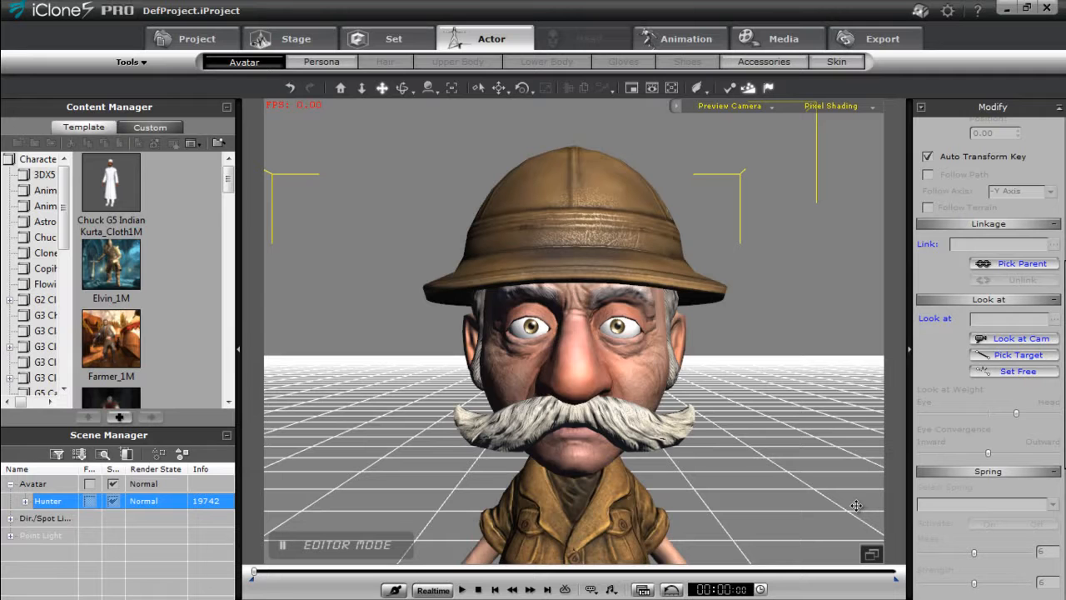
- Open facial puppeteering for the Hunter avatar
right_drag(697, 375, 648, 439)
mouse_move(632, 287)
right_down()
mouse_move(610, 337)
mouse_move(616, 284)
mouse_move(630, 289)
right_up()
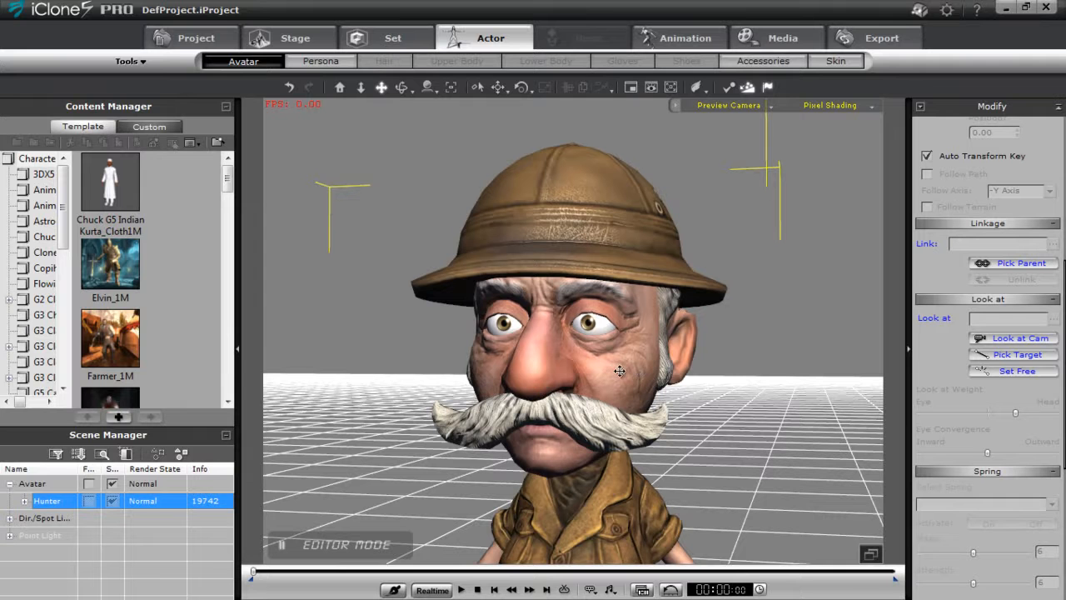
right_drag(619, 379, 576, 450)
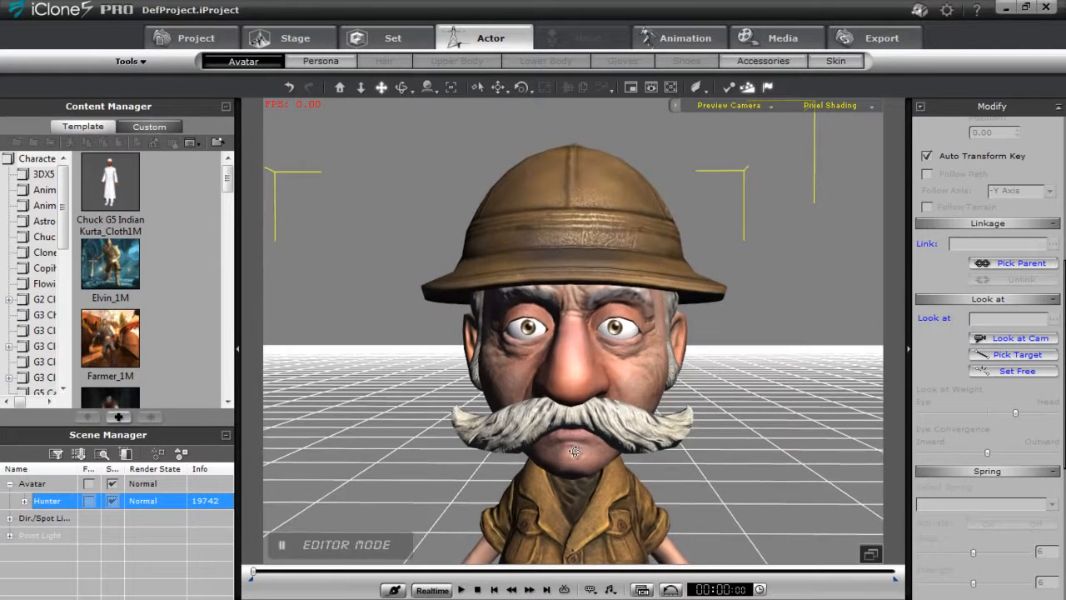
click(691, 40)
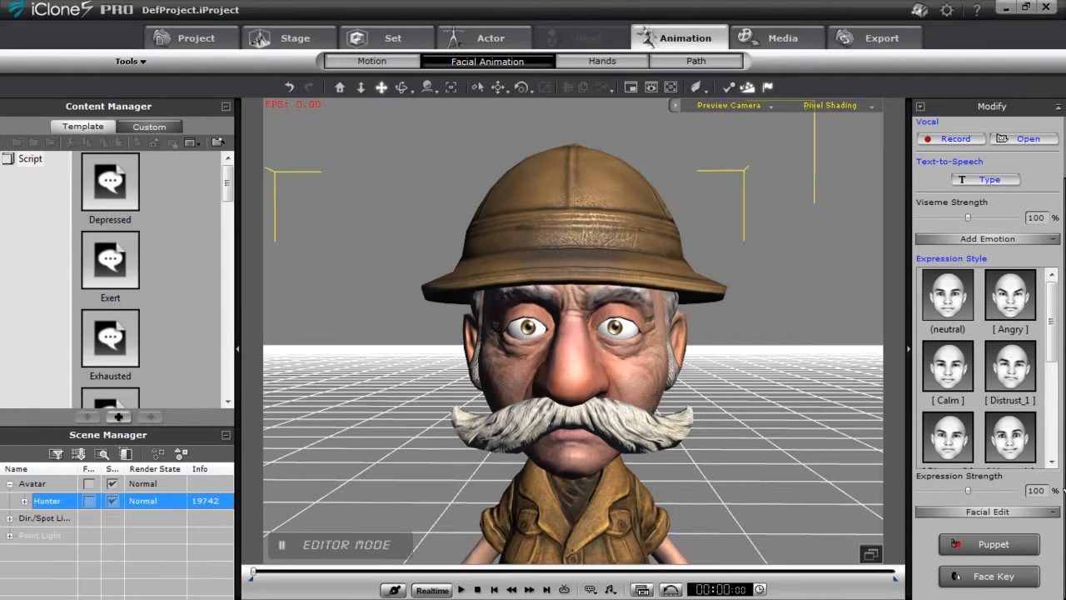
click(990, 545)
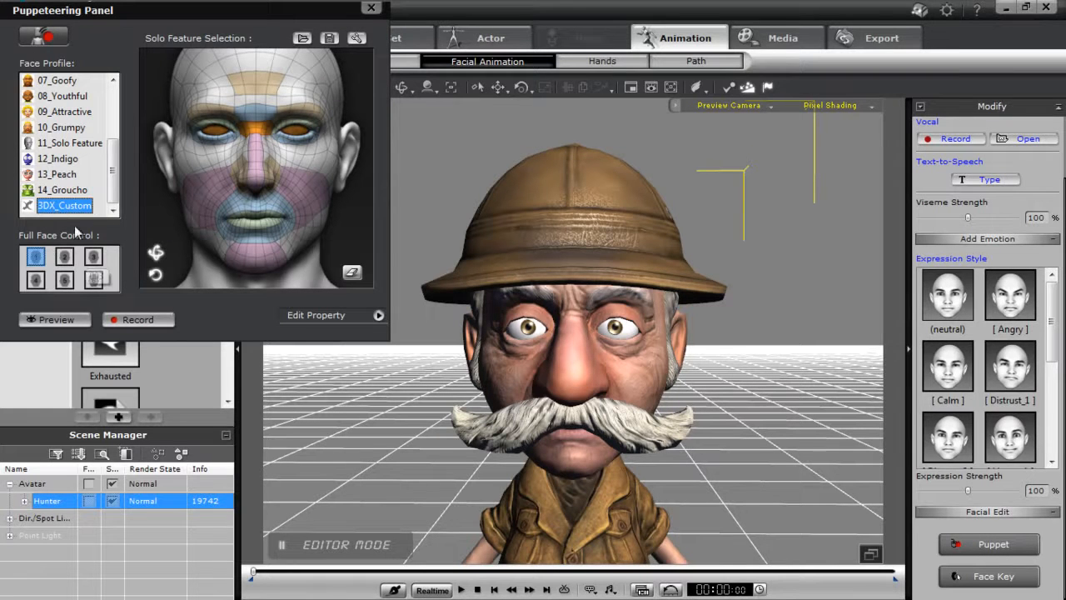
- Preview full face controls 1, 6 and 4 of the 3DX_Custom face profile on the Hunter
click(55, 319)
key(space)
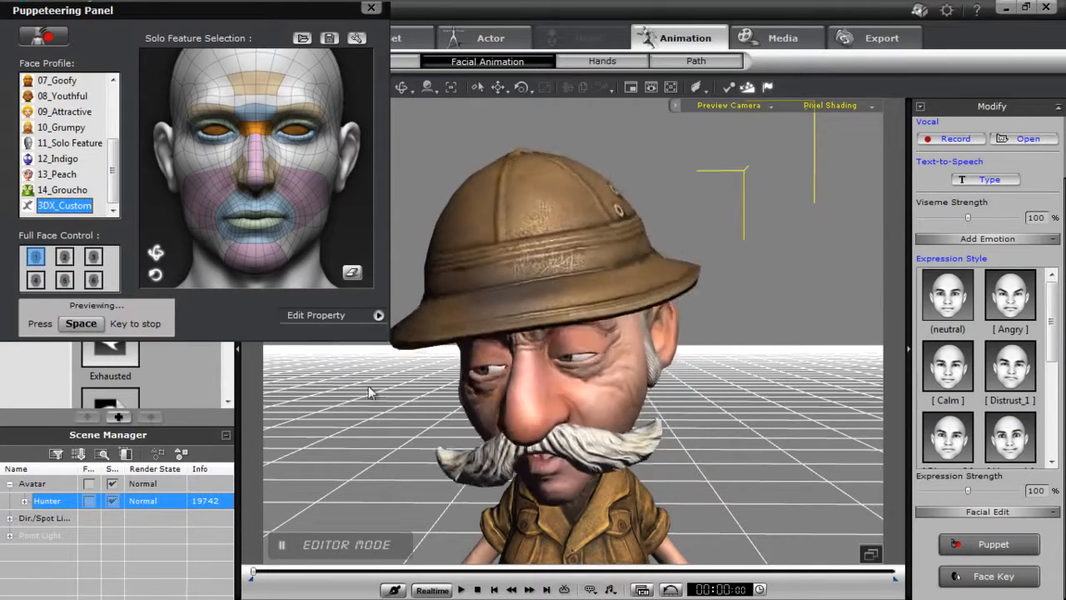
key(space)
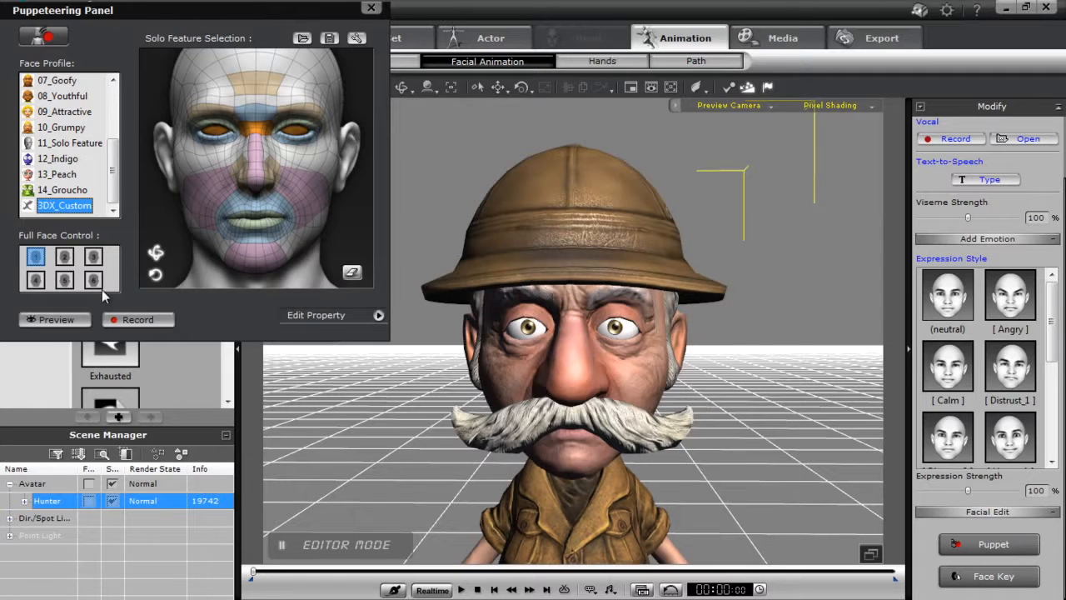
click(71, 321)
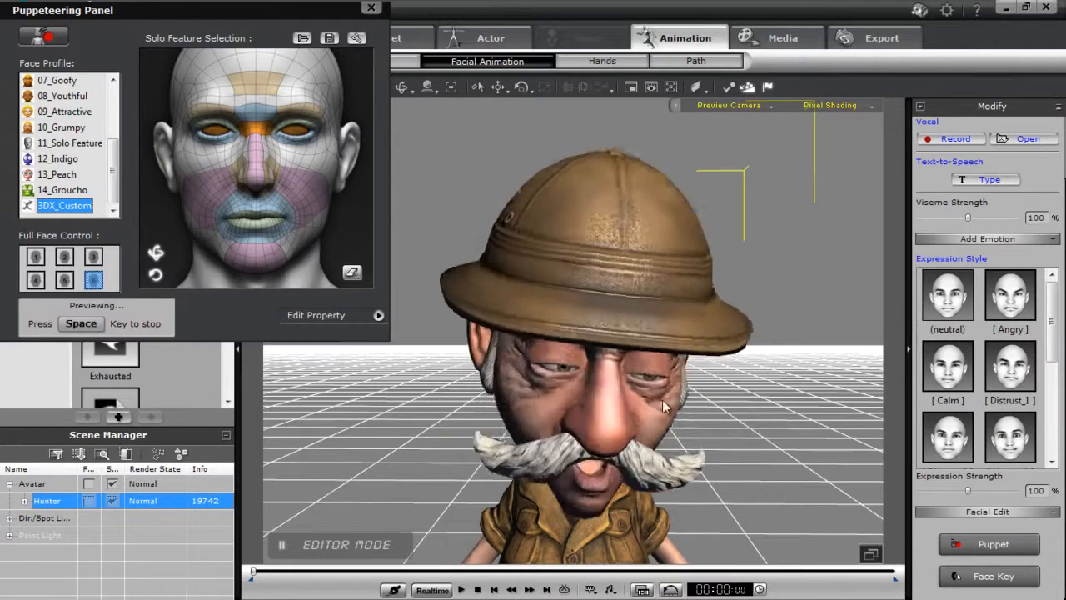
key(space)
click(35, 280)
click(49, 319)
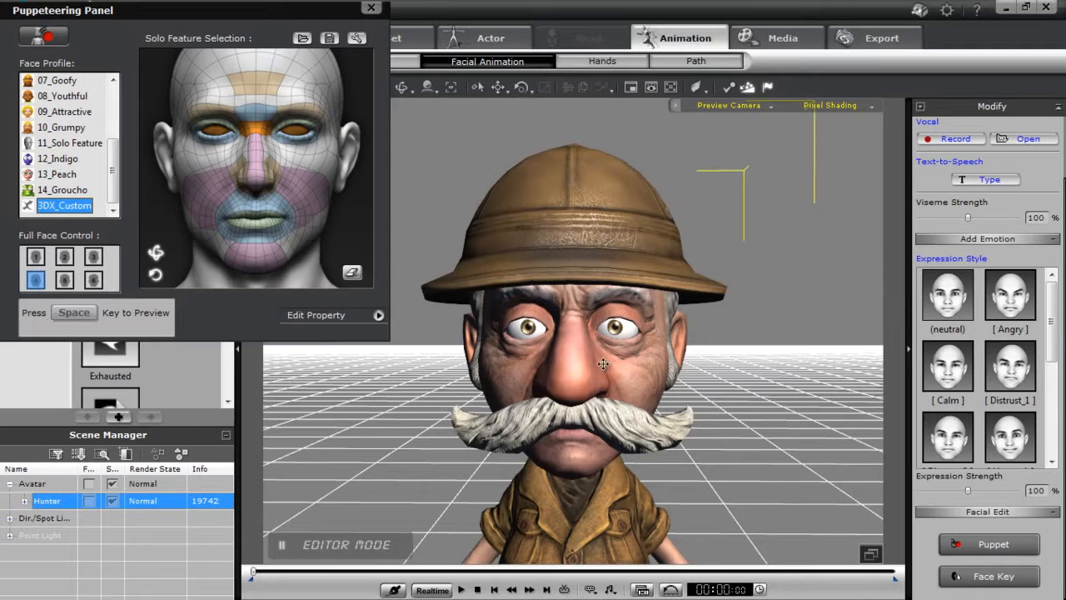
key(space)
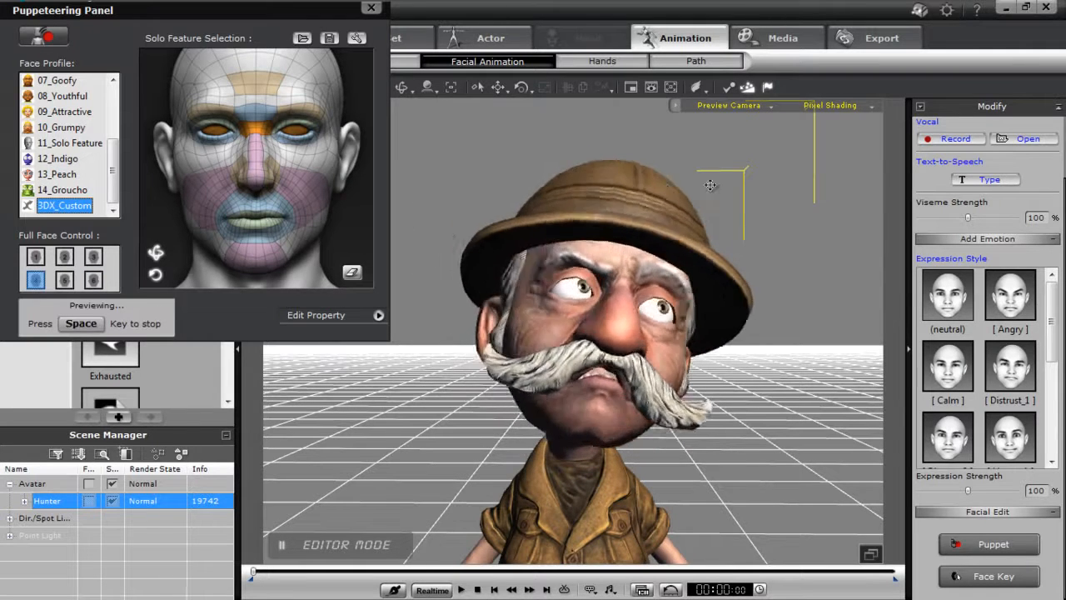
key(space)
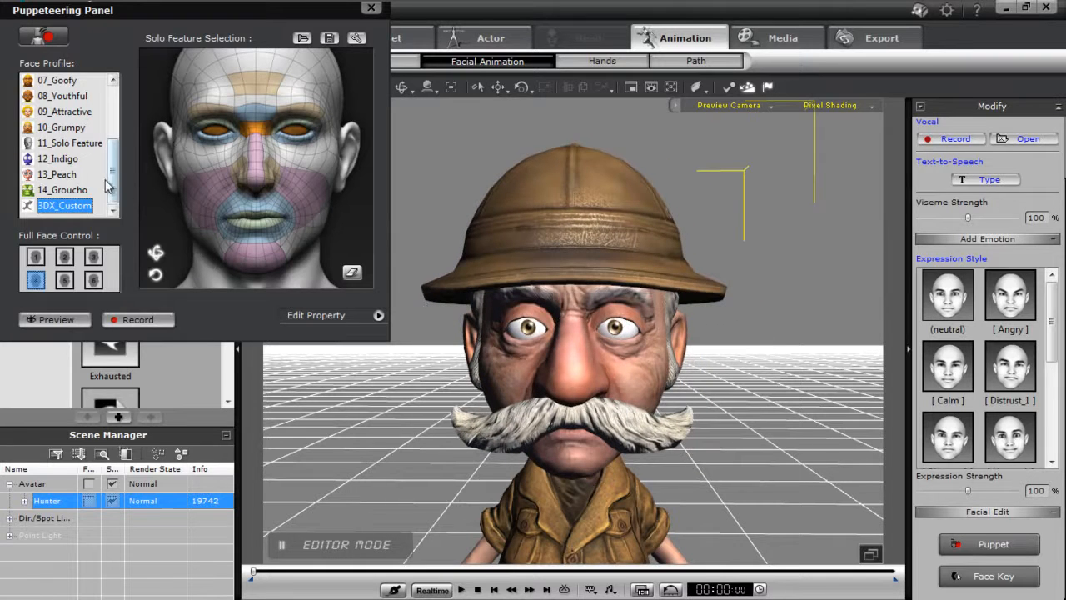
- Preview full face controls 1, 6 and 3 of the 01_Chuck face profile on the Hunter
drag(110, 185, 110, 133)
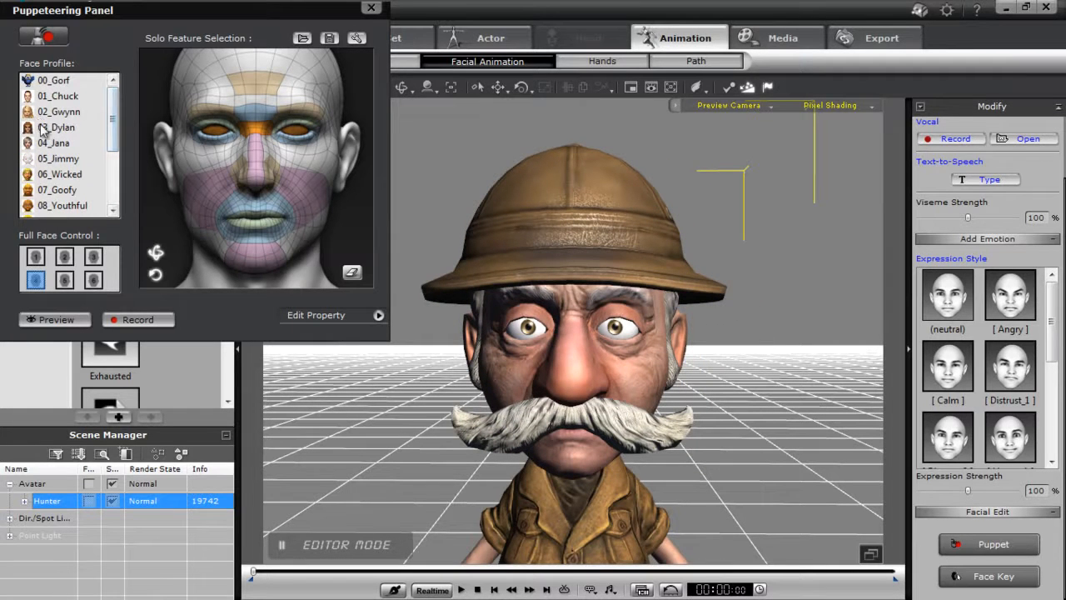
click(58, 96)
click(56, 319)
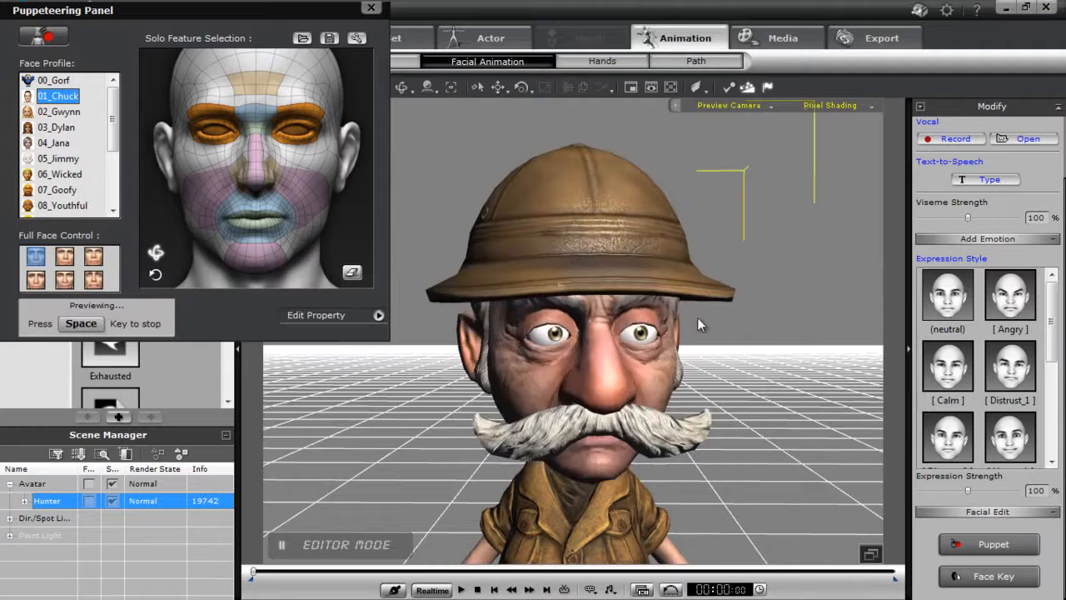
key(space)
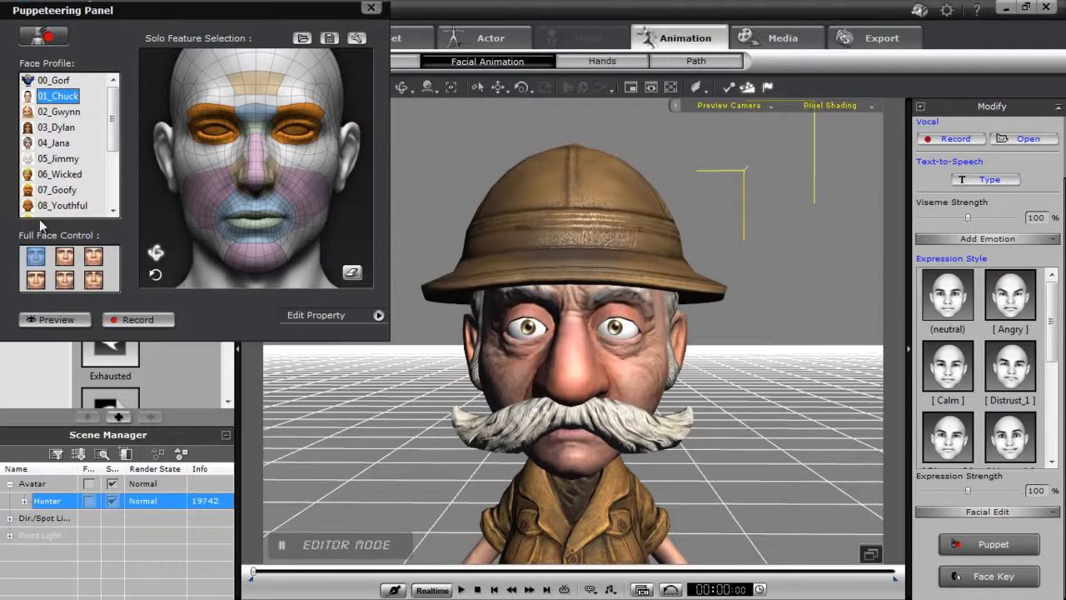
click(93, 280)
click(84, 319)
key(space)
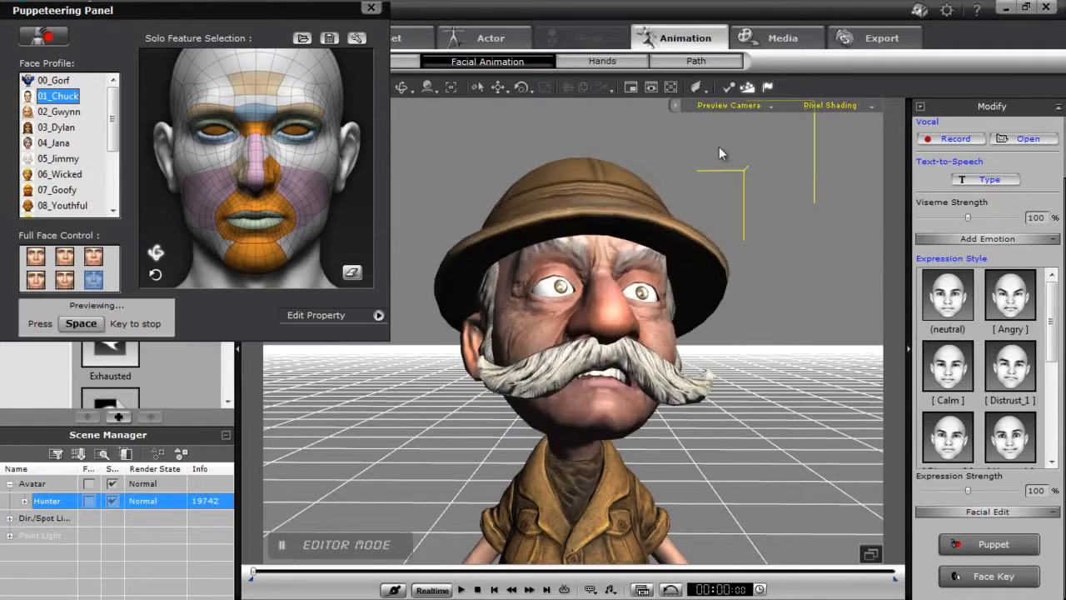
key(space)
click(91, 256)
click(55, 319)
key(space)
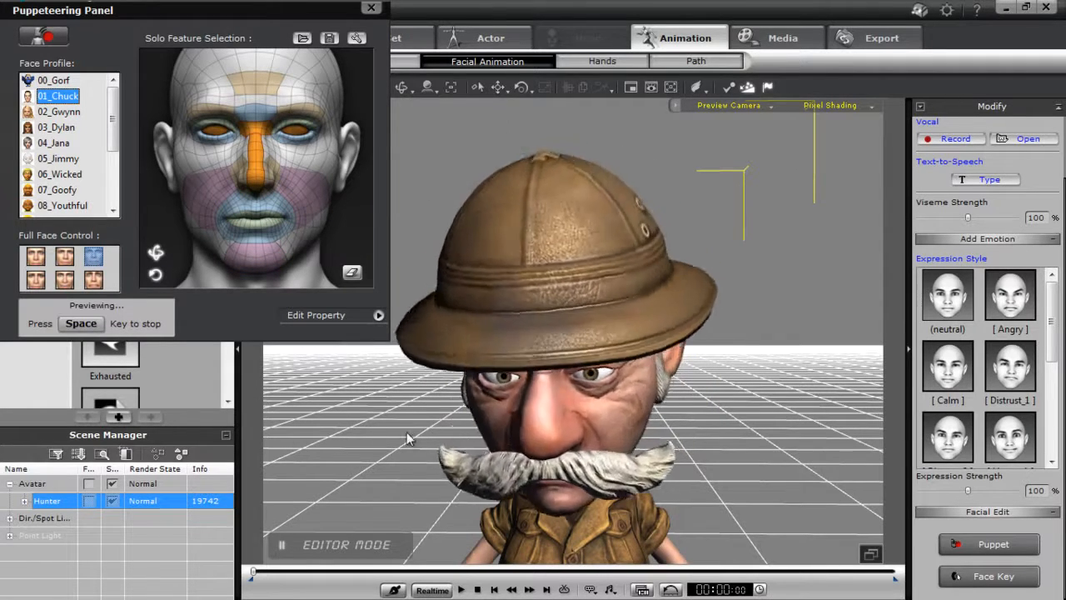
key(space)
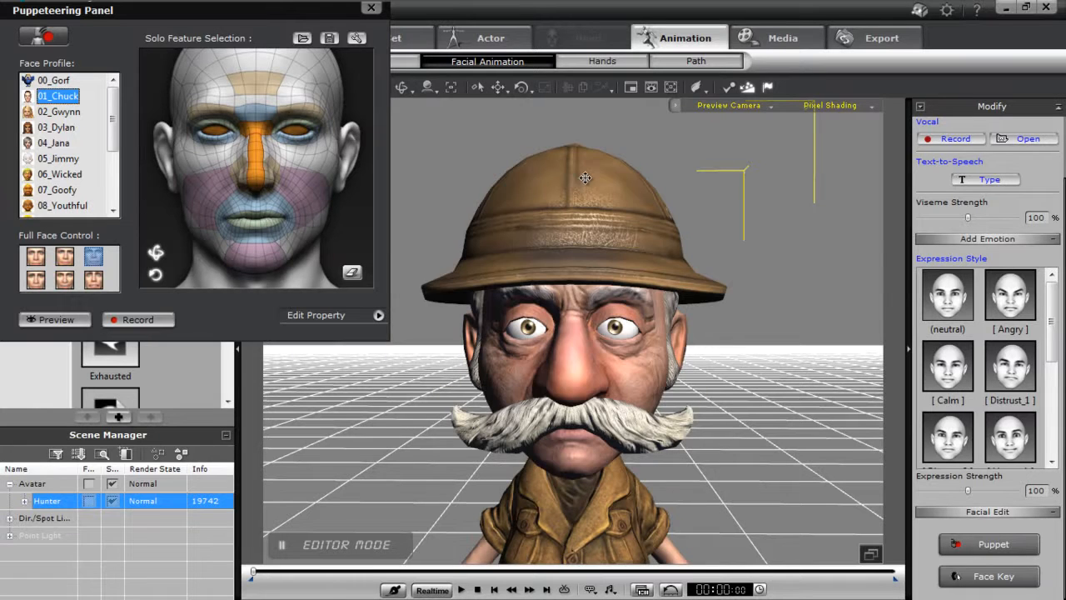
- Record about 8 seconds of puppeteered facial animation with the 3DX_Custom profile's control 4, close puppeteering and return to the first frame
drag(115, 115, 115, 179)
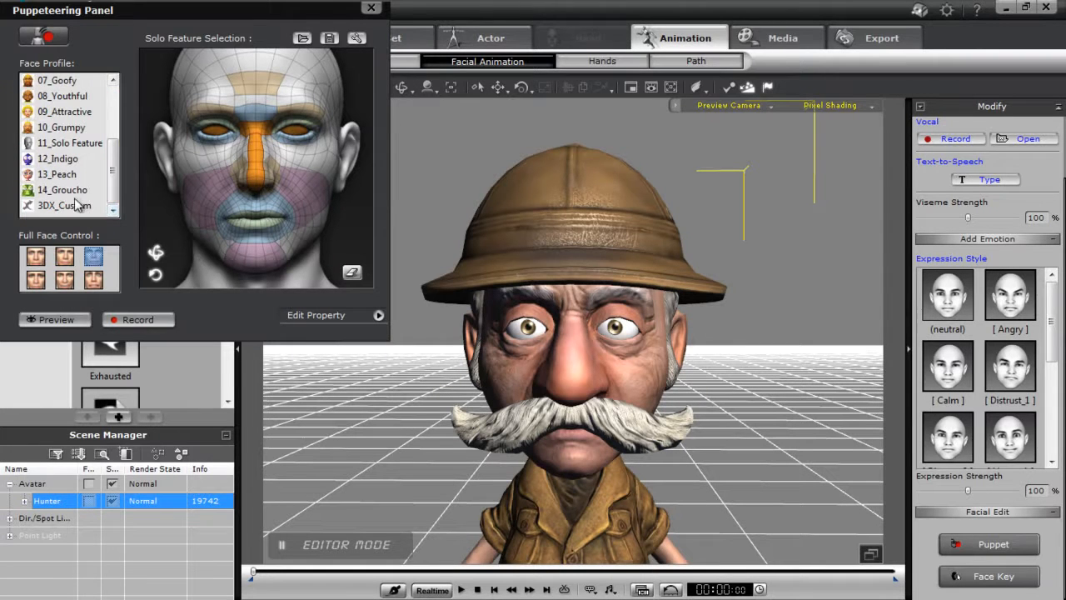
click(81, 206)
click(48, 319)
key(space)
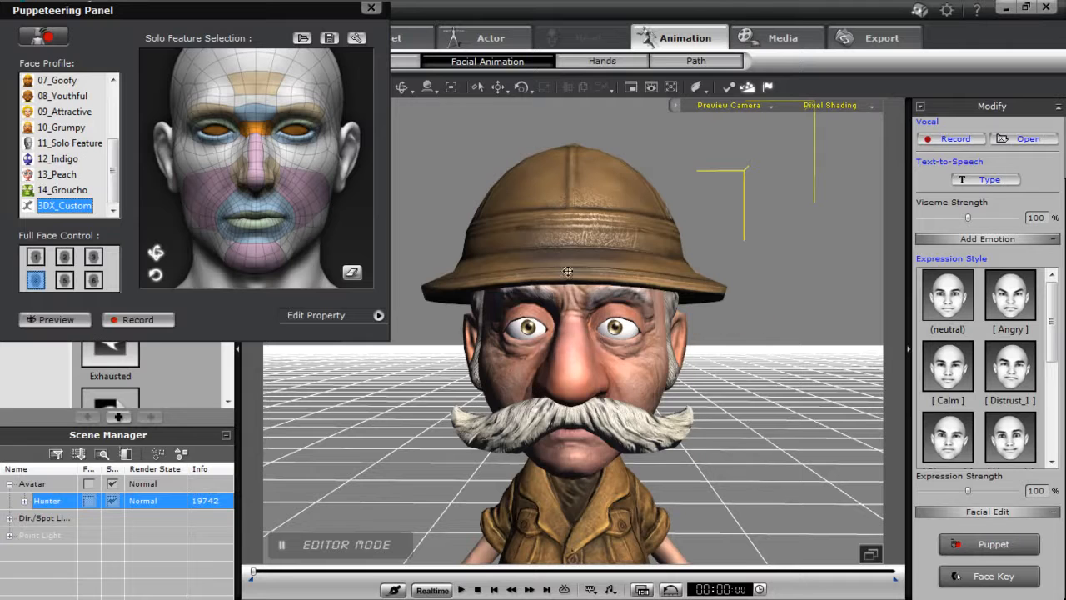
click(140, 319)
key(space)
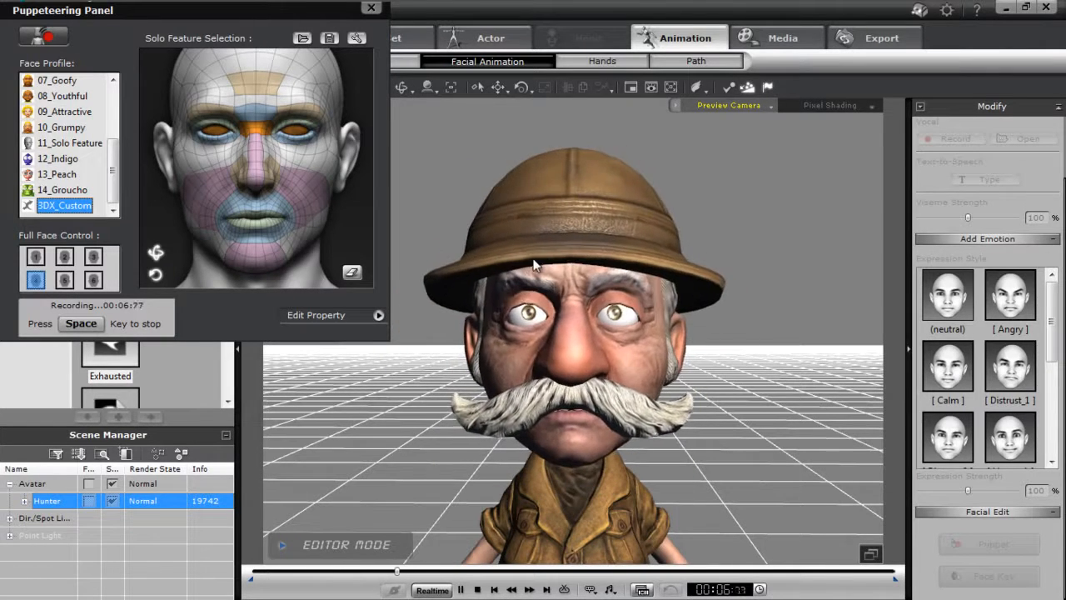
key(space)
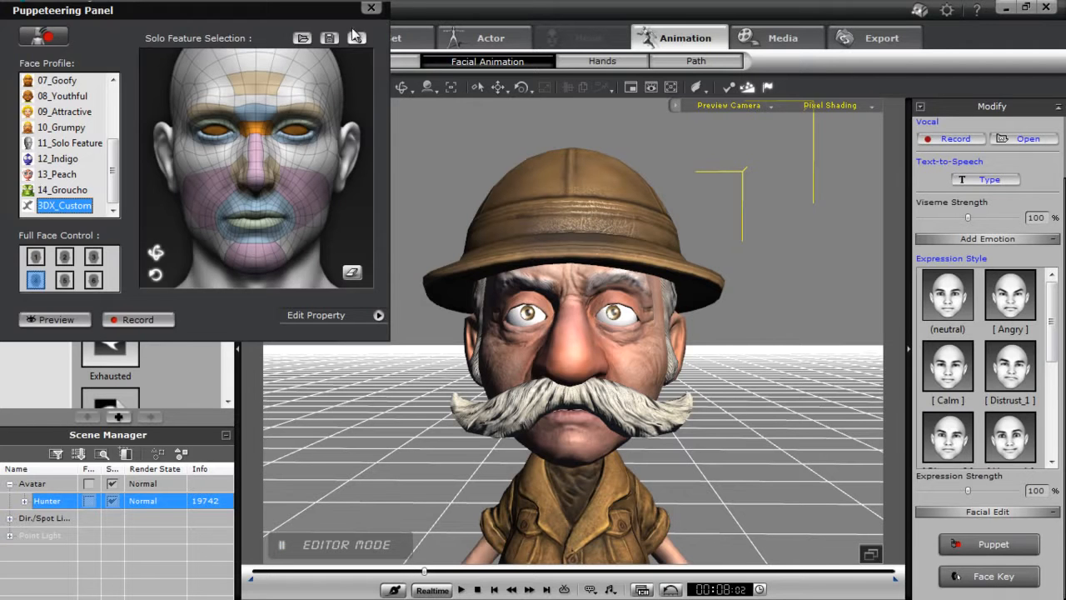
click(372, 10)
click(476, 589)
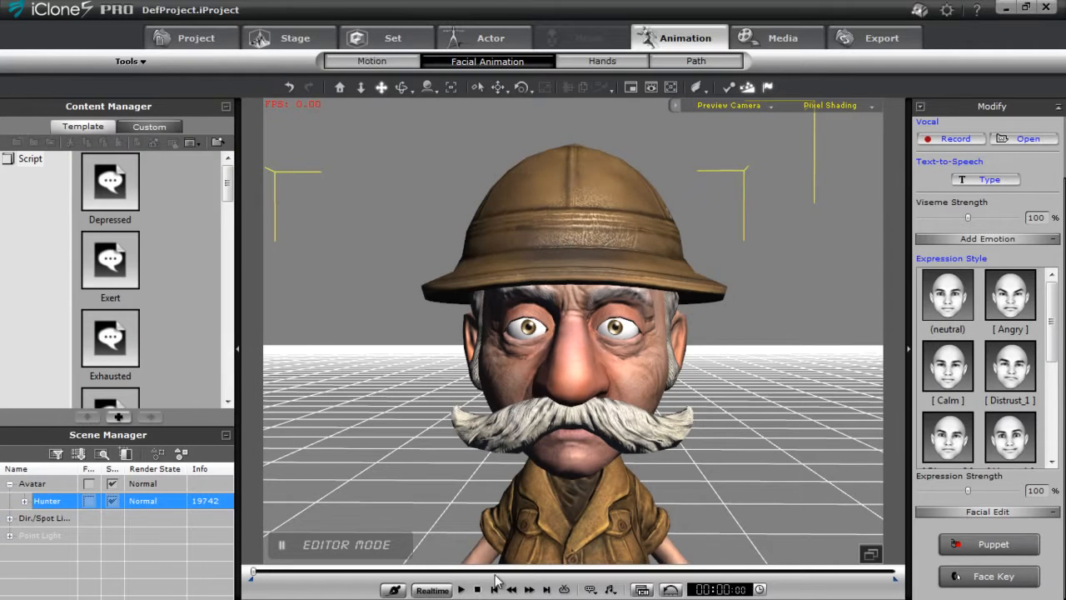
- Import the audio file Avoid.mp3 as the Hunter's voice for lip-sync
scroll(1064, 288, up, 3)
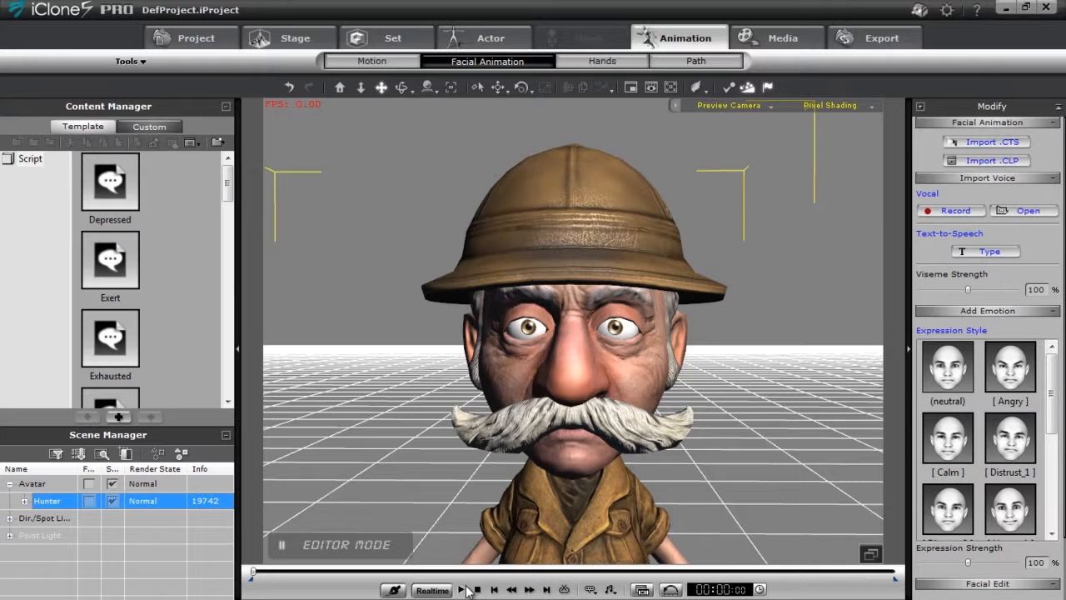
click(1029, 210)
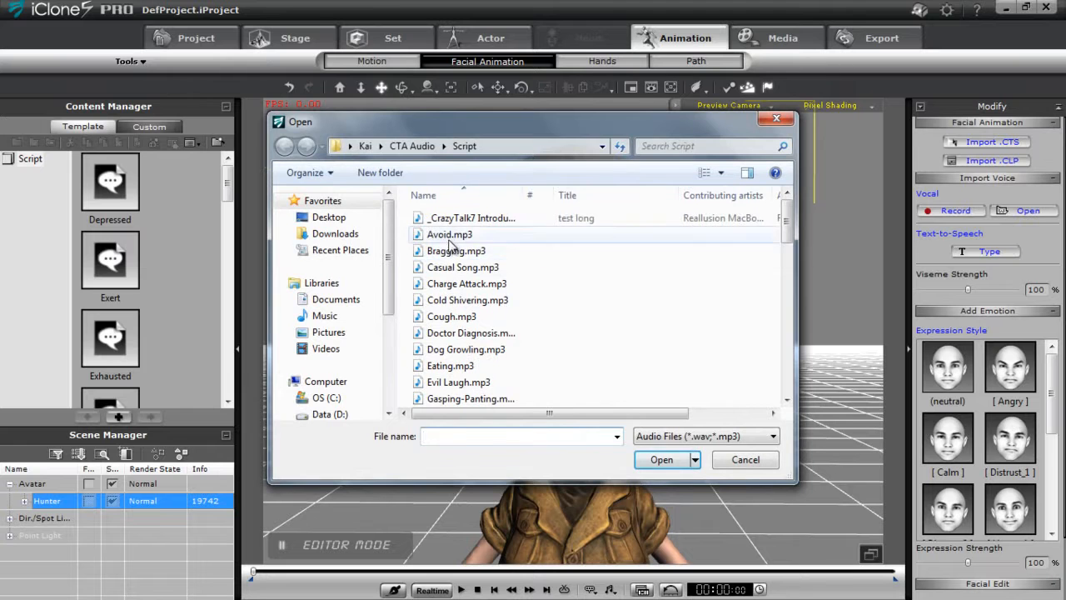
click(449, 235)
click(662, 459)
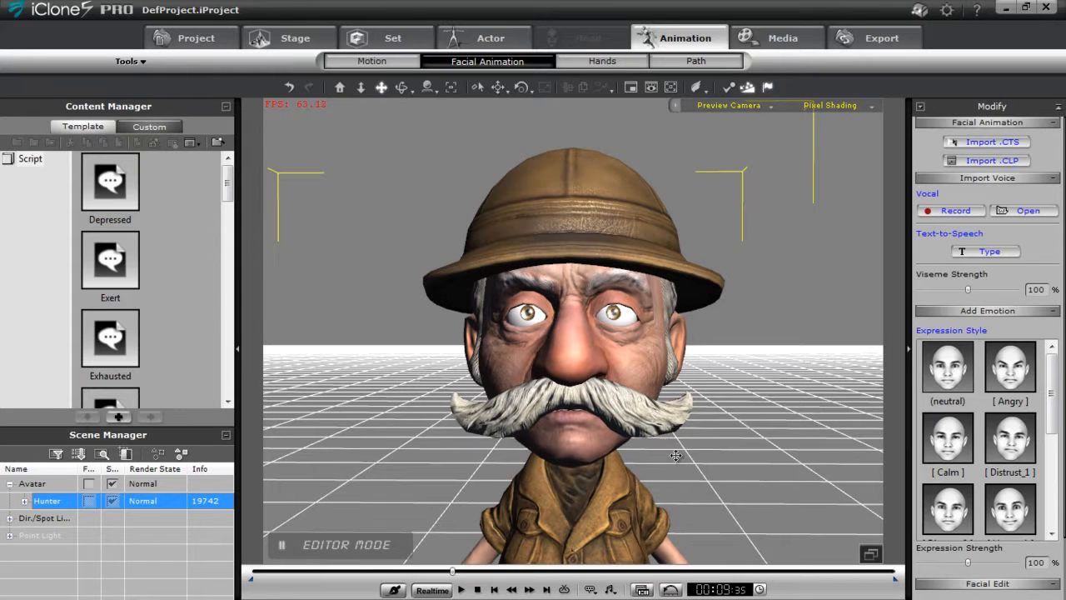
- Review the Auto-Blink presets available in the Hunter's avatar settings
click(491, 41)
drag(1063, 317, 1064, 187)
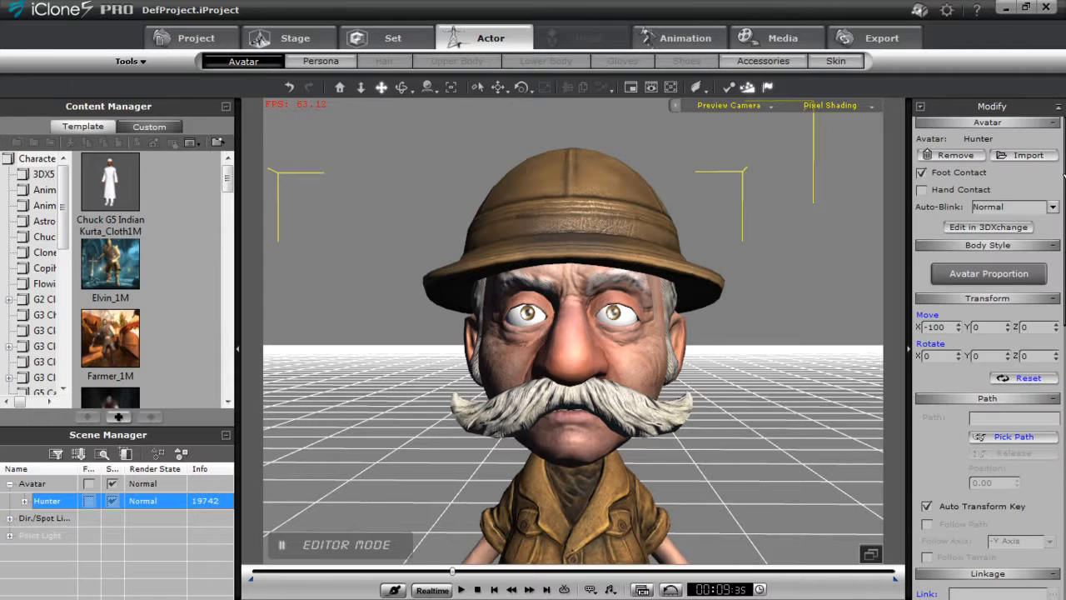
click(1053, 209)
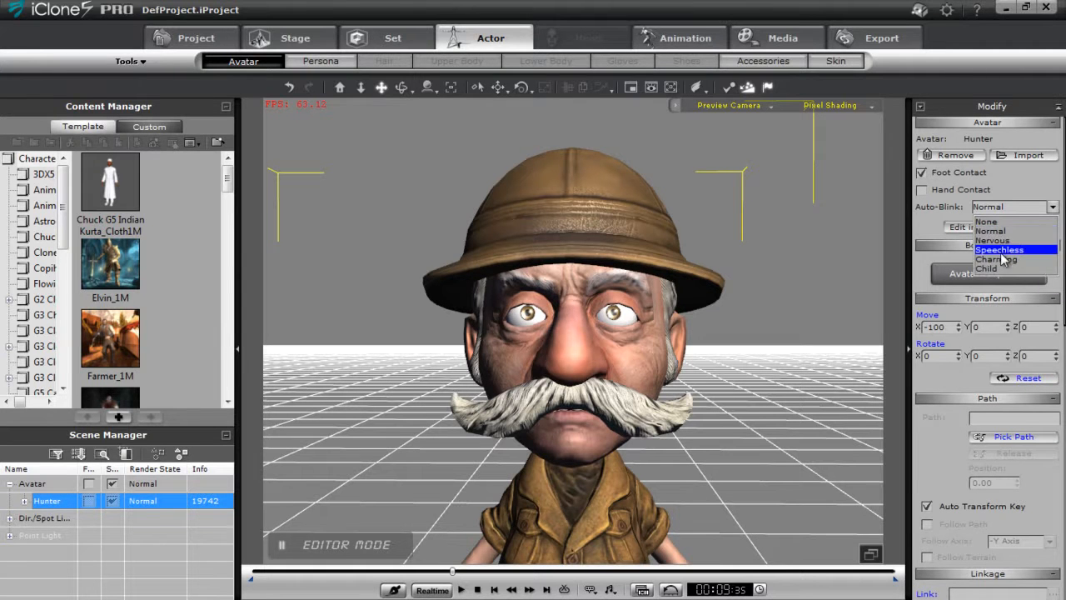
click(1008, 205)
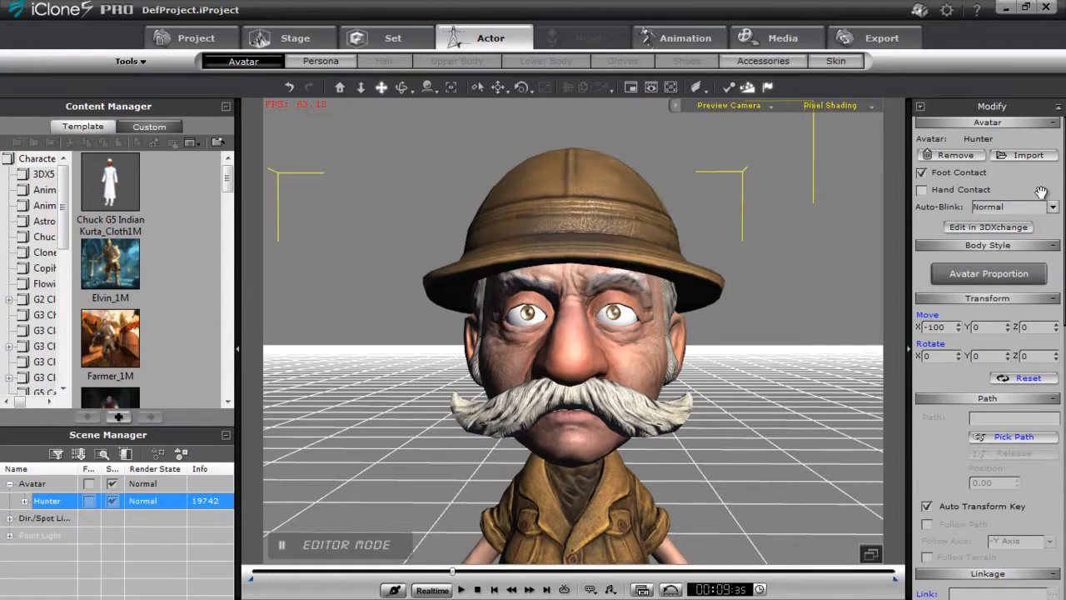
- Make the Hunter look at the preview camera and check the gaze from another angle
right_drag(630, 281, 633, 313)
drag(1064, 259, 1063, 348)
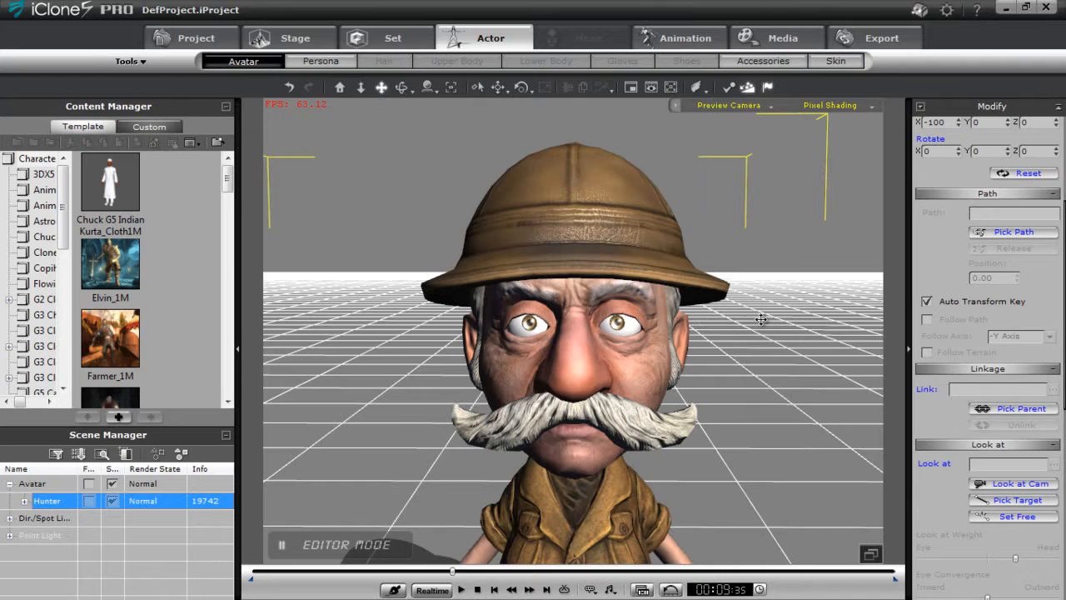
right_drag(771, 319, 998, 291)
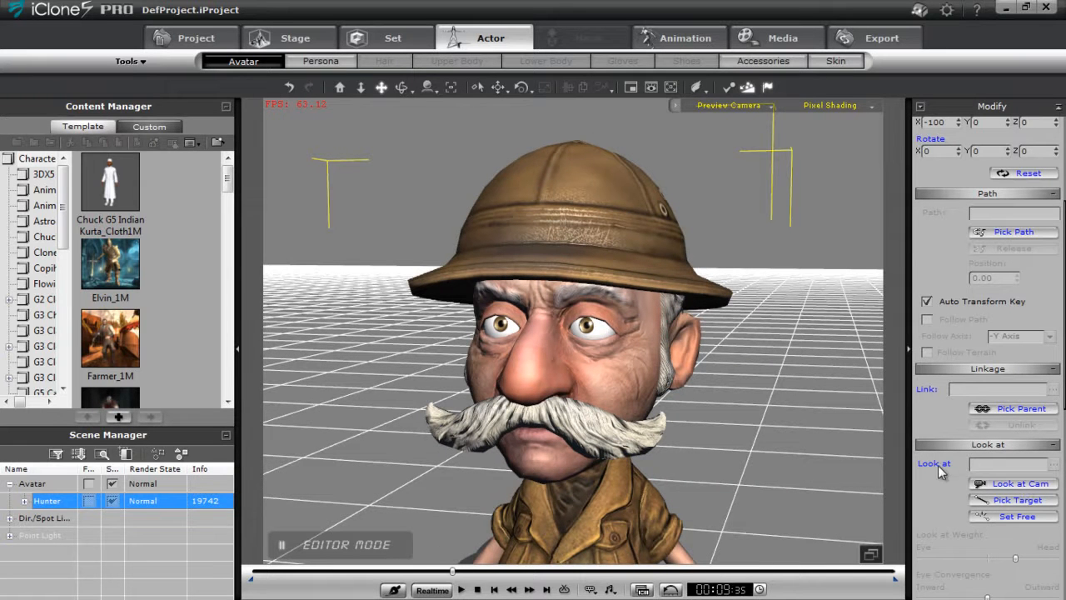
click(1008, 485)
right_drag(720, 321, 798, 508)
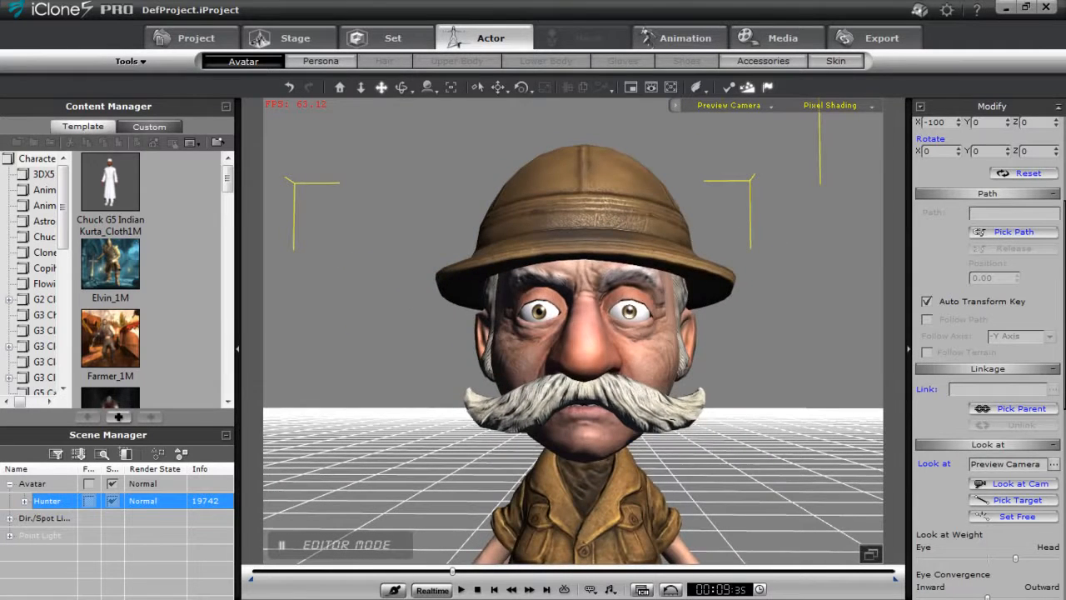
- Return to the first frame and remove all animation from the Hunter
click(477, 589)
right_click(598, 352)
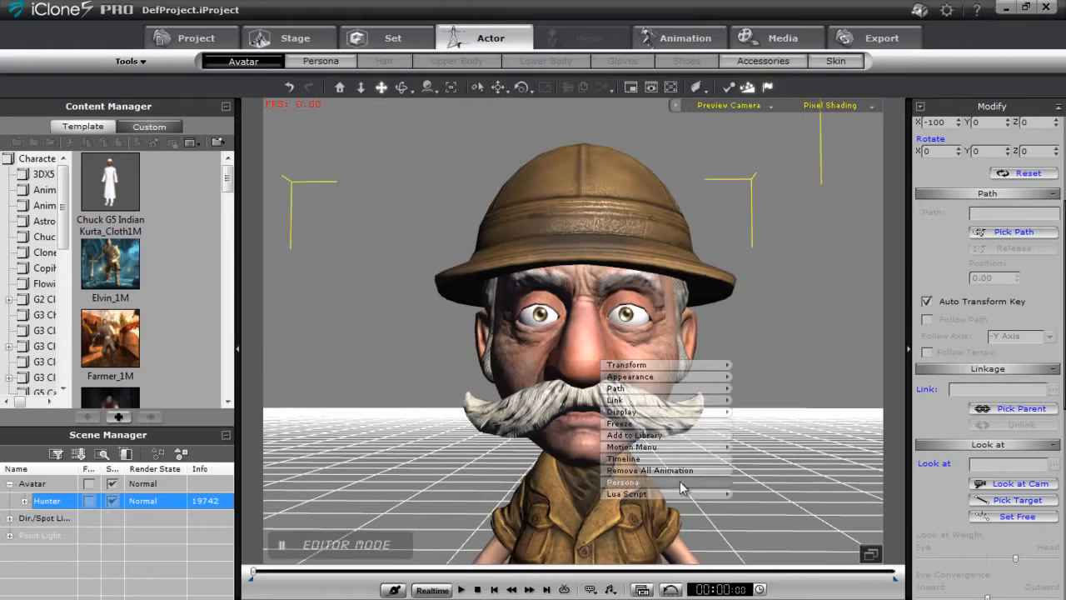
click(680, 464)
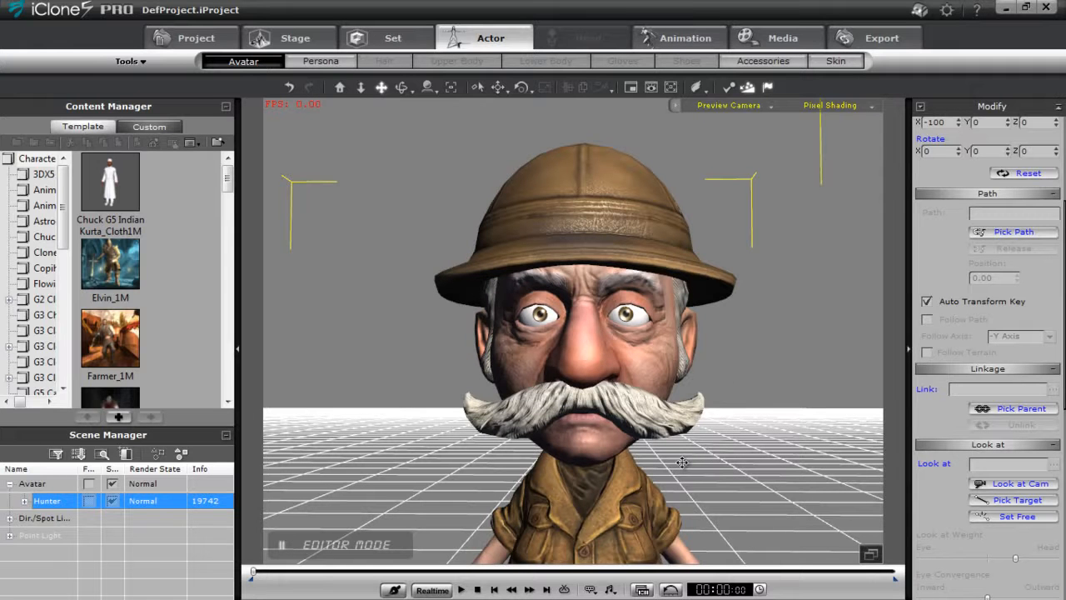
- Switch to the FBX folder and import Hunter.fbx into 3DXchange5 with the default FBX import options
key(alt+Tab)
key(alt+Tab)
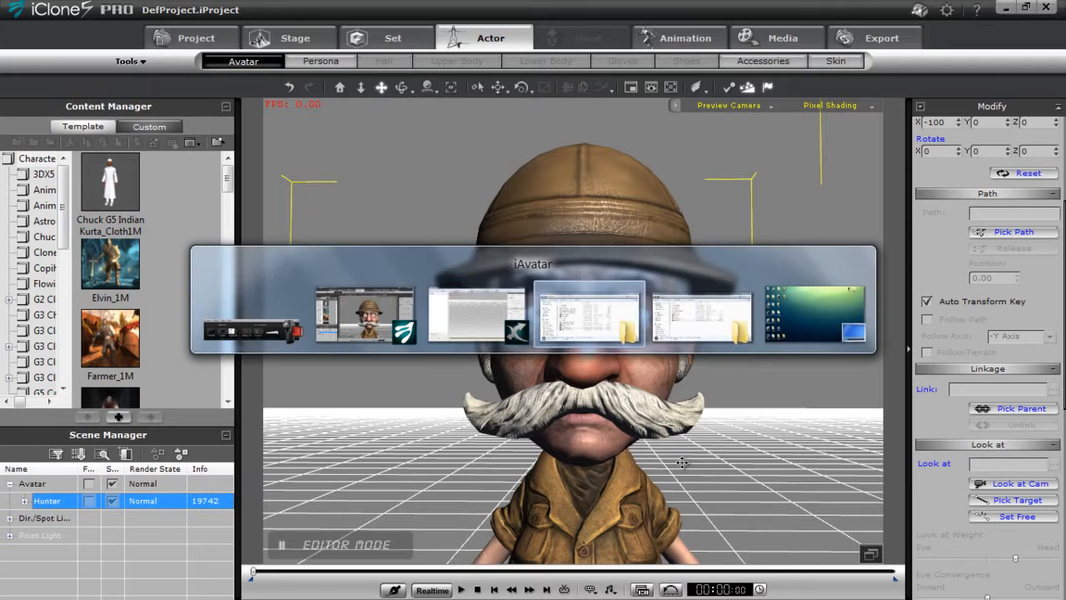
key(alt+Tab)
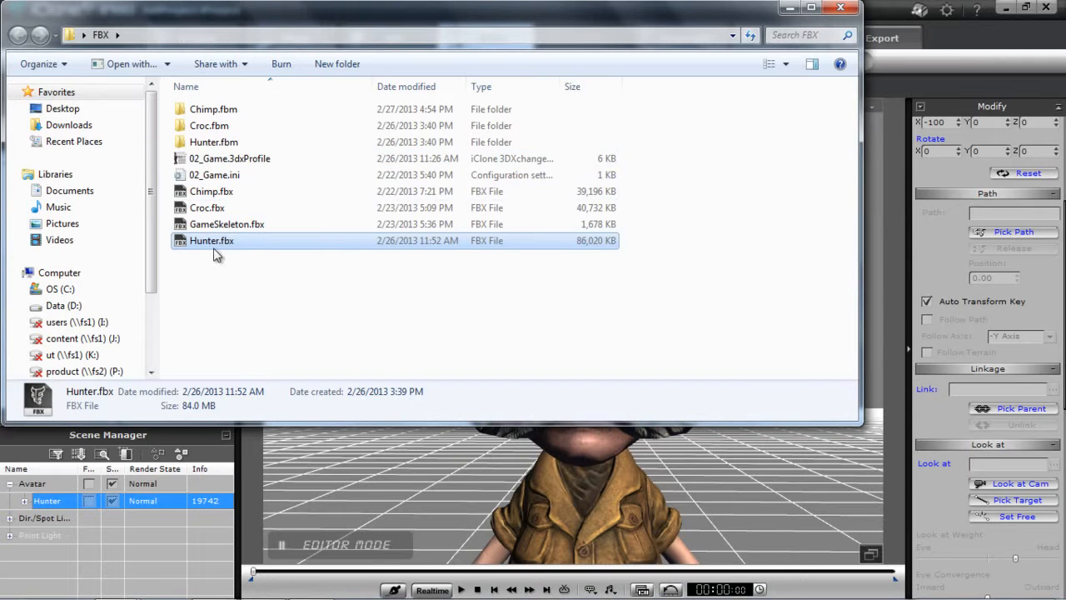
drag(214, 239, 529, 359)
key(alt+Tab)
key(alt+Tab)
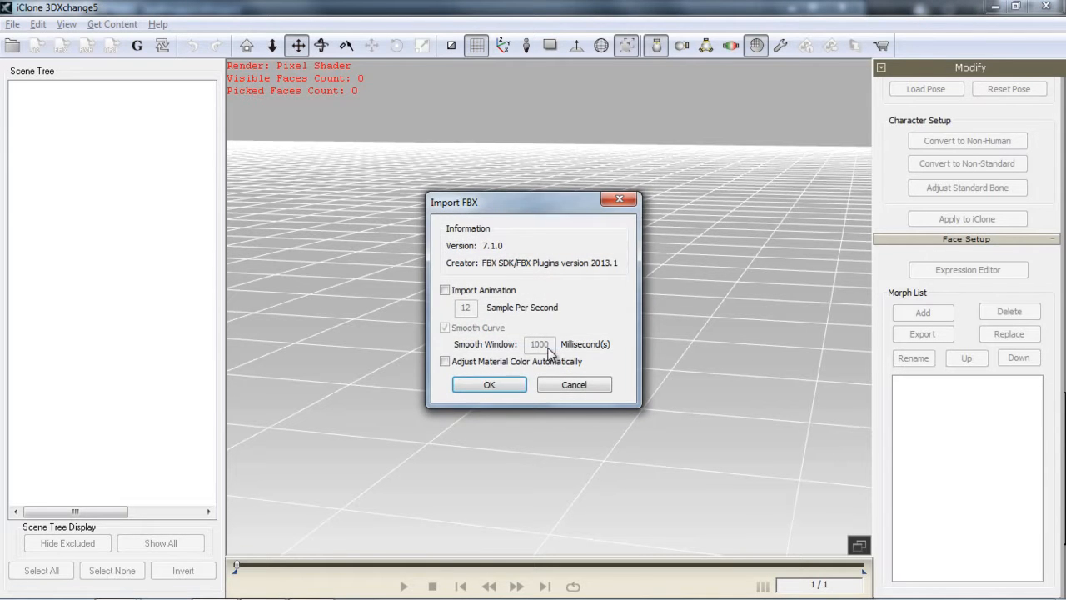
click(477, 386)
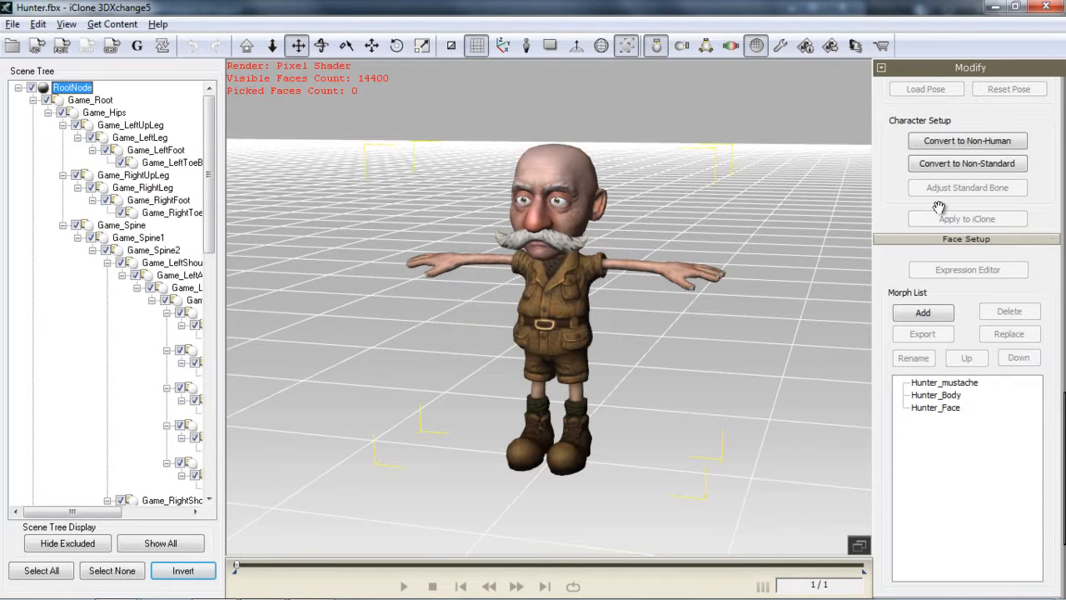
- Start converting the Hunter to a non-standard character and apply the Maya Human-IK bone mapping preset
click(963, 165)
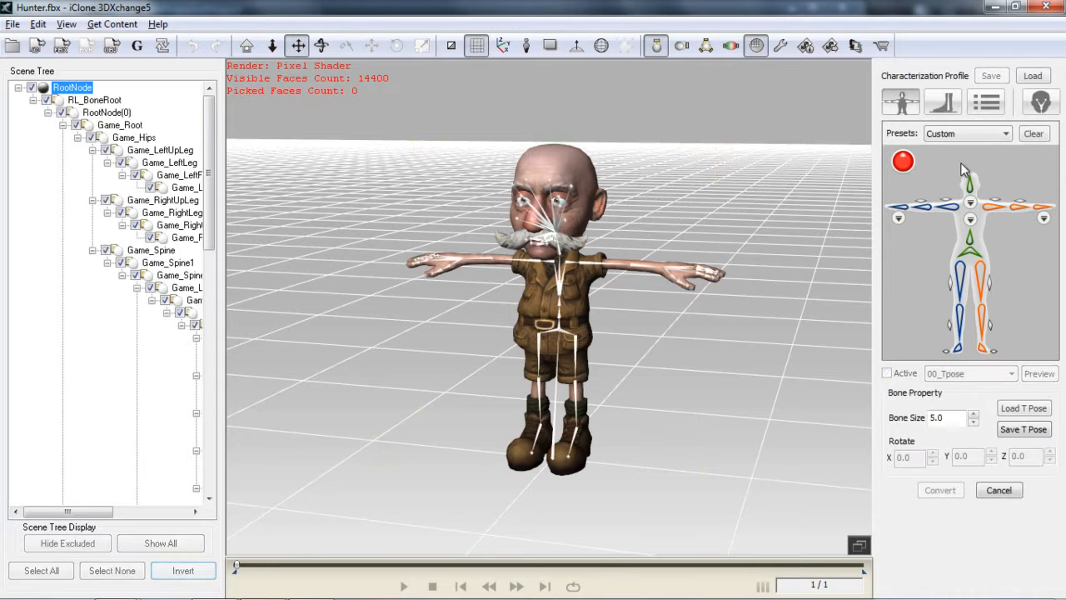
right_drag(702, 334, 650, 302)
click(1004, 134)
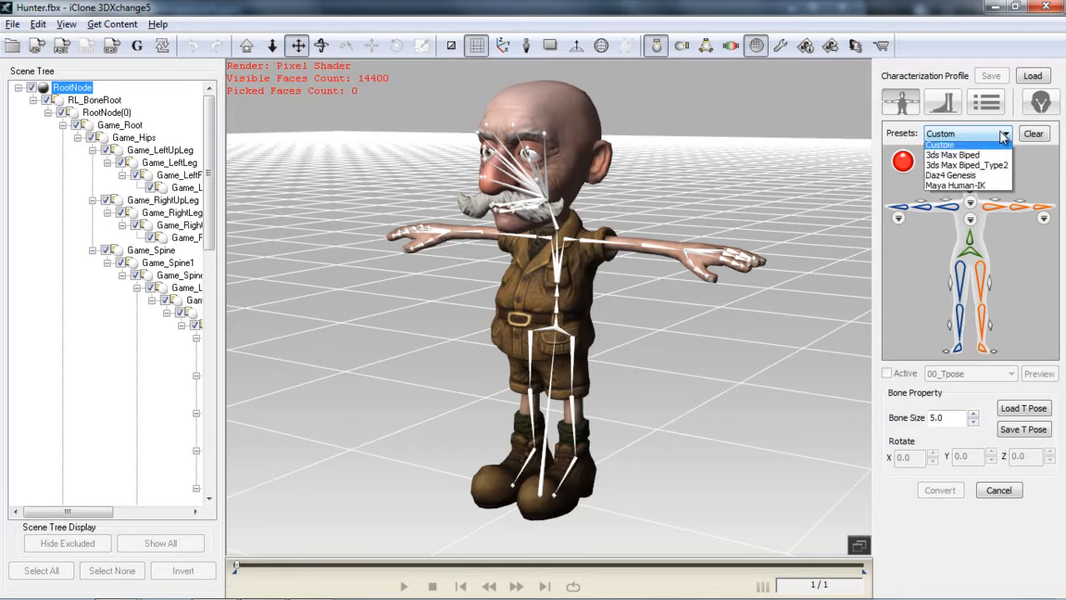
click(968, 189)
- Examine the mapped body bones and the facial bones on the Hunter from several angles
right_drag(553, 355, 492, 385)
right_drag(645, 373, 643, 312)
drag(642, 313, 671, 389)
right_drag(620, 365, 667, 342)
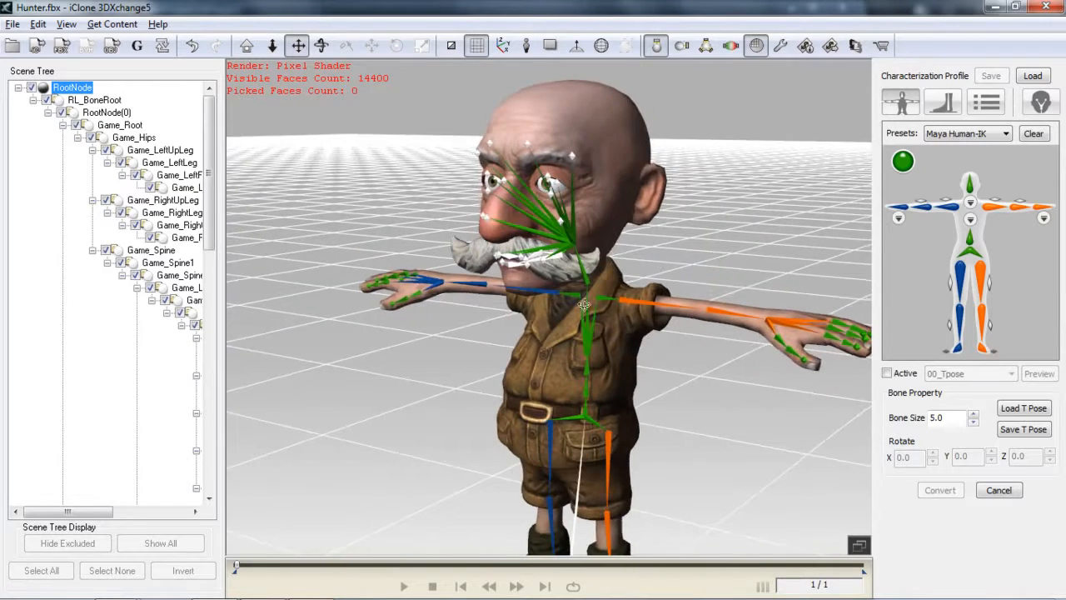
right_drag(583, 305, 788, 305)
scroll(714, 361, up, 3)
drag(703, 328, 690, 448)
right_drag(688, 436, 669, 396)
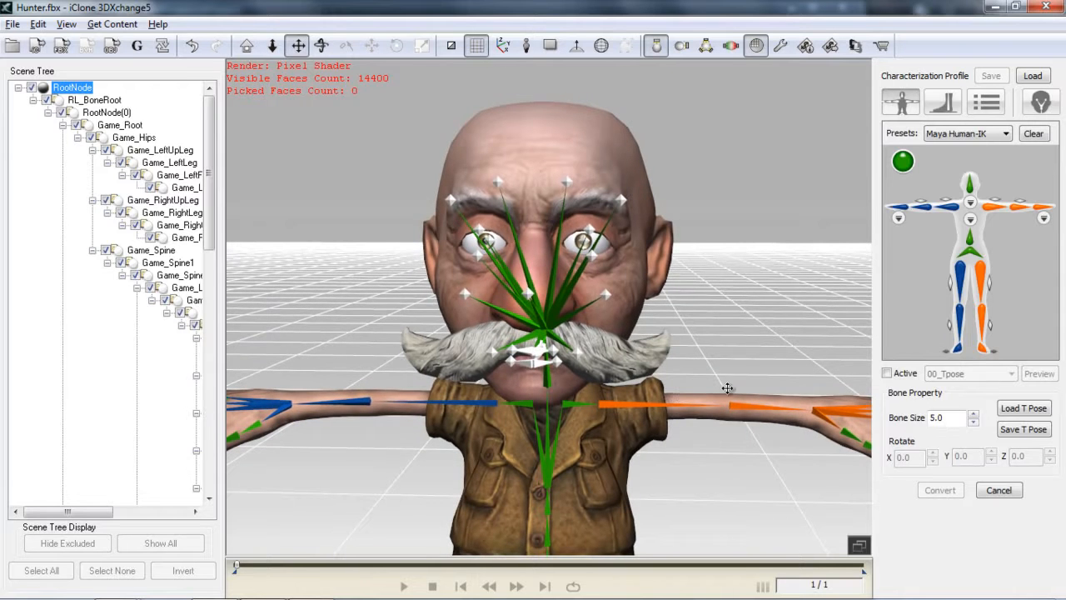
- Activate the Hunter's characterization and set the forward hip offset to 0
click(887, 373)
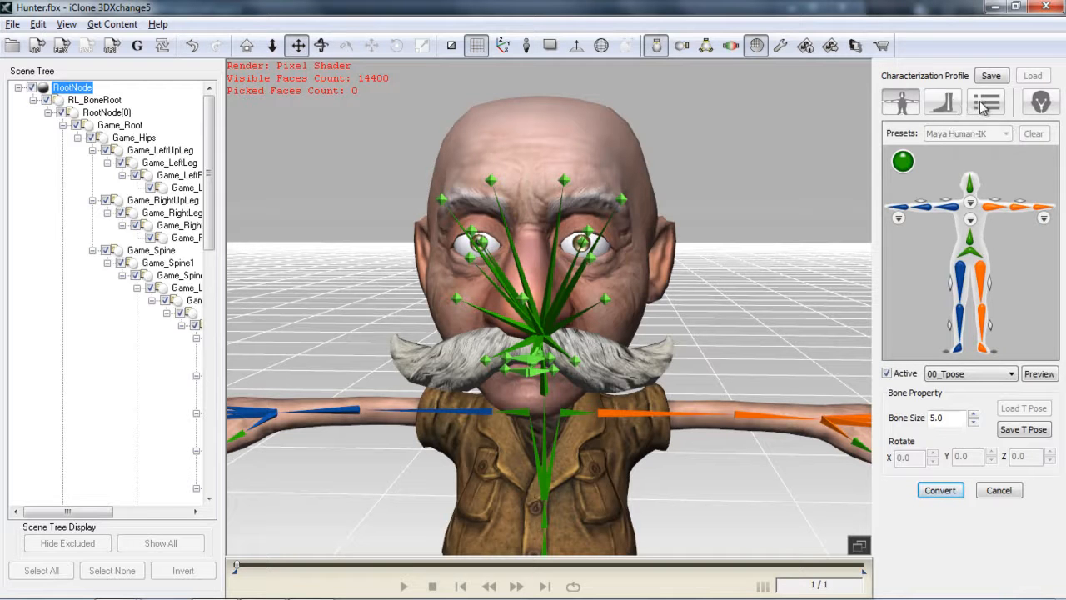
click(986, 103)
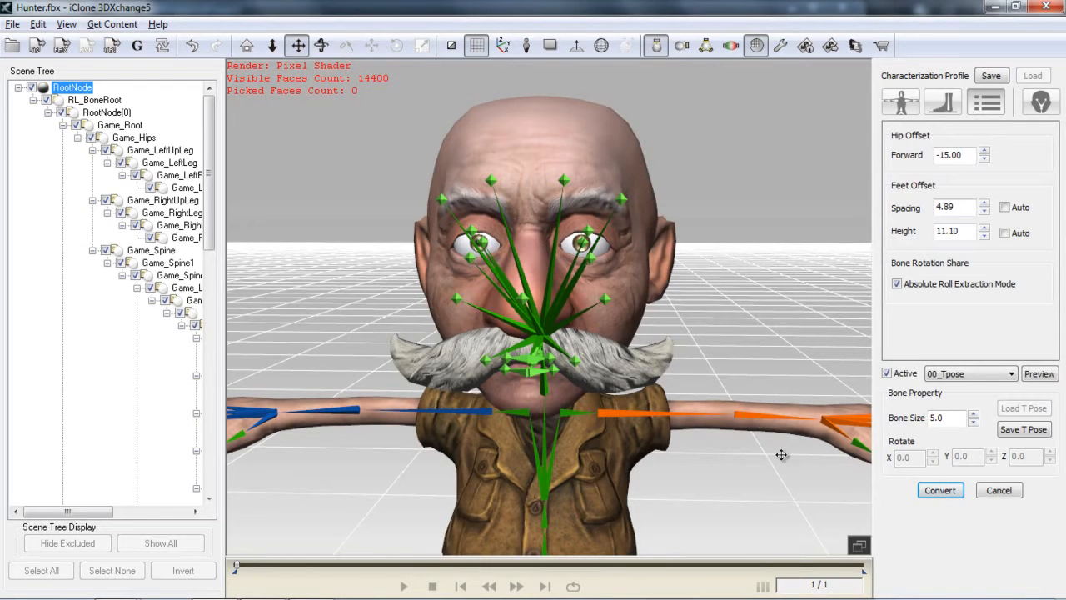
right_drag(781, 455, 497, 463)
right_drag(741, 448, 480, 449)
right_drag(610, 445, 686, 448)
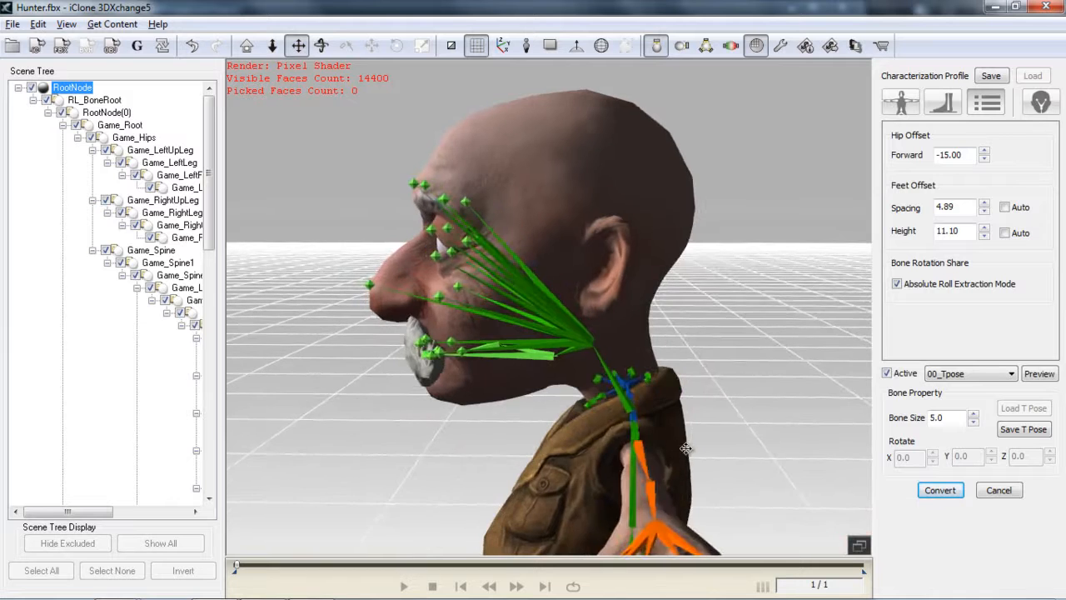
scroll(686, 448, down, 3)
drag(688, 490, 700, 400)
double_click(967, 155)
text(0)
key(Return)
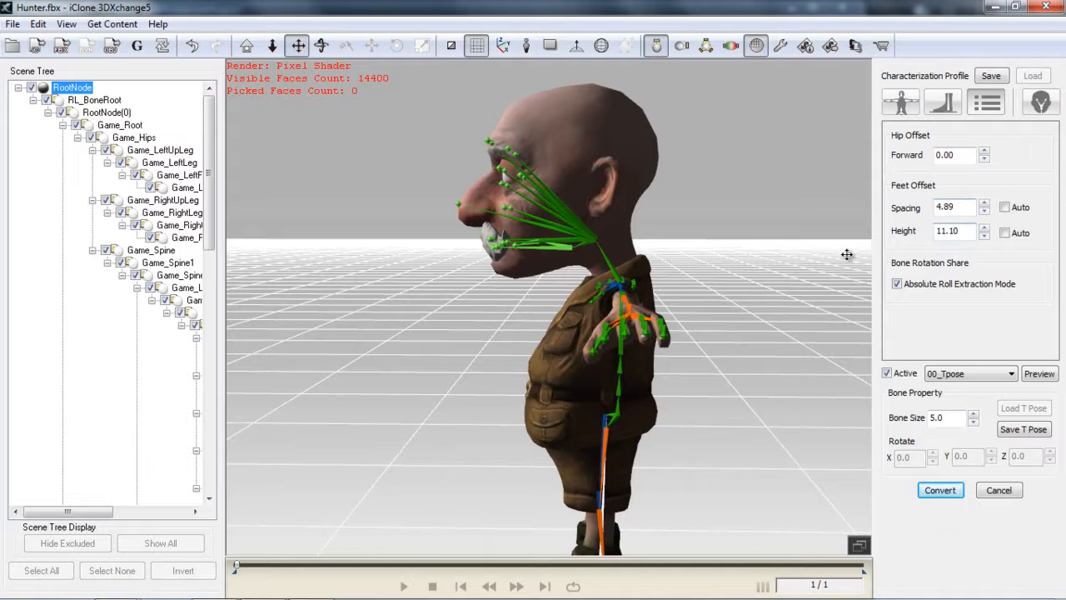
- Show the face bone mapping and examine the Hunter's facial bones from the front and the side
middle_drag(567, 382, 902, 386)
middle_drag(620, 399, 614, 467)
scroll(627, 399, up, 3)
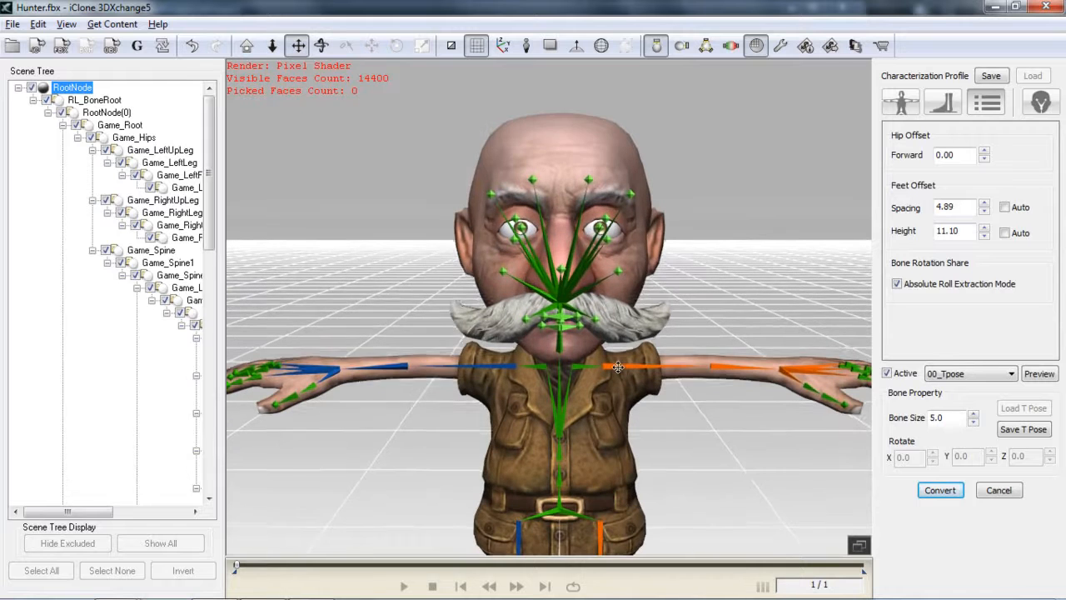
click(1039, 103)
right_drag(783, 261, 561, 320)
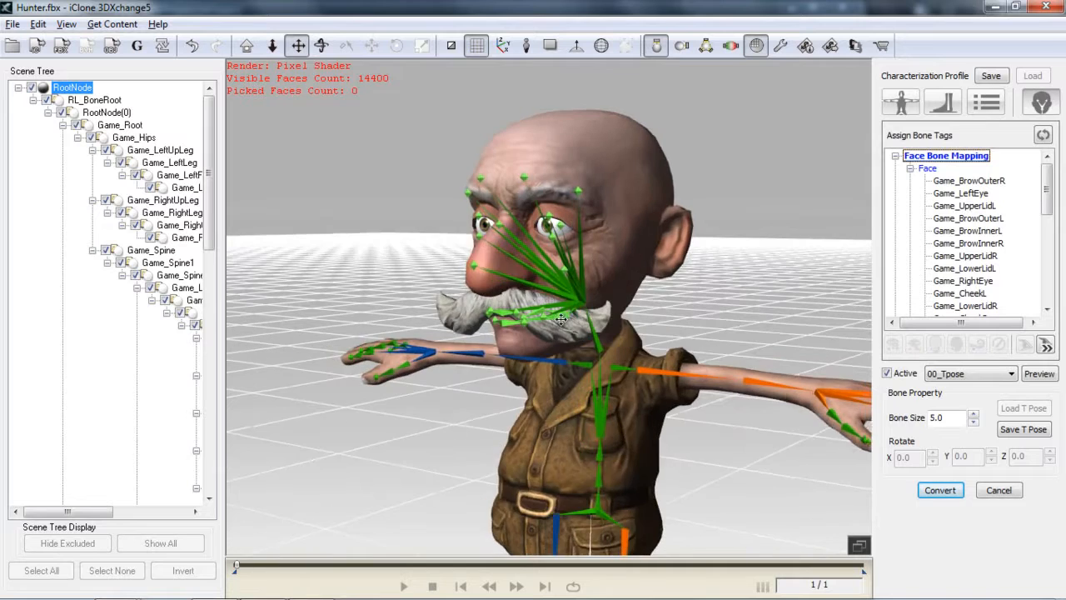
scroll(696, 364, up, 3)
drag(664, 258, 621, 332)
right_drag(622, 338, 733, 287)
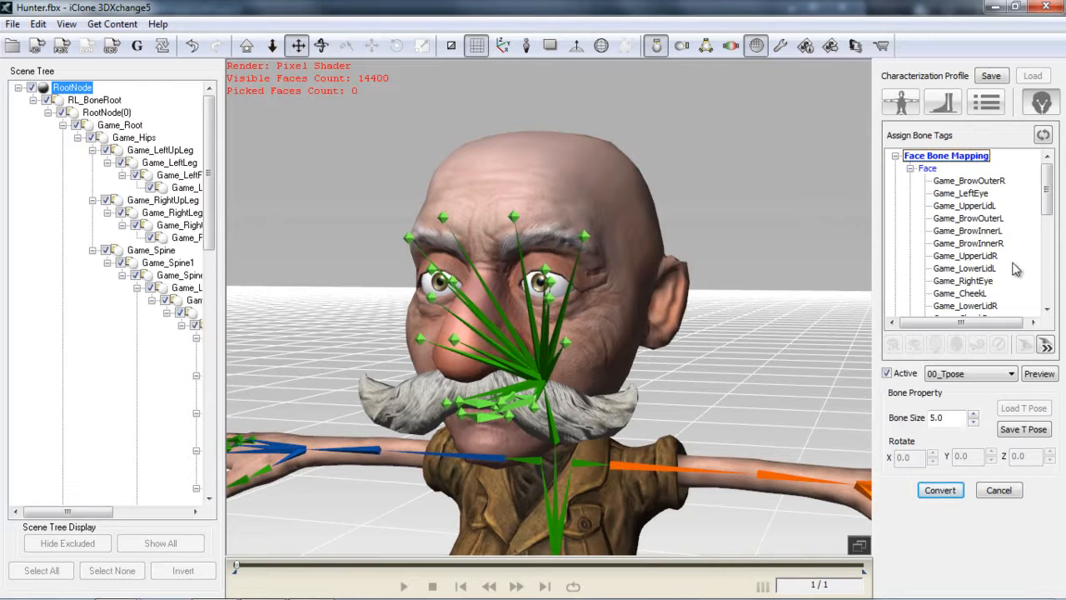
right_drag(612, 331, 575, 360)
scroll(575, 360, up, 3)
- Tag Game_LeftEye as the left eye bone and Game_RightEye as the right eye bone
click(511, 259)
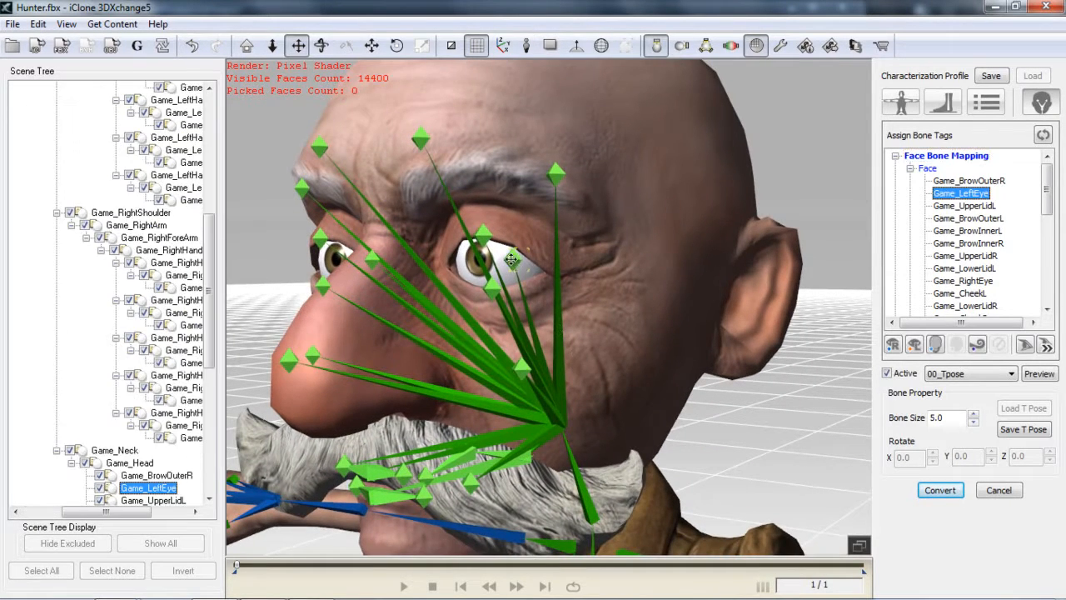
scroll(183, 362, down, 3)
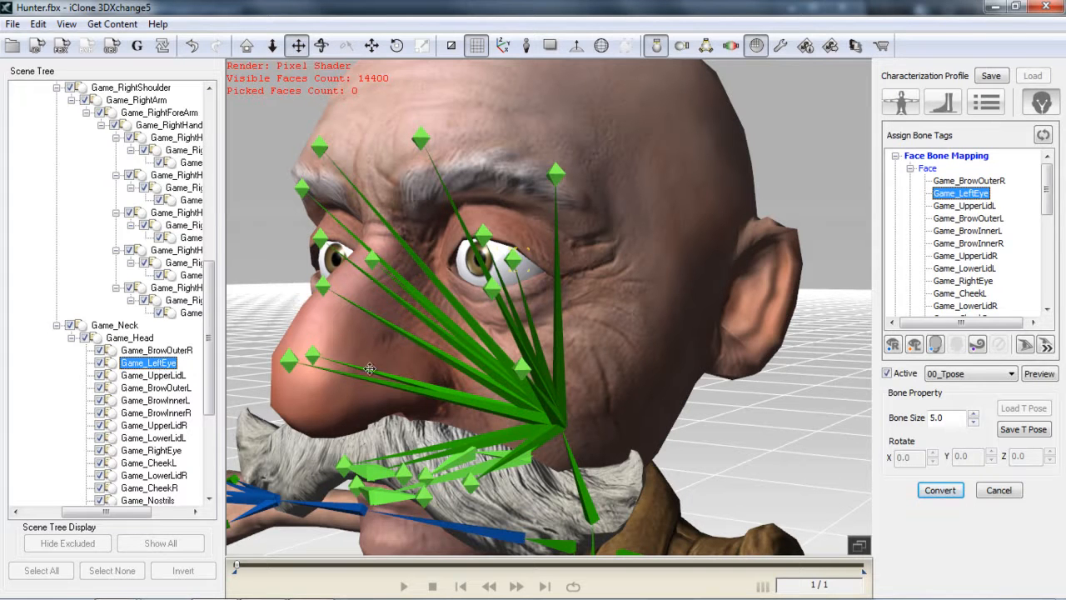
click(915, 346)
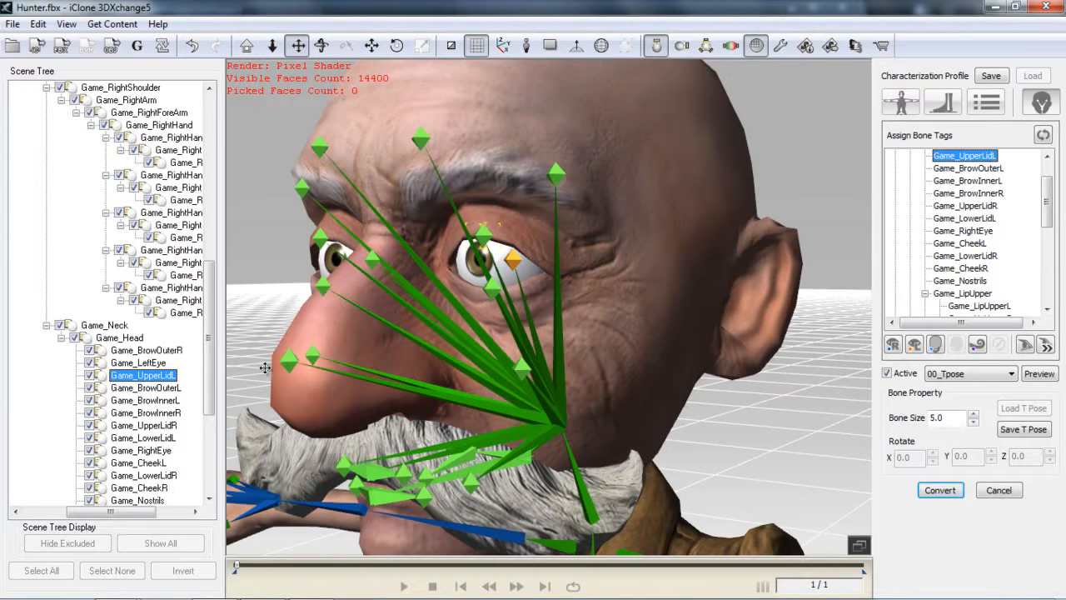
drag(215, 396, 215, 416)
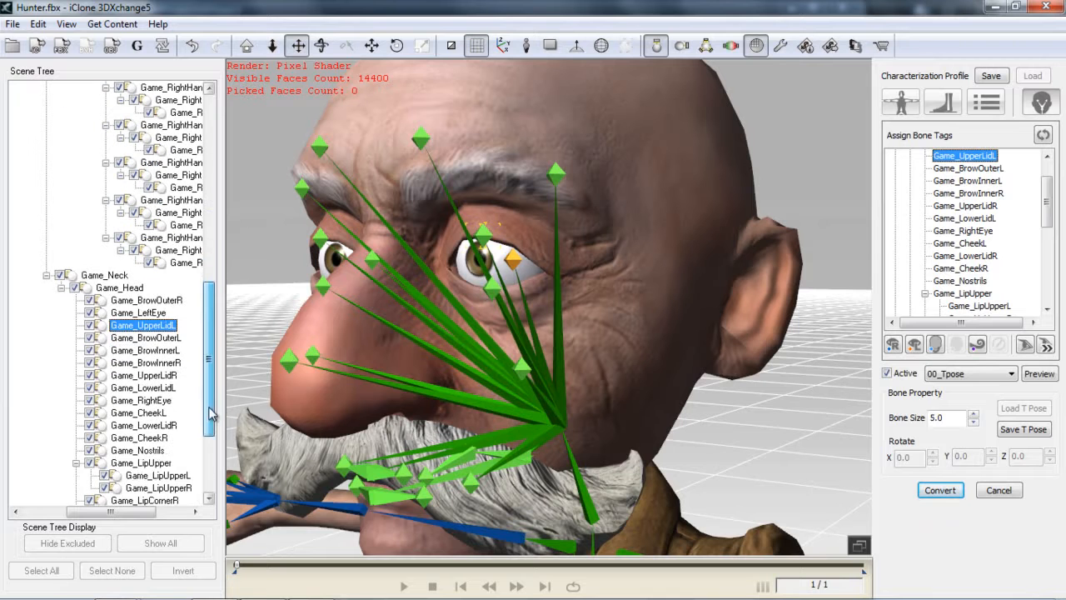
click(154, 401)
click(894, 345)
- Tag the Game_JawRoot bone as the Hunter's jaw
right_drag(373, 403, 449, 420)
drag(450, 421, 441, 320)
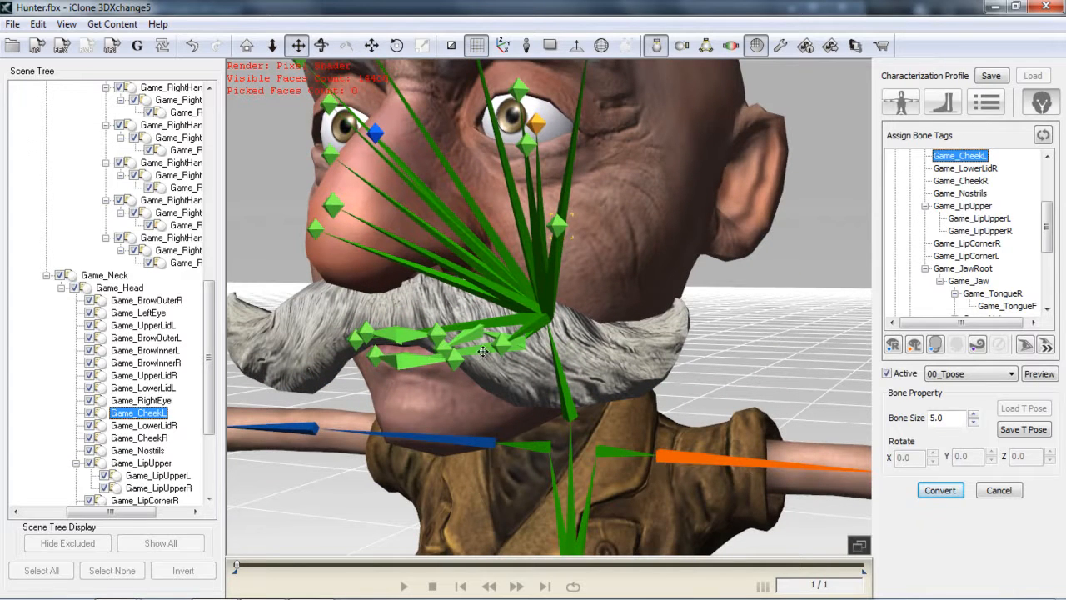
click(429, 359)
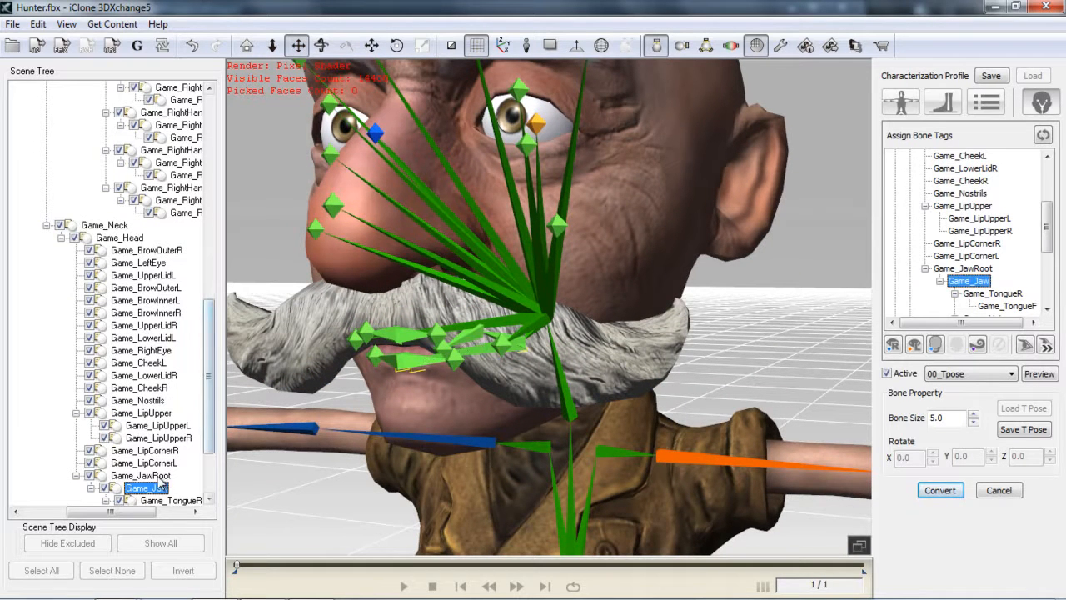
click(154, 476)
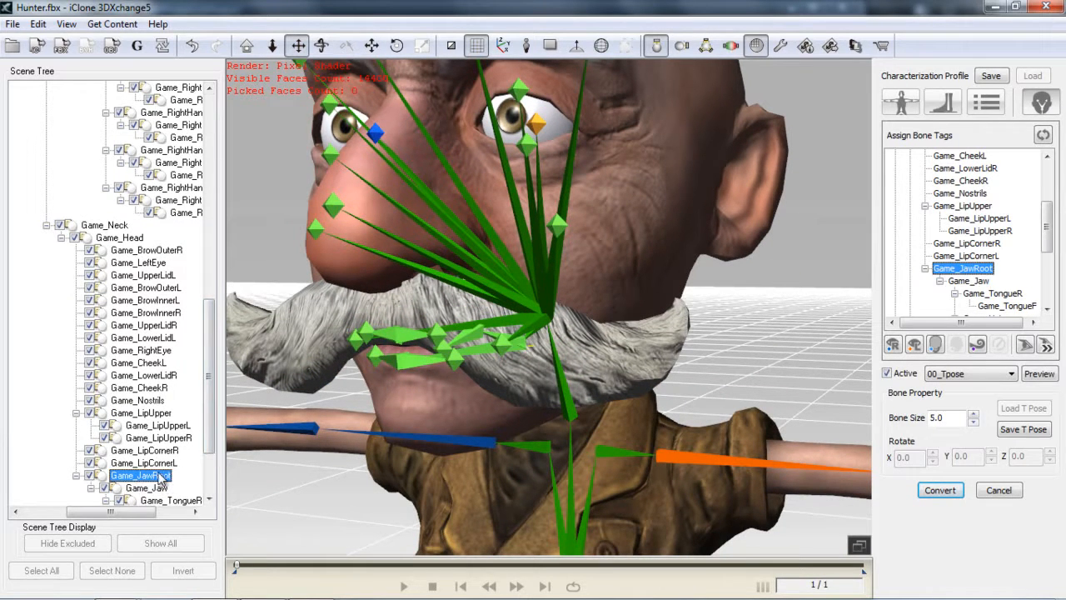
click(936, 344)
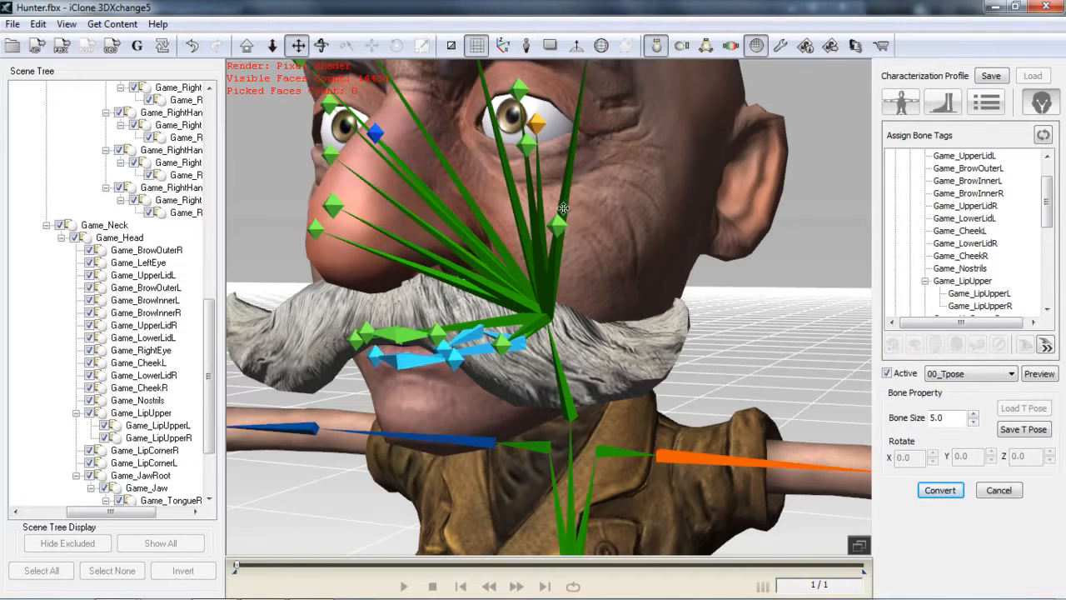
- Assign the Auto-Blink tag to the left upper eyelid bone Game_UpperLidL
drag(563, 209, 547, 334)
right_drag(546, 334, 672, 364)
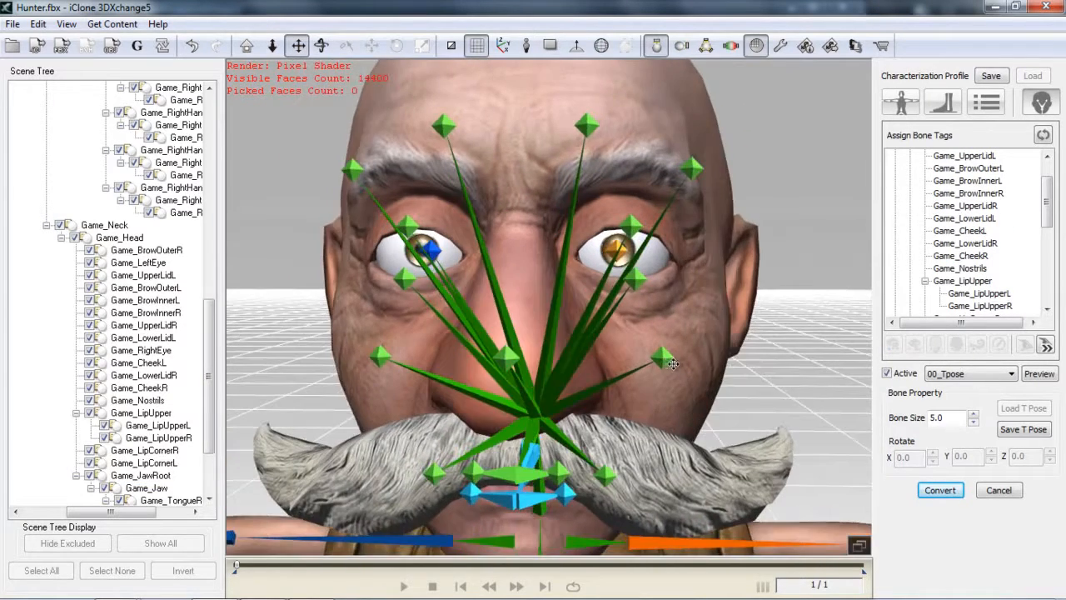
scroll(674, 354, up, 5)
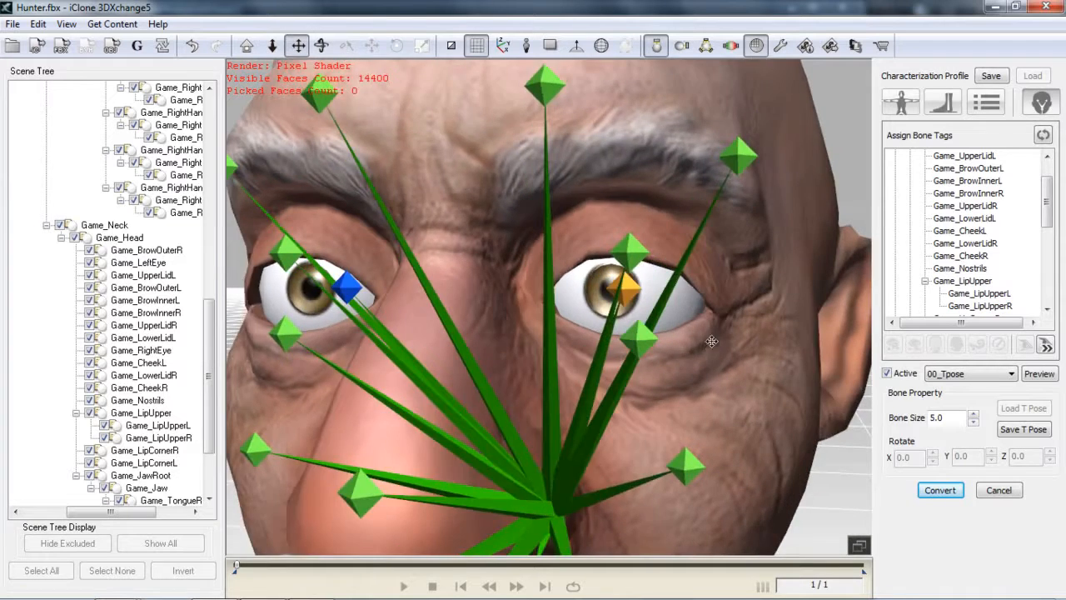
scroll(712, 340, down, 3)
right_drag(640, 339, 583, 350)
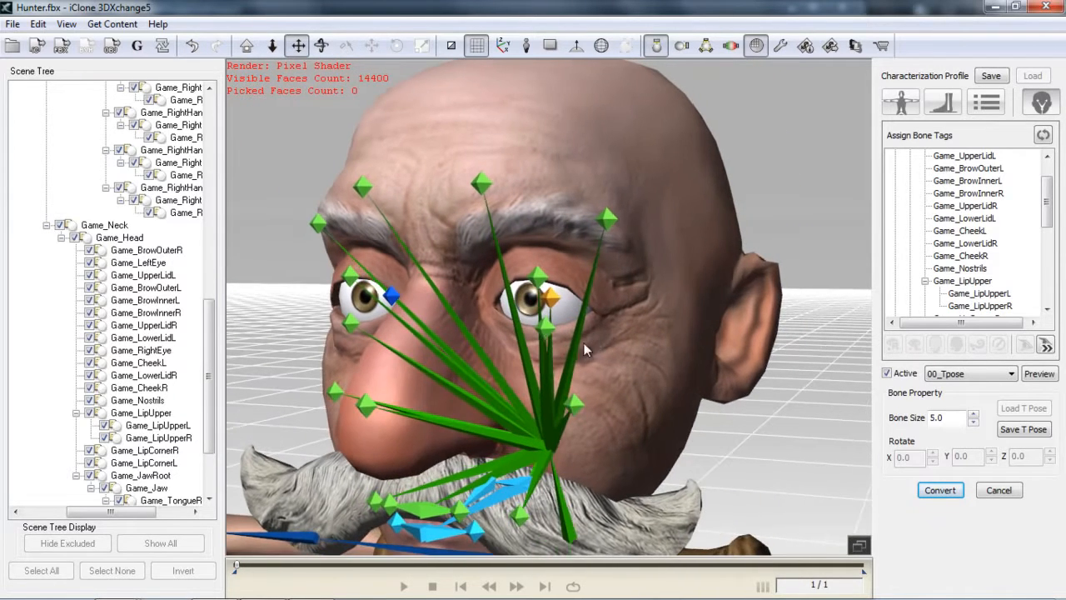
click(539, 275)
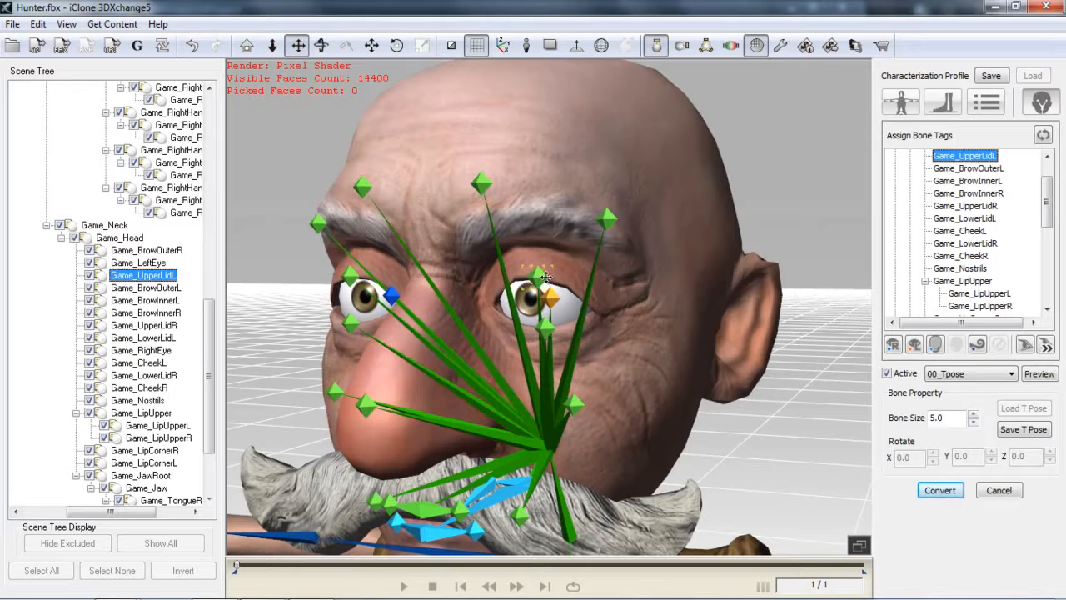
click(1025, 347)
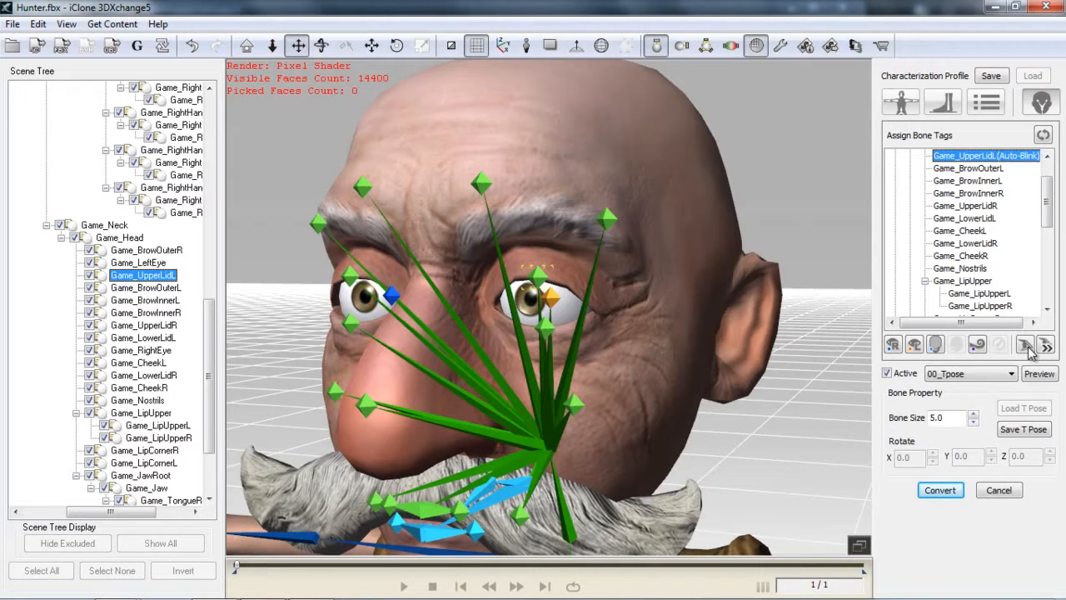
- Set Game_LowerLidL as the lower eyelid paired with Game_UpperLidL in the left eye's Auto Blink settings
click(549, 327)
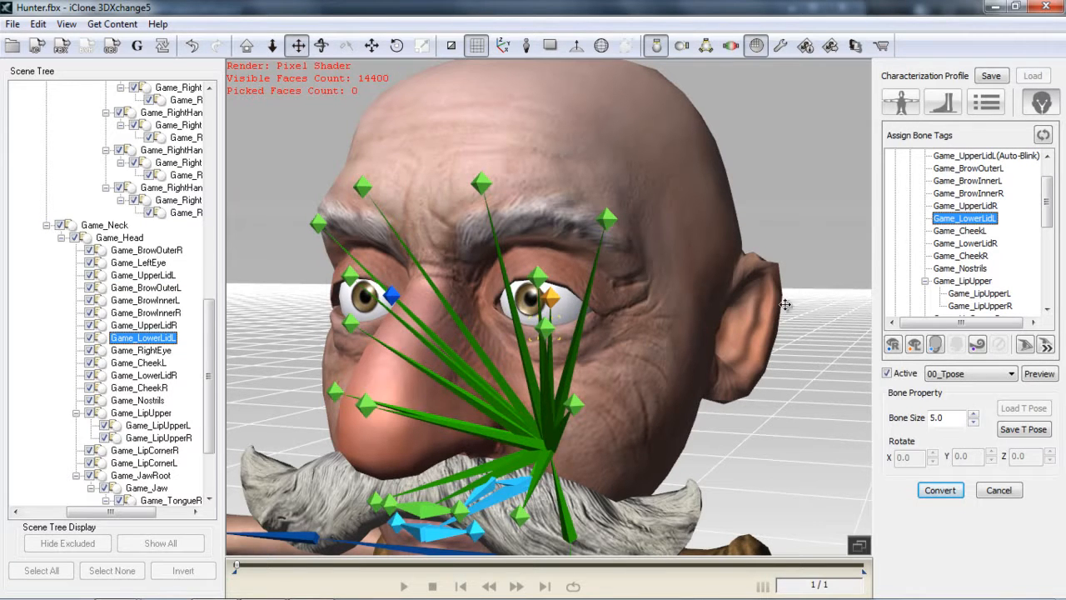
click(1046, 346)
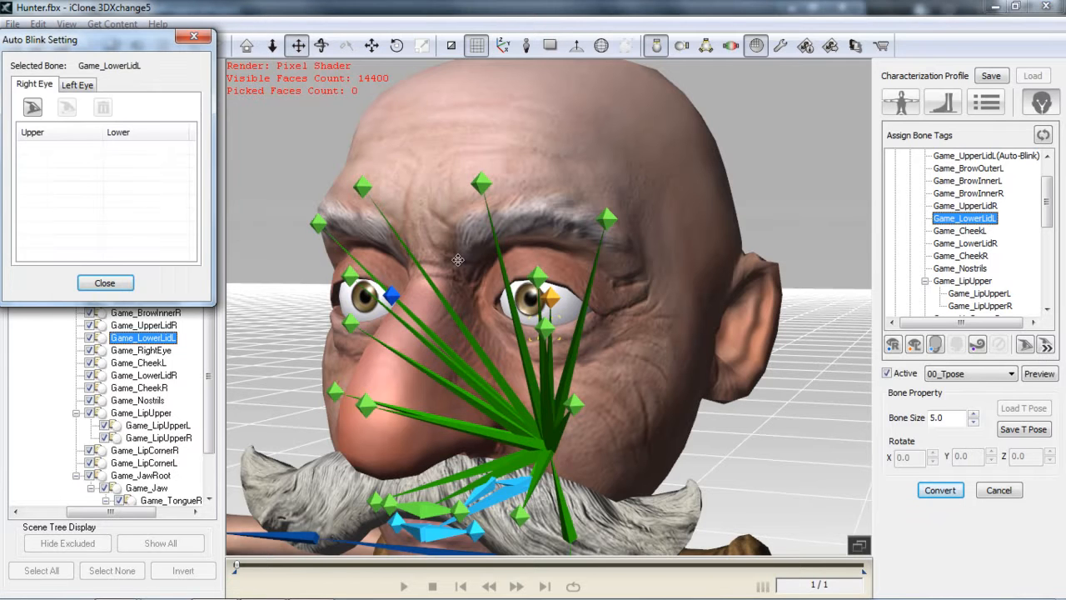
click(77, 85)
click(64, 148)
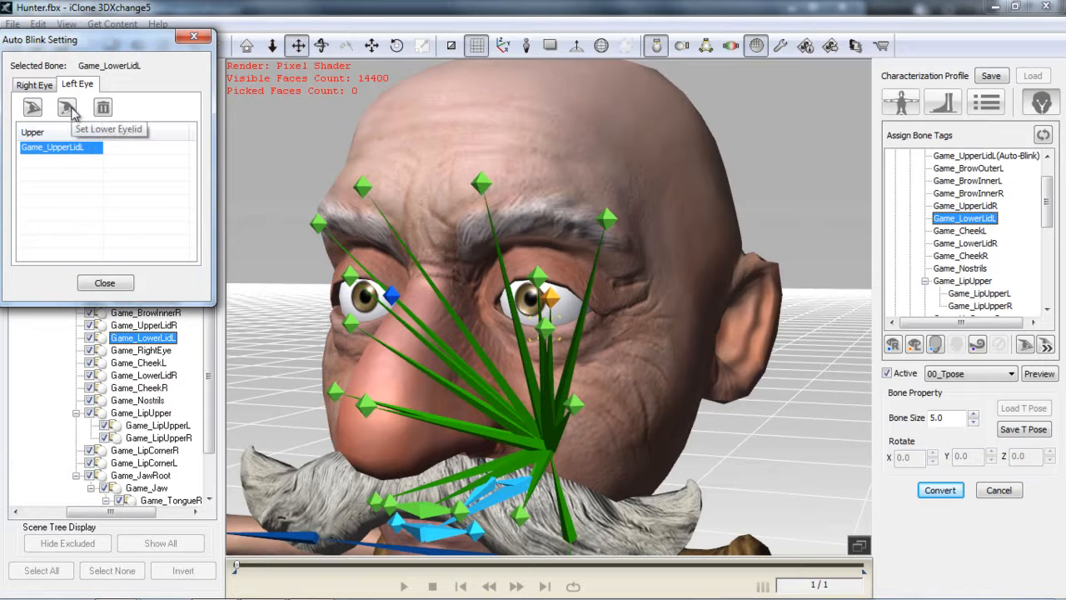
click(67, 108)
click(105, 284)
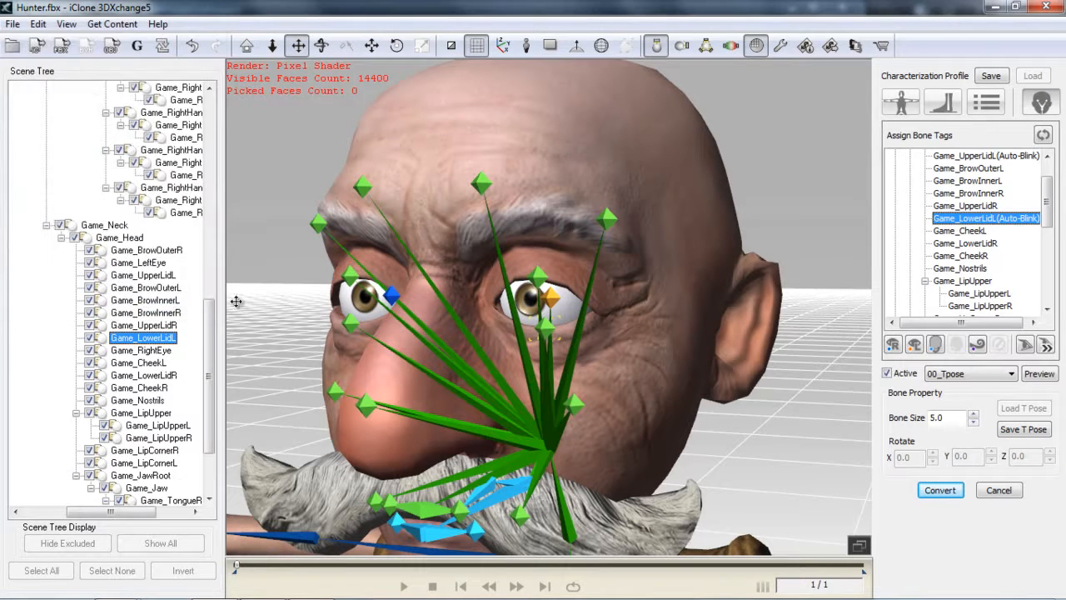
- Tag Game_UpperLidR for Auto-Blink and set Game_LowerLidR as its lower eyelid in the right eye's Auto Blink settings
click(348, 278)
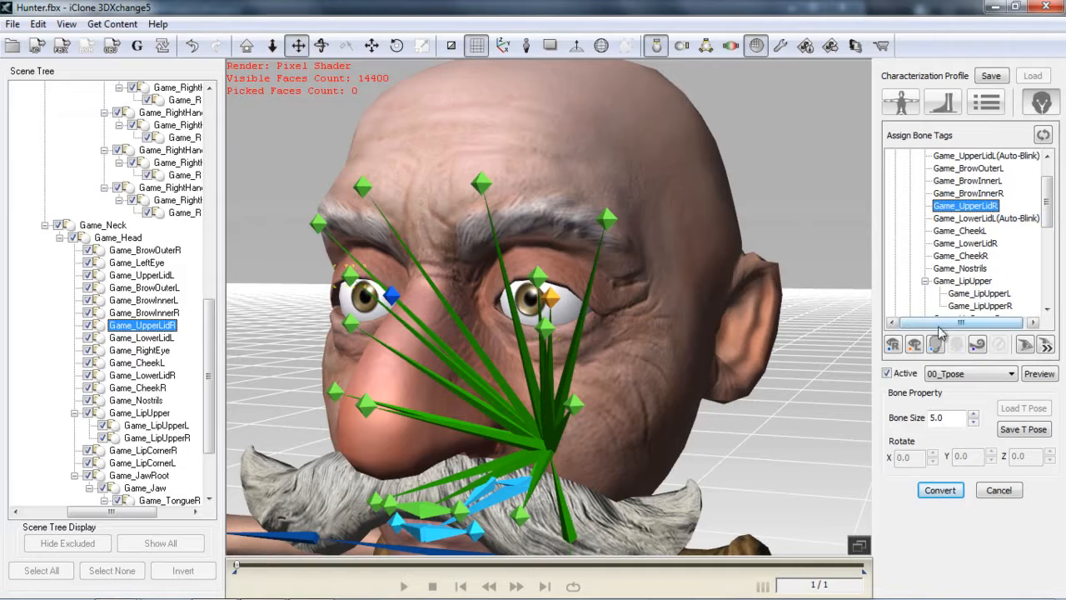
click(1025, 344)
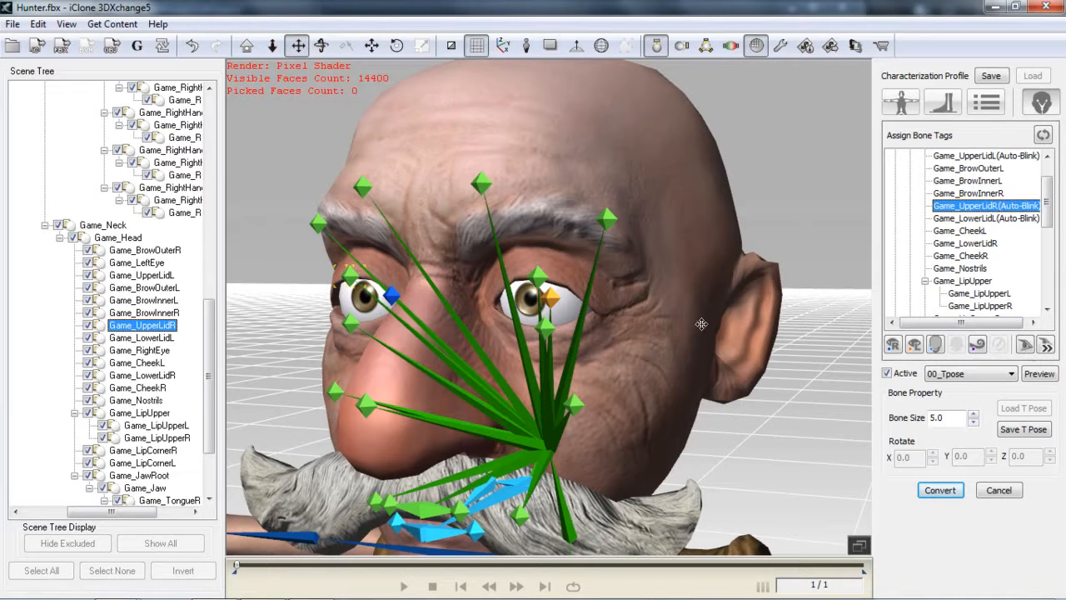
click(349, 323)
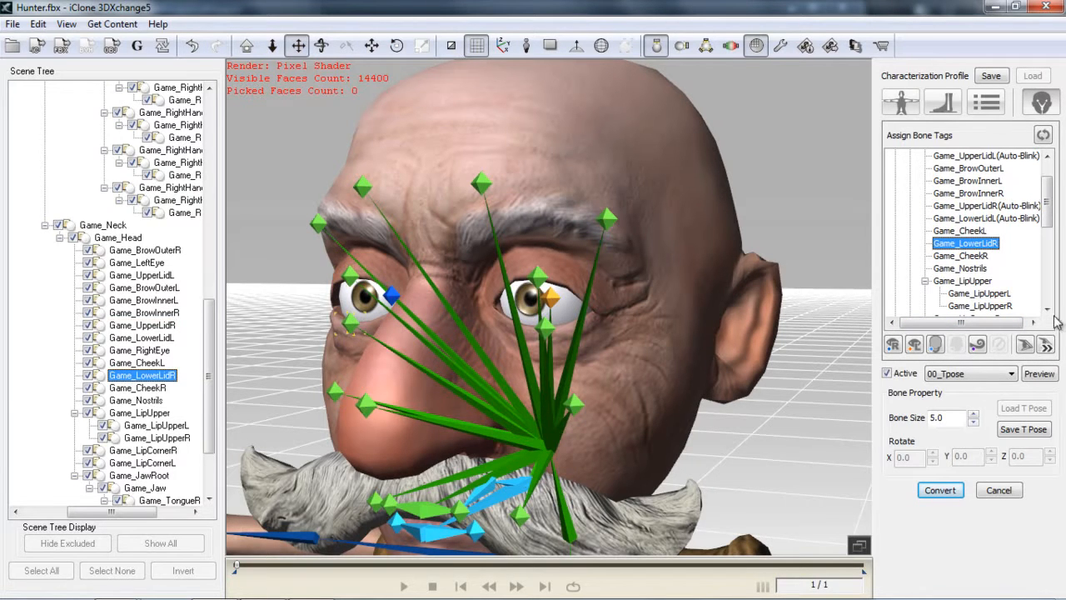
click(1047, 344)
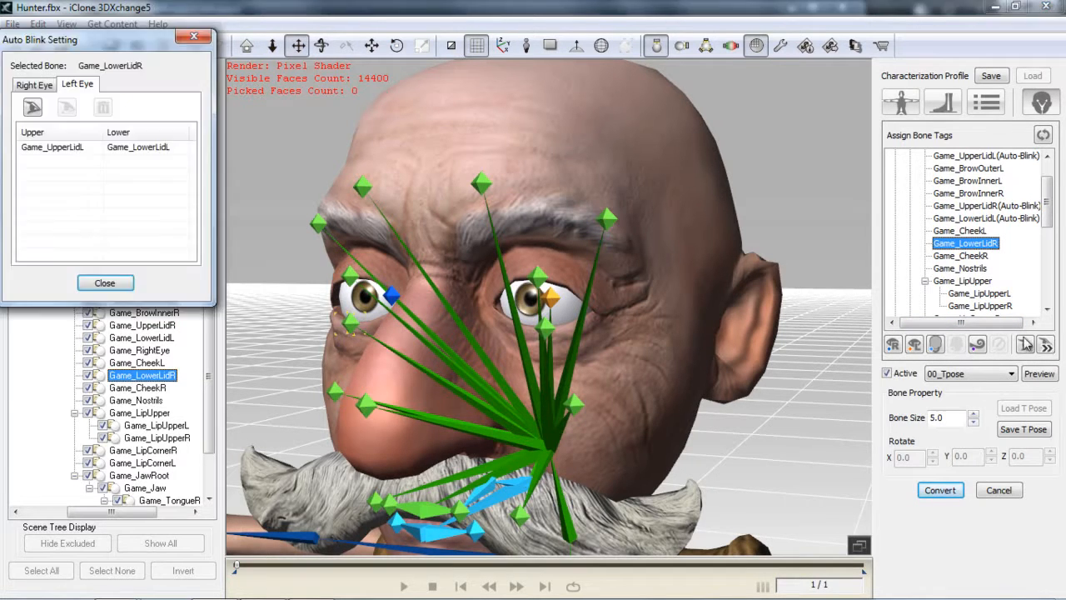
click(36, 86)
click(52, 147)
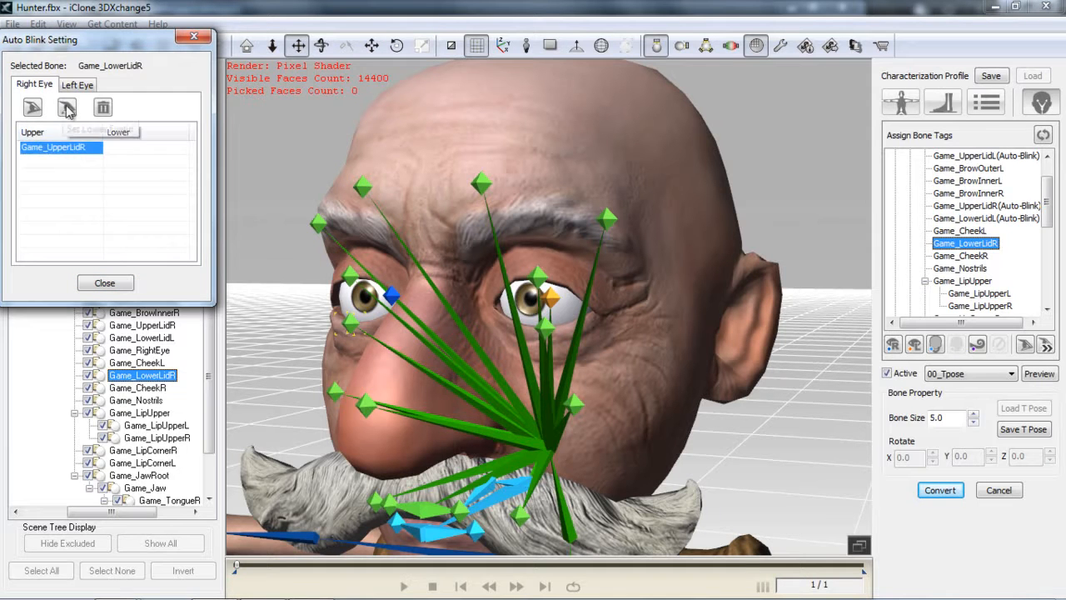
click(67, 108)
click(120, 283)
- Convert the Hunter with the assigned characterization and facial bone tags
right_drag(450, 396, 564, 363)
drag(581, 404, 565, 382)
scroll(565, 383, down, 3)
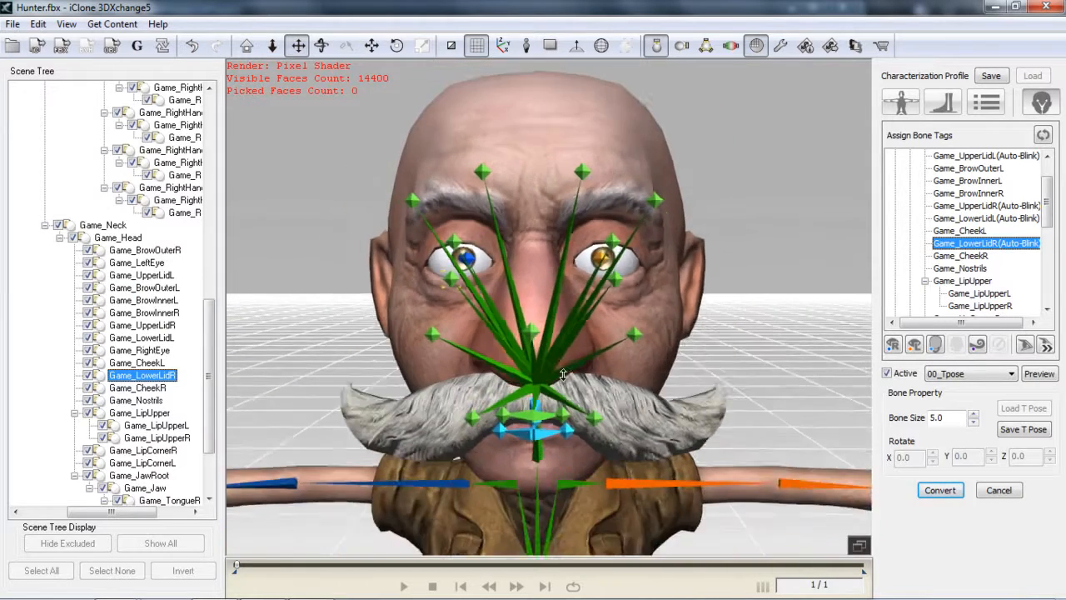
right_drag(696, 405, 530, 417)
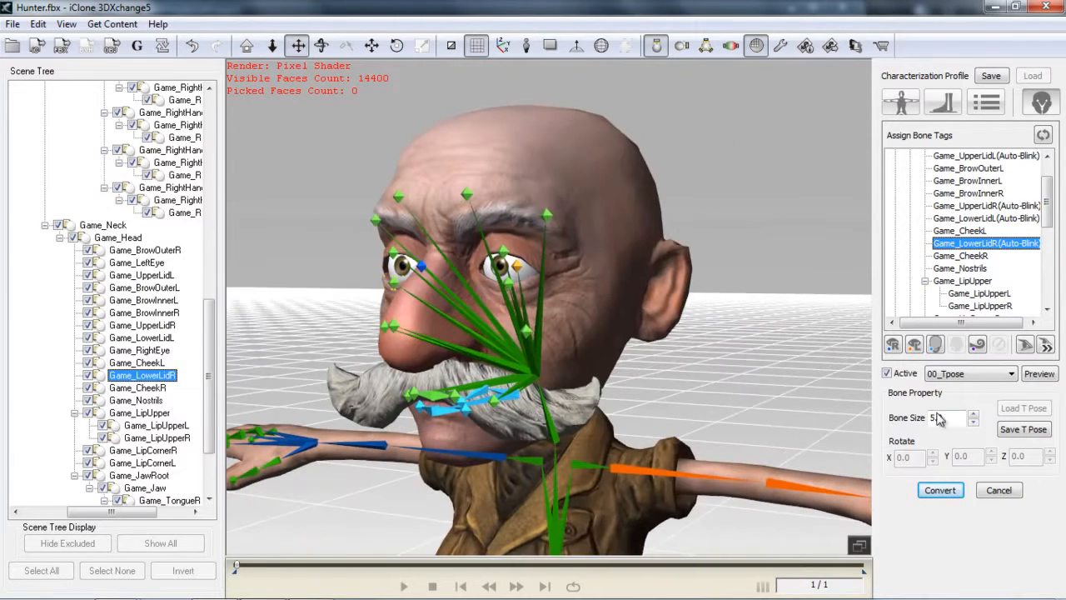
click(948, 491)
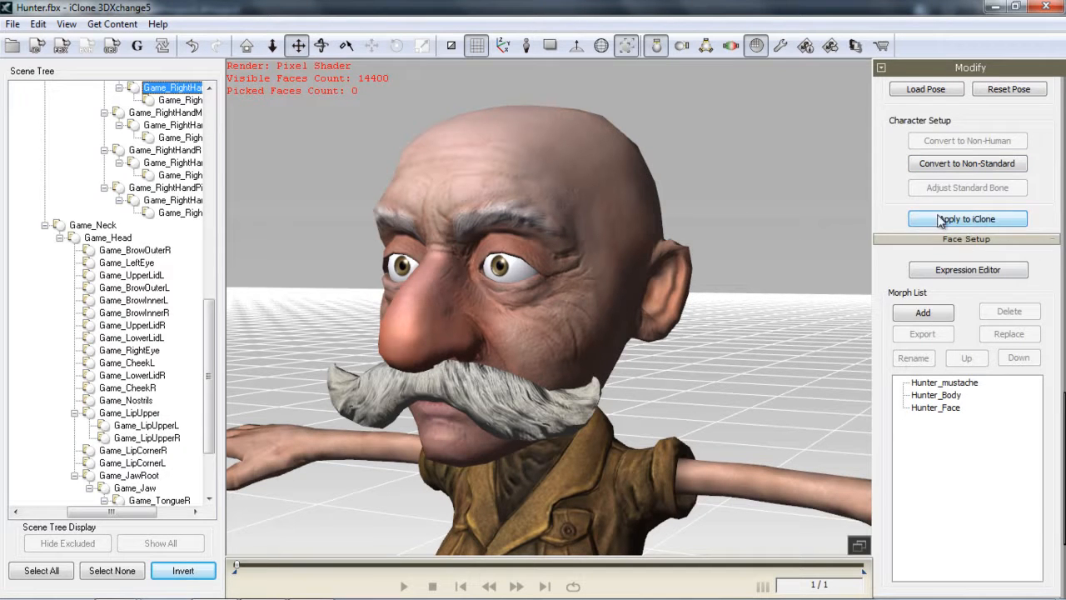
- Open the Expression Editor on the Head poses and place its window clear of the Hunter's face
click(971, 271)
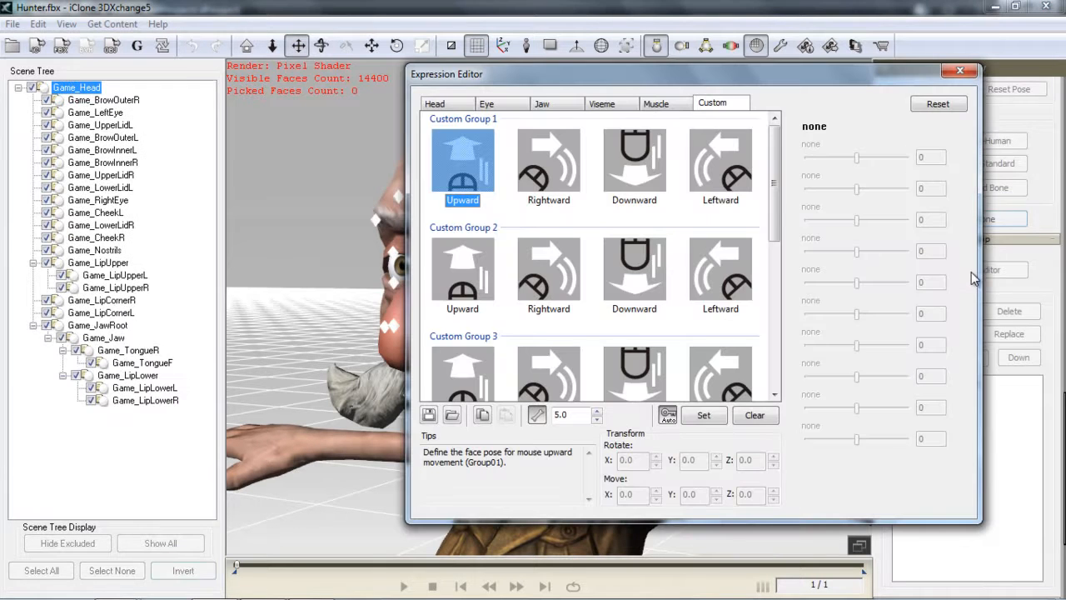
click(448, 106)
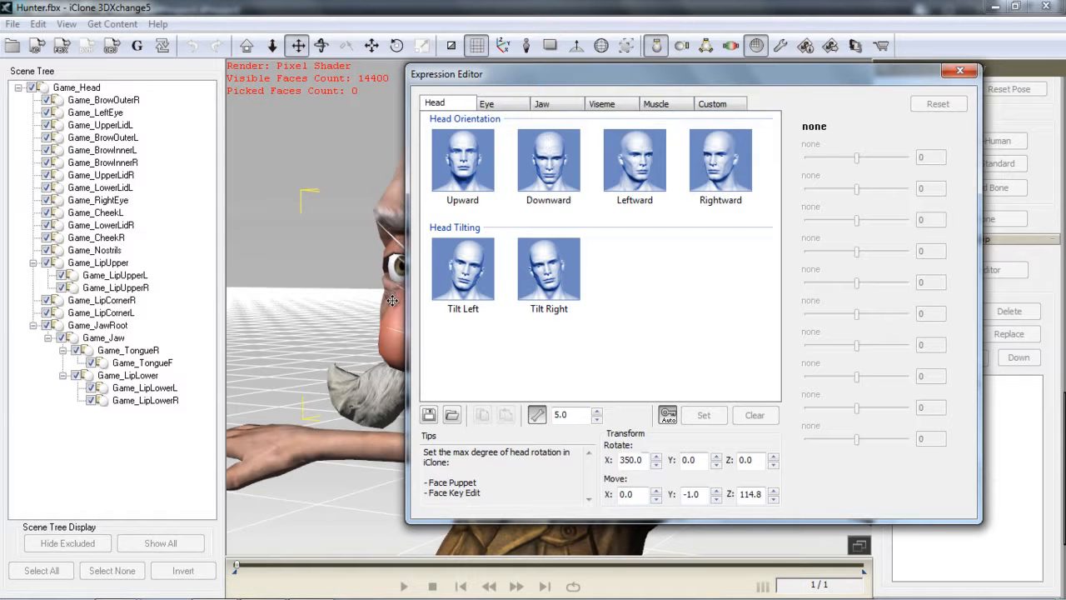
right_drag(395, 283, 583, 283)
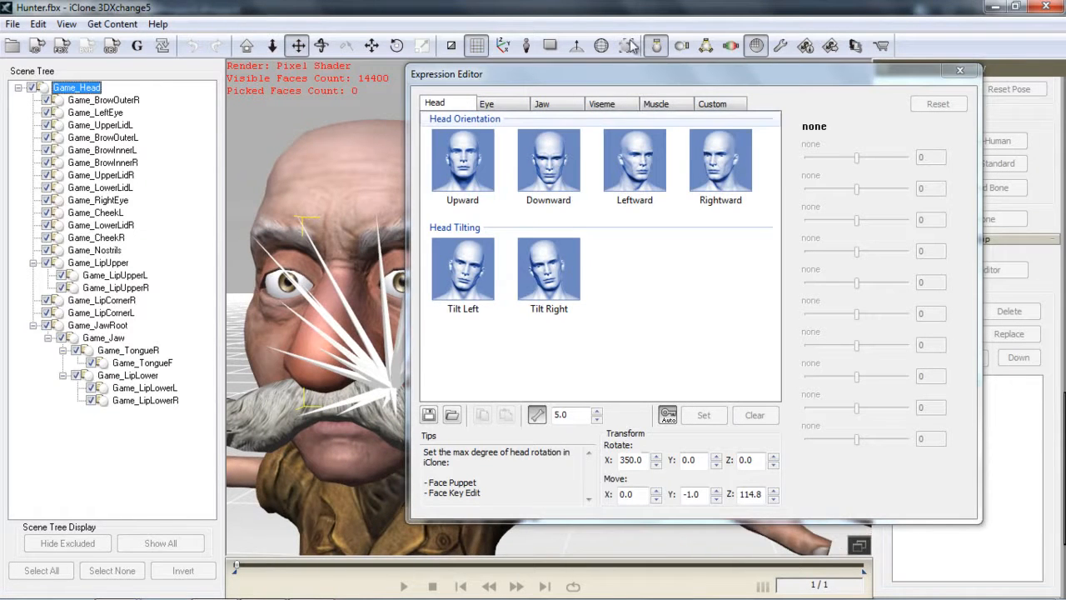
drag(635, 76, 720, 16)
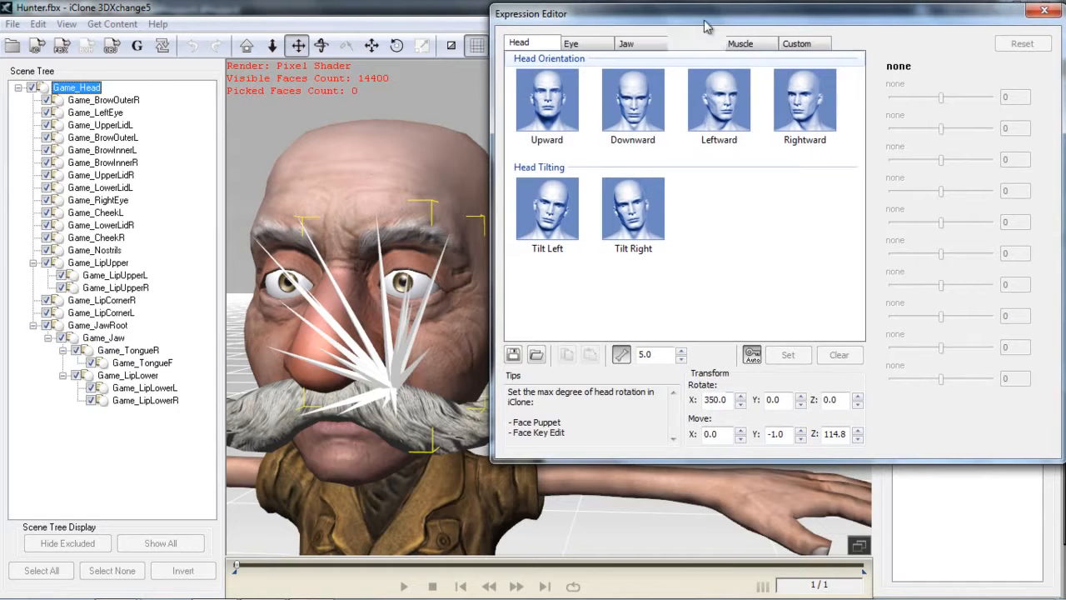
right_drag(452, 332, 563, 357)
right_drag(398, 310, 385, 327)
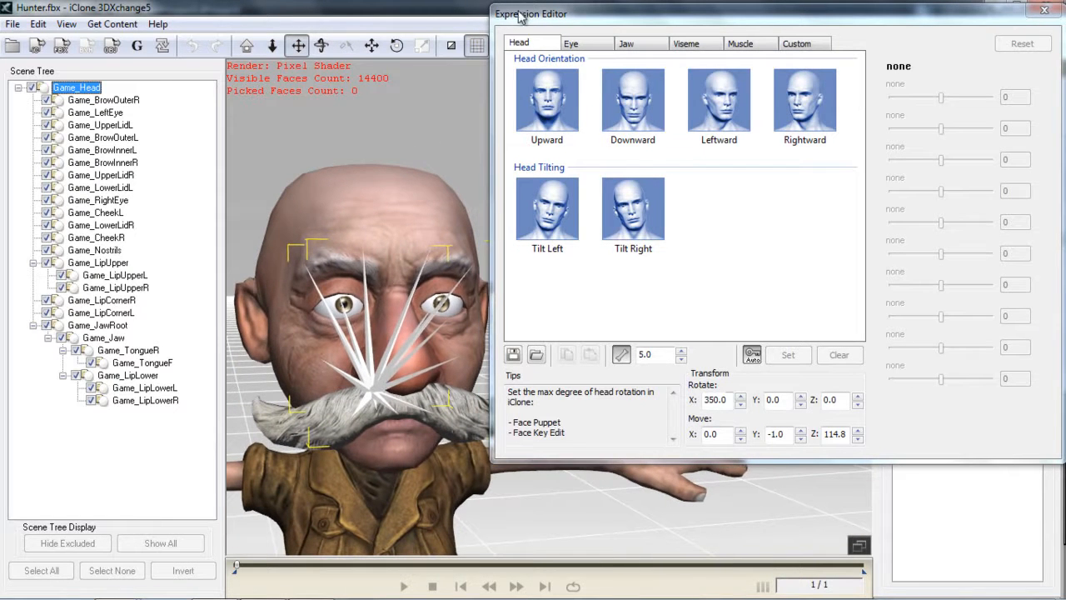
- Preview the head's Upward, Downward, Leftward, Rightward and tilting poses on the Hunter
click(560, 107)
click(663, 110)
click(747, 113)
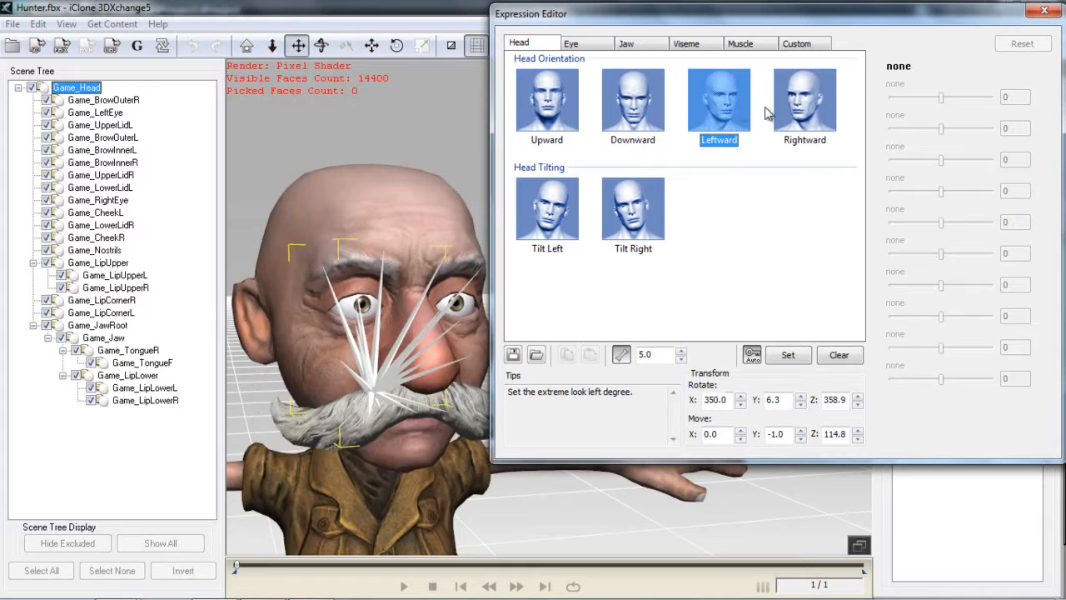
click(795, 107)
click(616, 223)
click(569, 217)
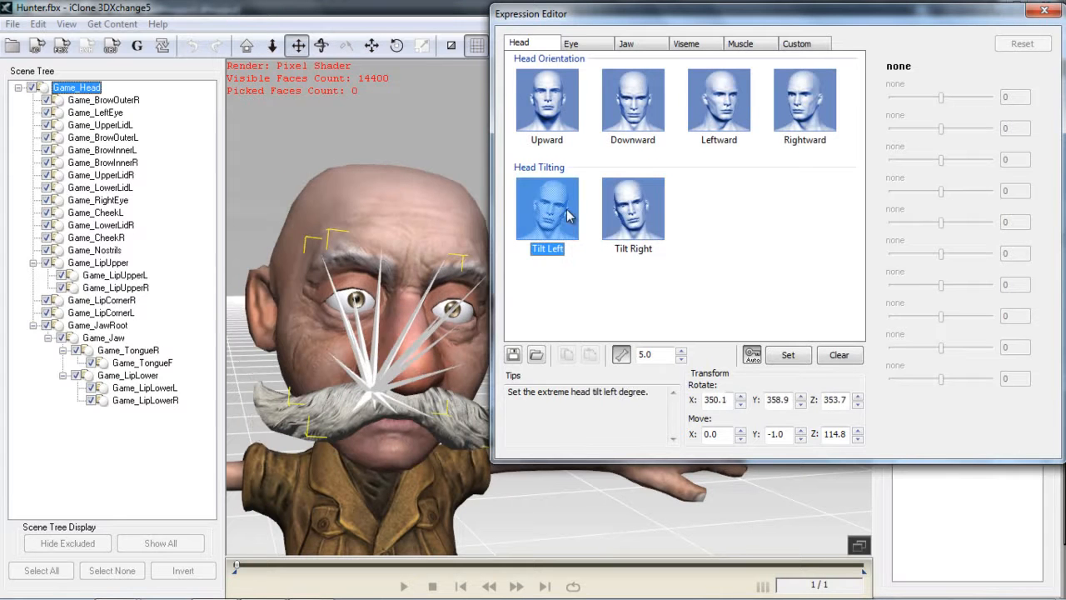
- Rotate the head in the Downward pose to about 357.1 degrees on X
click(623, 108)
key(e)
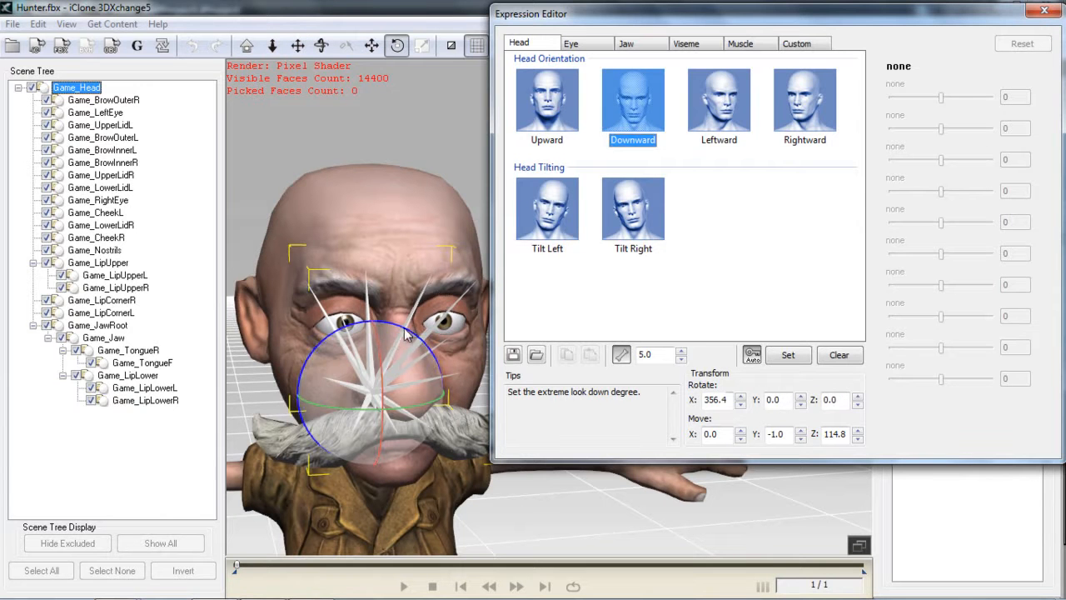
mouse_move(384, 367)
mouse_down()
mouse_move(385, 387)
mouse_move(387, 358)
mouse_move(389, 385)
mouse_move(394, 373)
mouse_up()
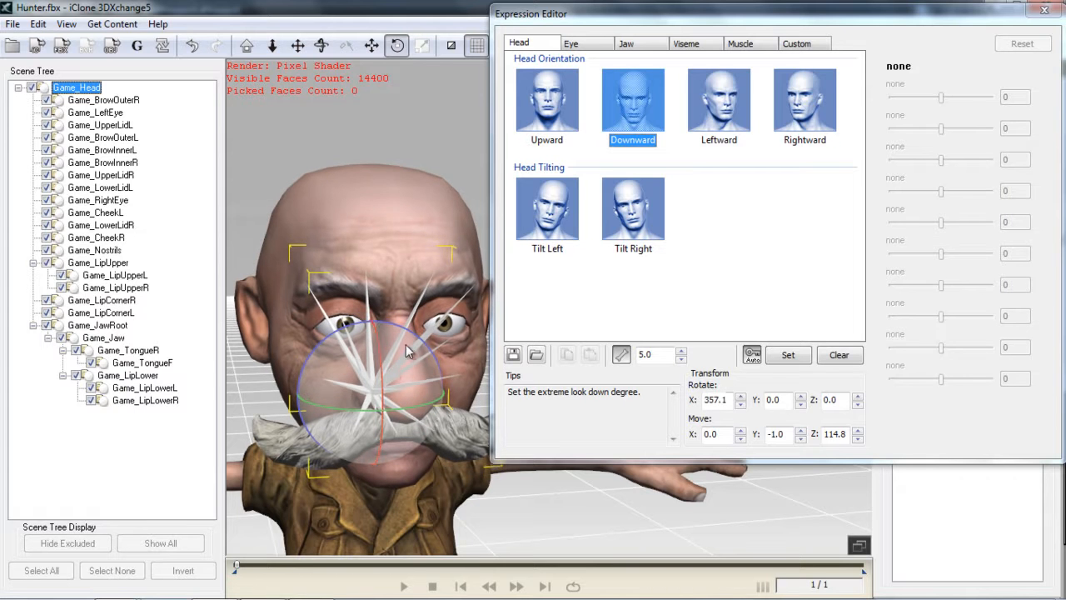
- Define the Both Eyes extremes by rotating the Rightward pose to about -17.0 and the Leftward pose to about 29.9 on Y
click(592, 47)
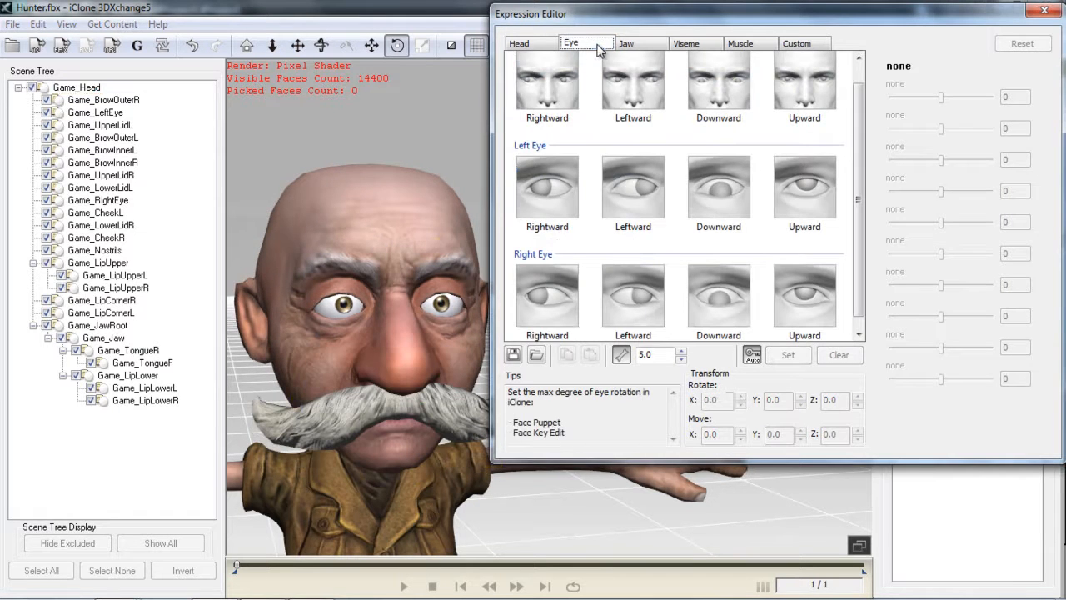
click(563, 85)
scroll(516, 234, up, 1)
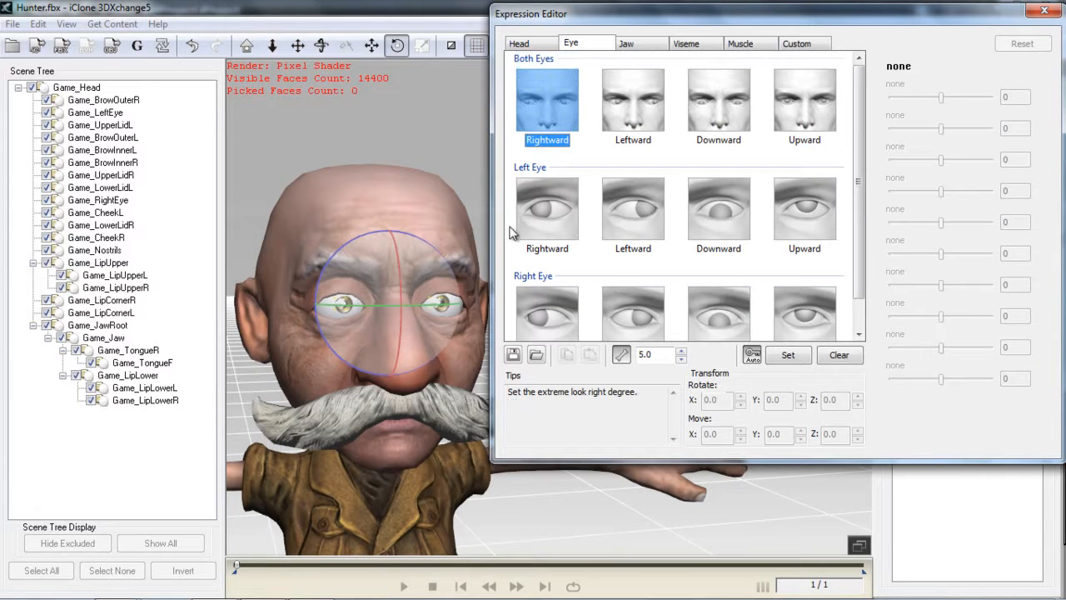
drag(445, 302, 431, 305)
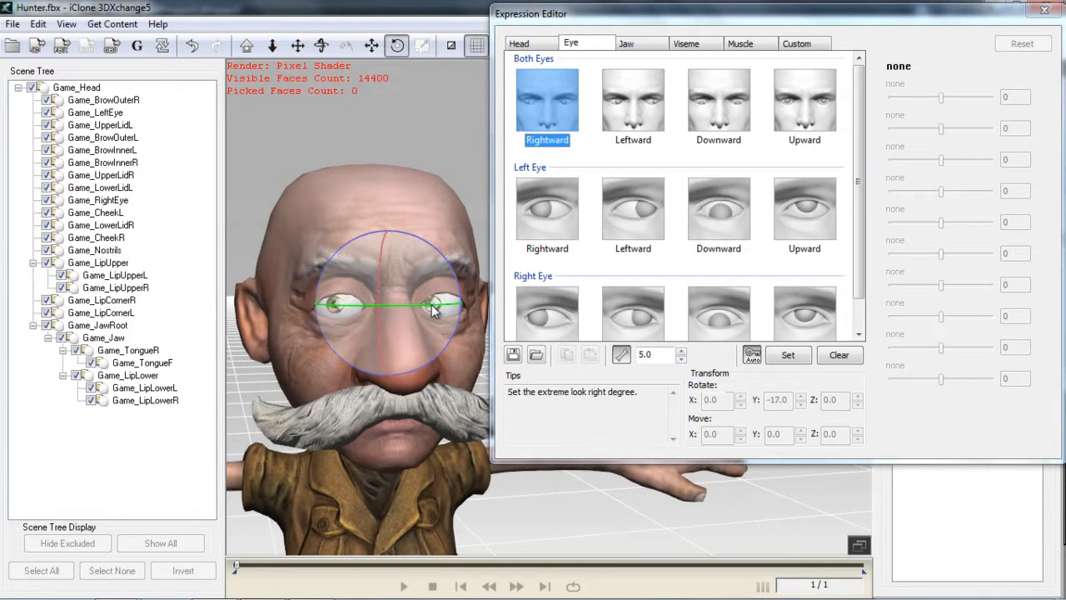
click(632, 100)
drag(436, 302, 457, 303)
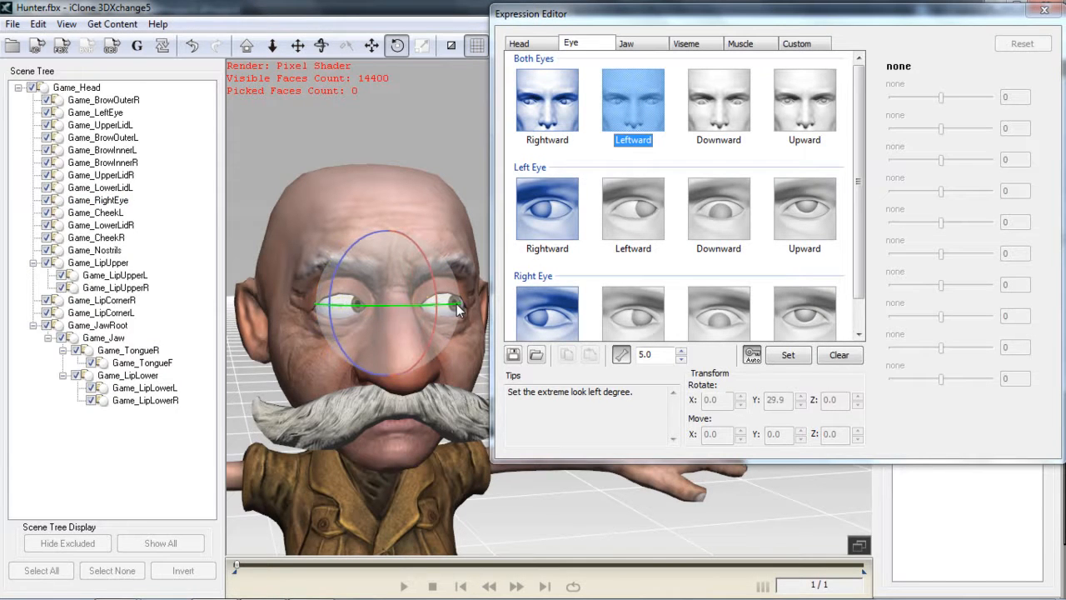
- Define the Both Eyes Downward and Upward poses by rotating the eyes down and up
click(716, 104)
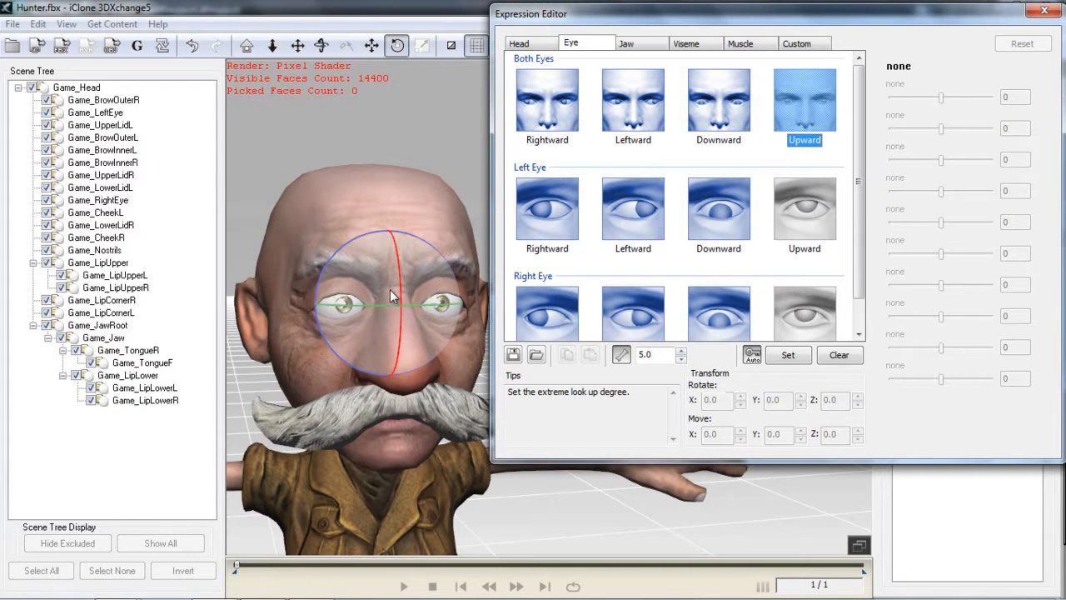
drag(390, 289, 403, 276)
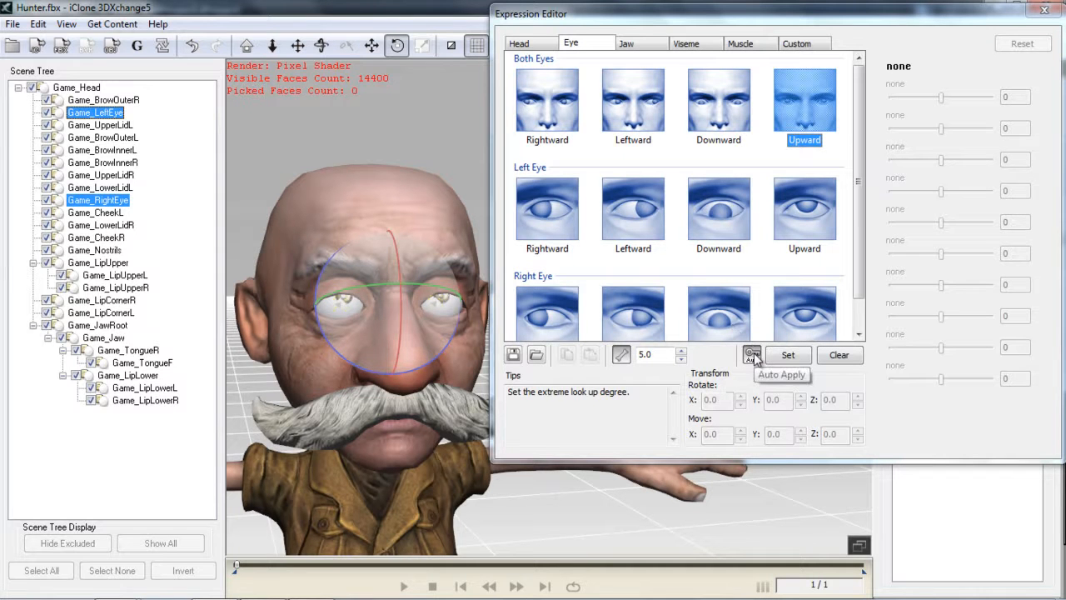
- Preview the Both Eyes Rightward, Leftward, Downward and Upward poses
click(620, 111)
click(583, 107)
click(610, 102)
click(695, 113)
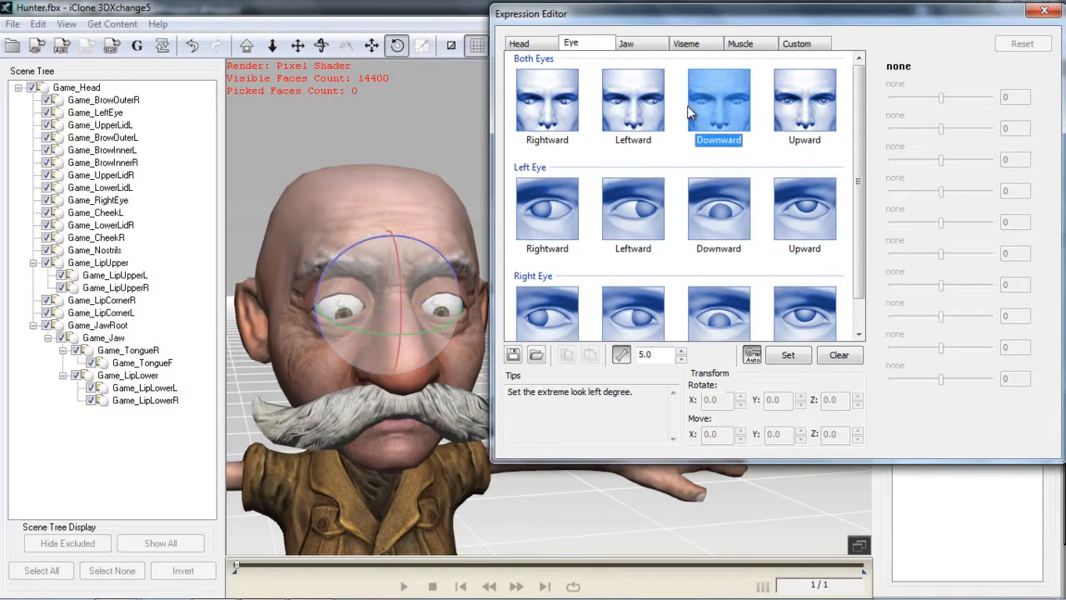
click(793, 111)
- Turn Auto Apply off, go through the Both Eyes poses, and turn Auto Apply on again
click(754, 355)
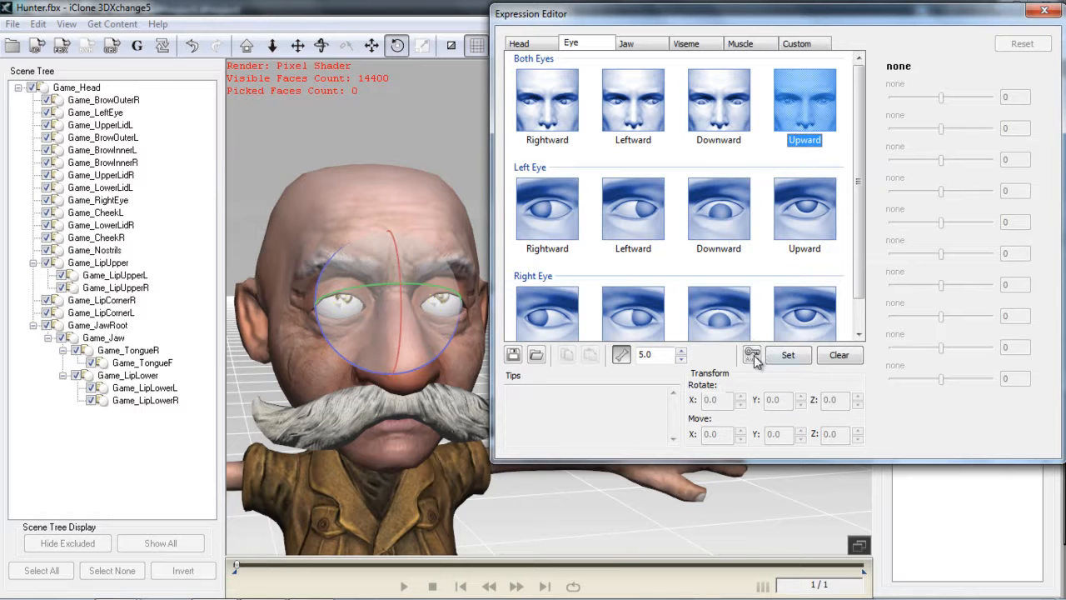
click(550, 87)
click(658, 121)
click(719, 100)
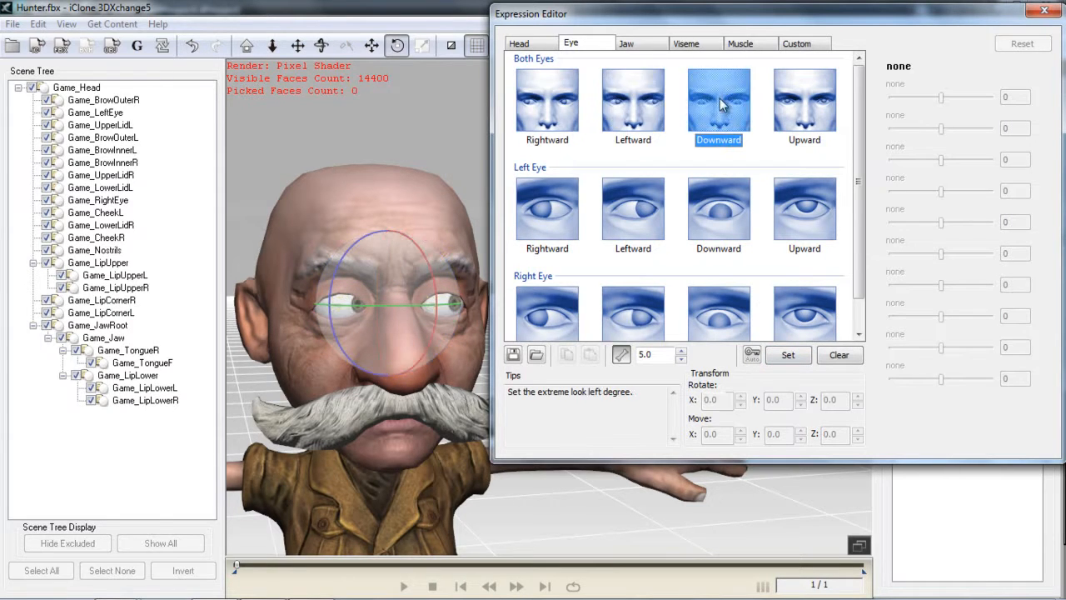
click(791, 355)
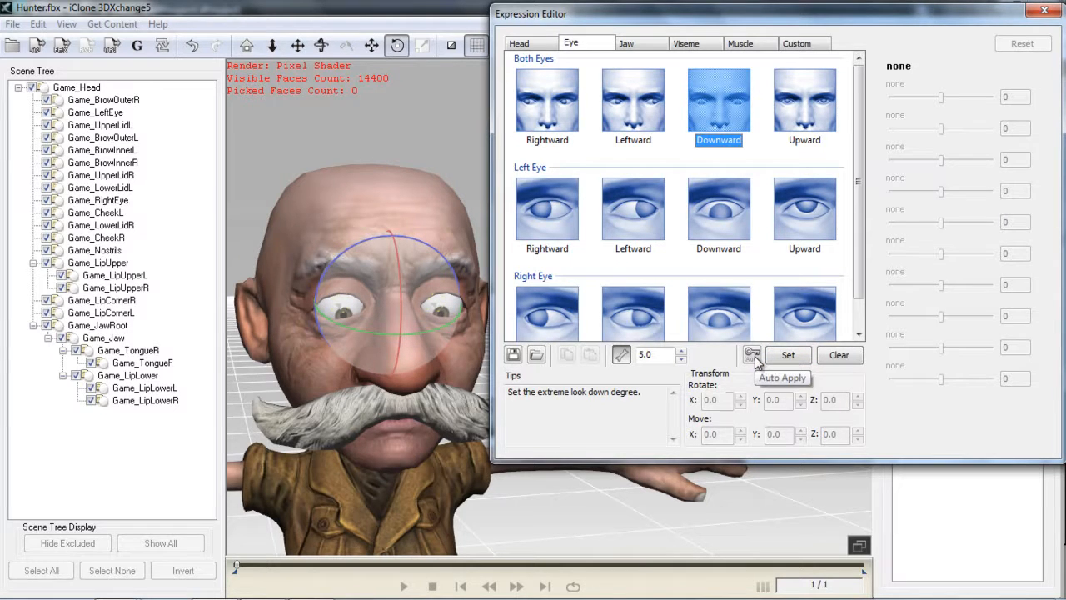
click(752, 354)
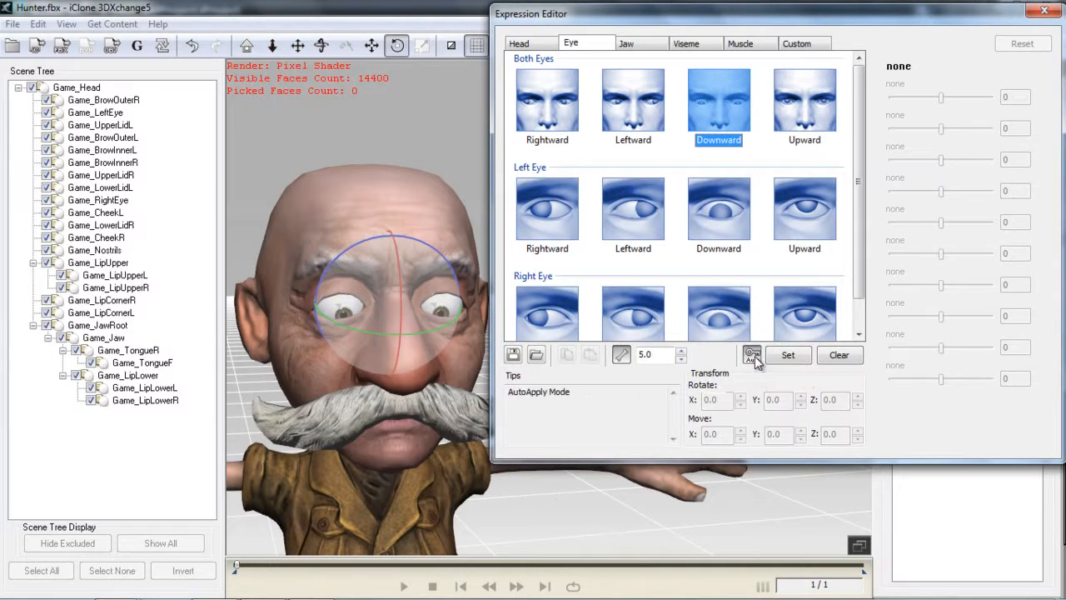
- Define the Drop Jaw pose under Rotate & Move by moving the jaw down to about 109.3 on Z
click(641, 43)
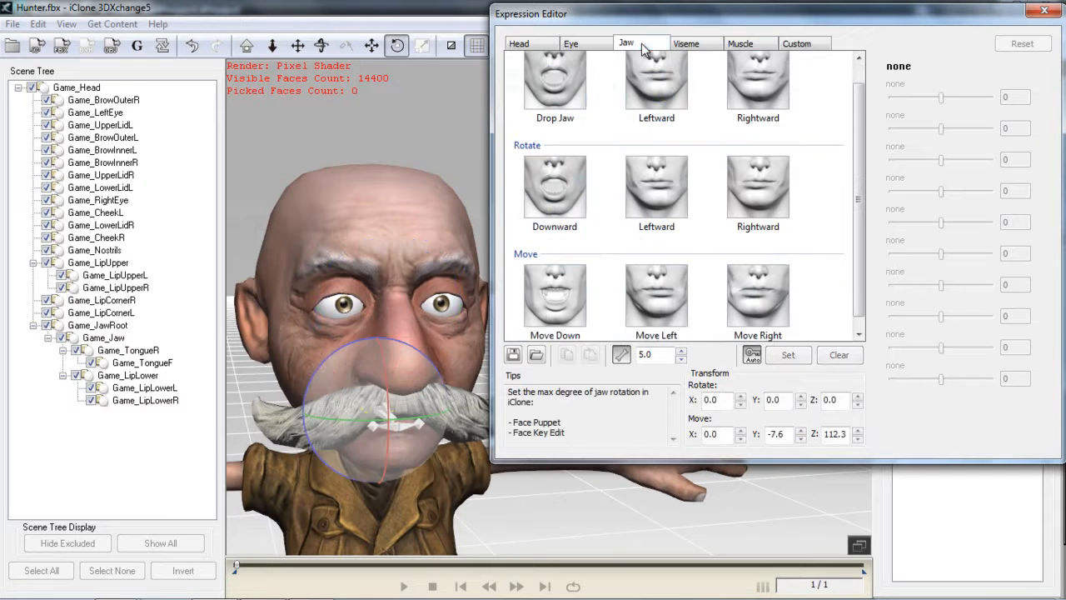
right_drag(456, 456, 428, 419)
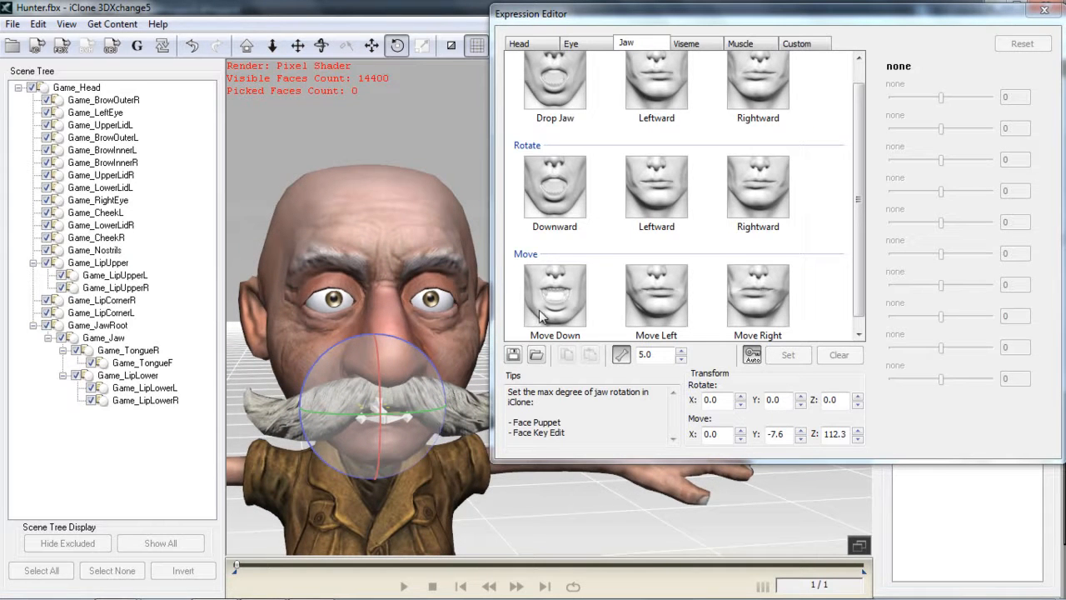
click(563, 93)
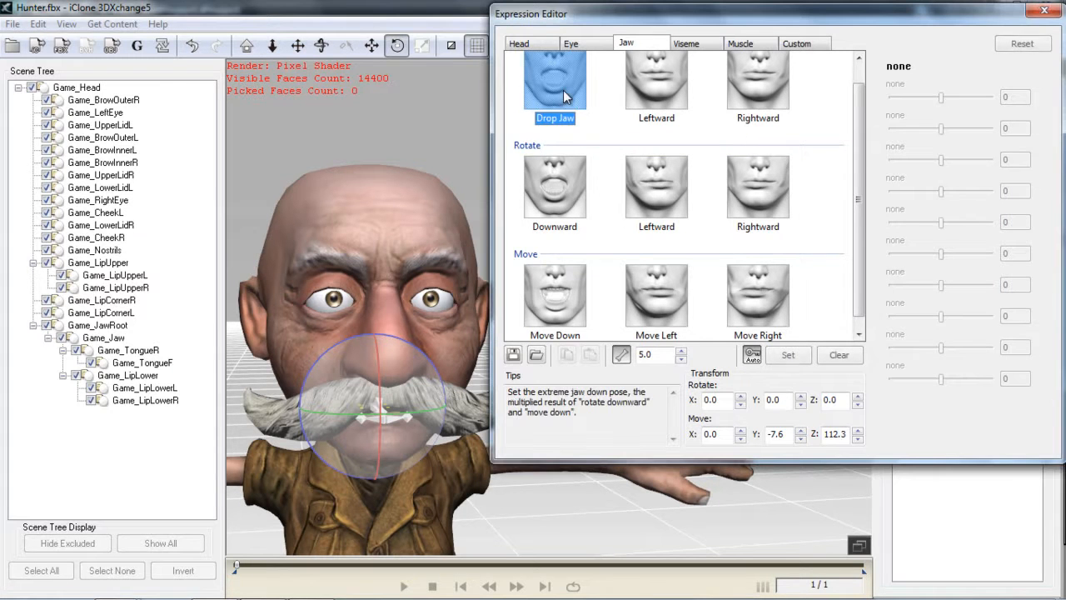
key(w)
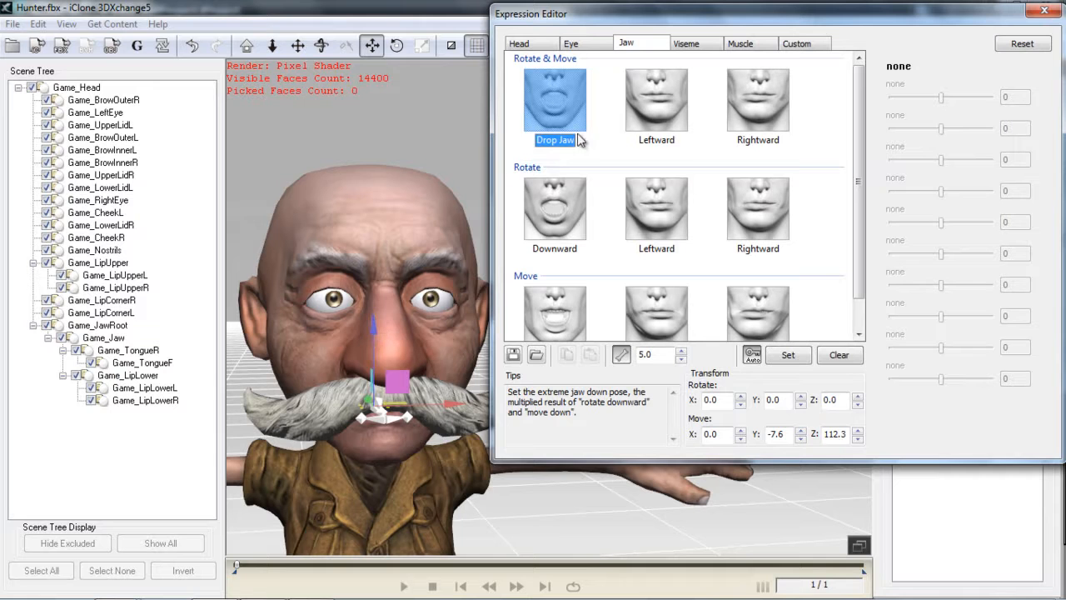
drag(371, 330, 370, 362)
middle_drag(425, 442, 454, 450)
- Define the jaw's Rotate & Move Leftward pose at about 1.4 on X and its Rightward pose to the opposite side
click(660, 113)
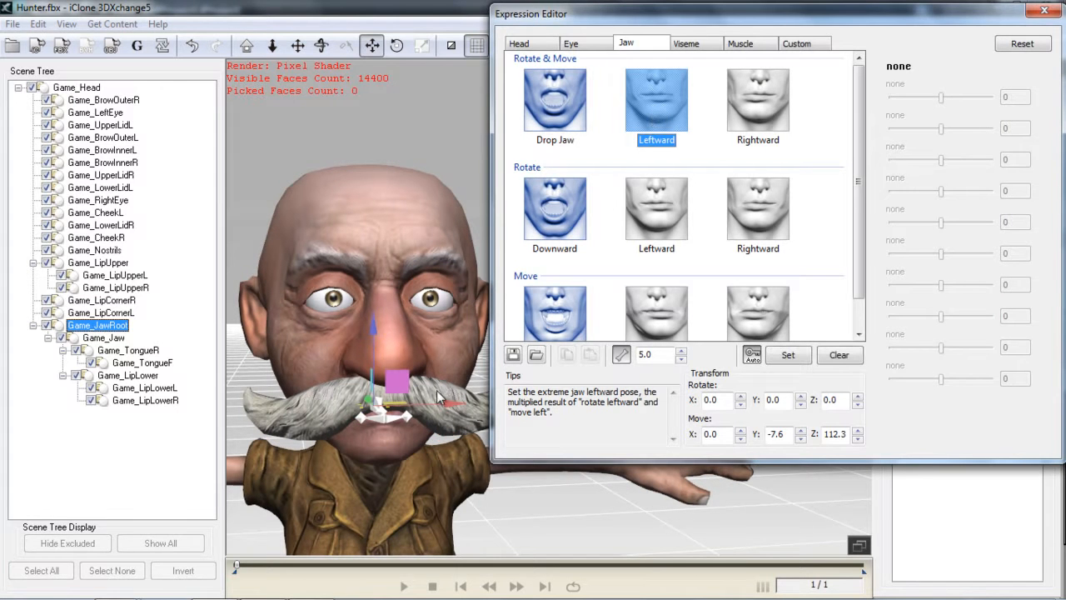
mouse_move(442, 411)
mouse_down()
mouse_move(472, 408)
mouse_move(428, 408)
mouse_up()
click(750, 107)
- Preview the jaw's Rotate poses Downward, Leftward and Rightward, plus its Move Down and Move Left poses
click(554, 202)
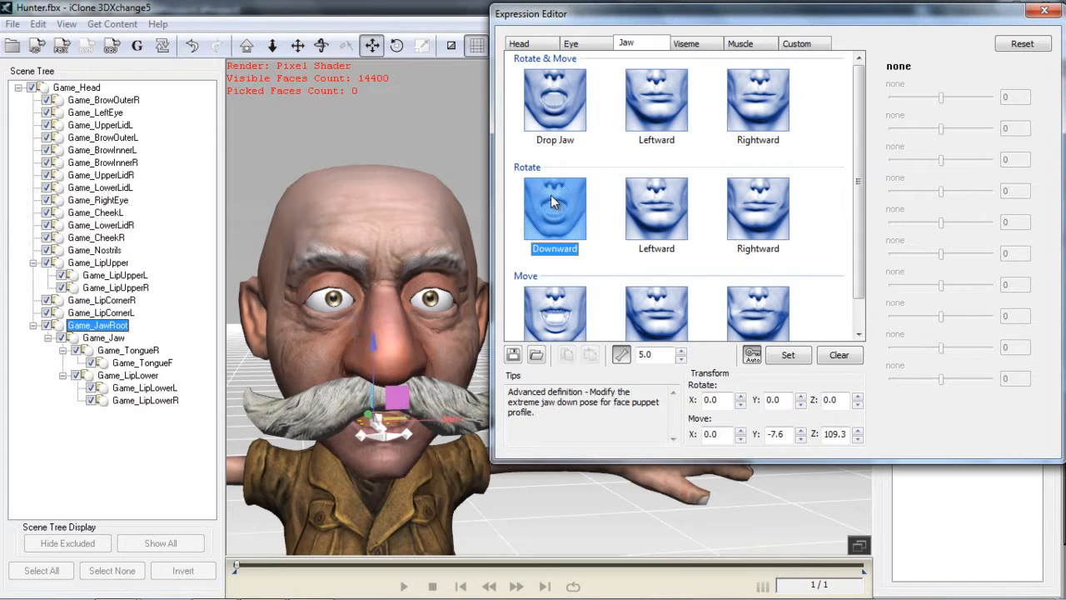
click(652, 204)
click(742, 204)
click(658, 218)
click(569, 232)
click(563, 309)
click(641, 313)
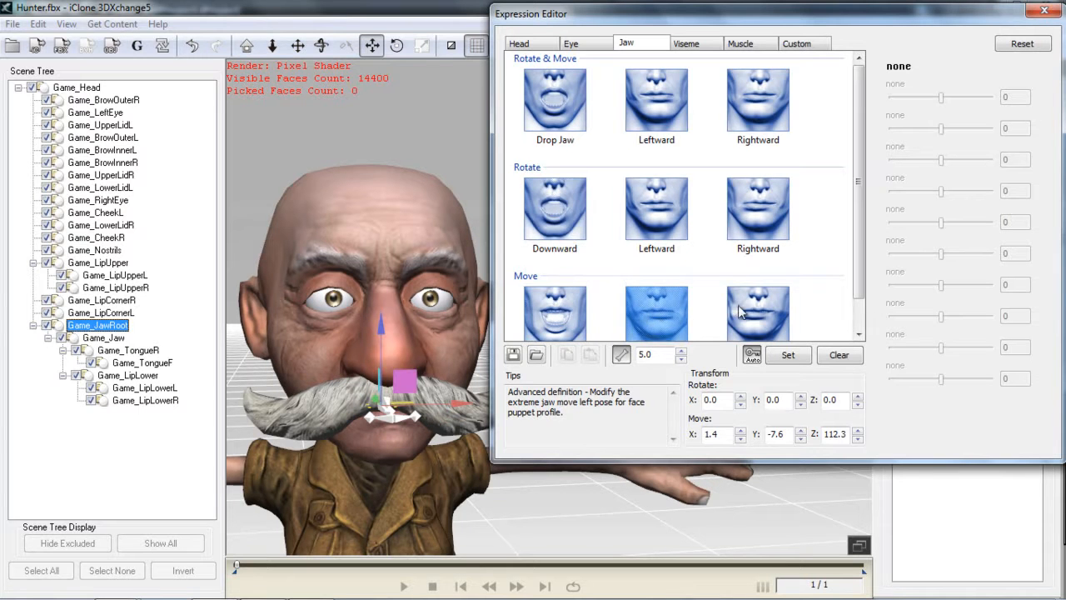
- Preview the jaw's Move Right pose
scroll(750, 311, down, 1)
click(754, 308)
scroll(862, 266, up, 1)
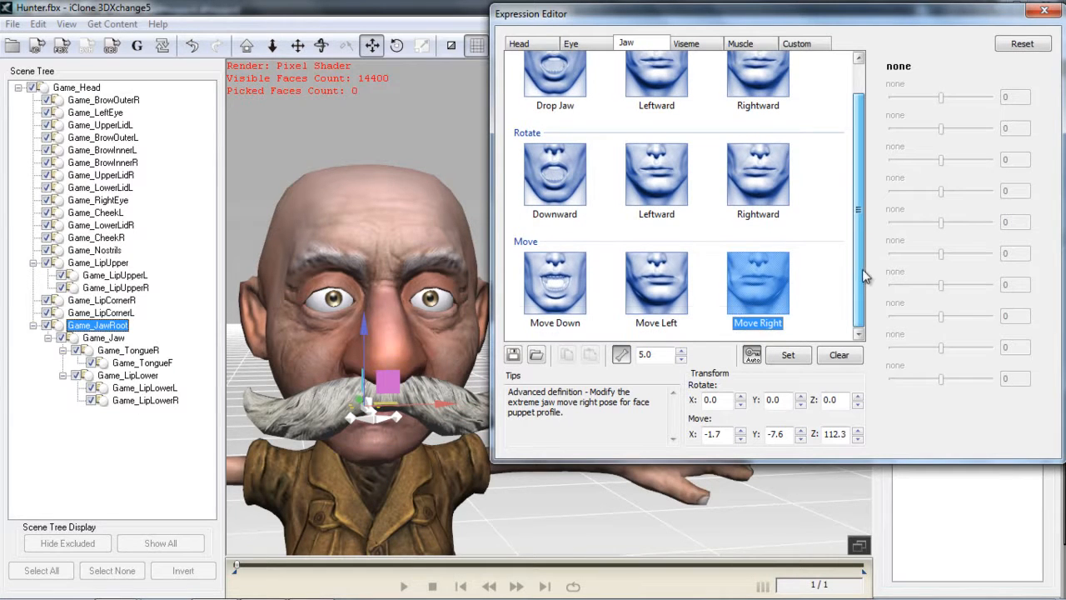
- Start the EE viseme and move the lower lip bone down to open the mouth
click(692, 43)
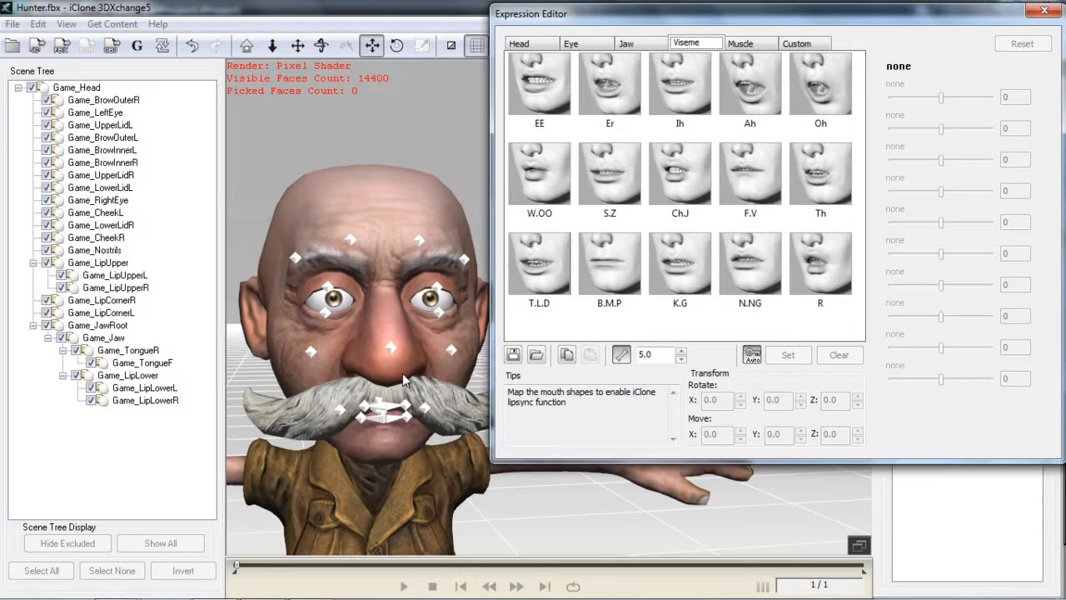
scroll(396, 376, up, 5)
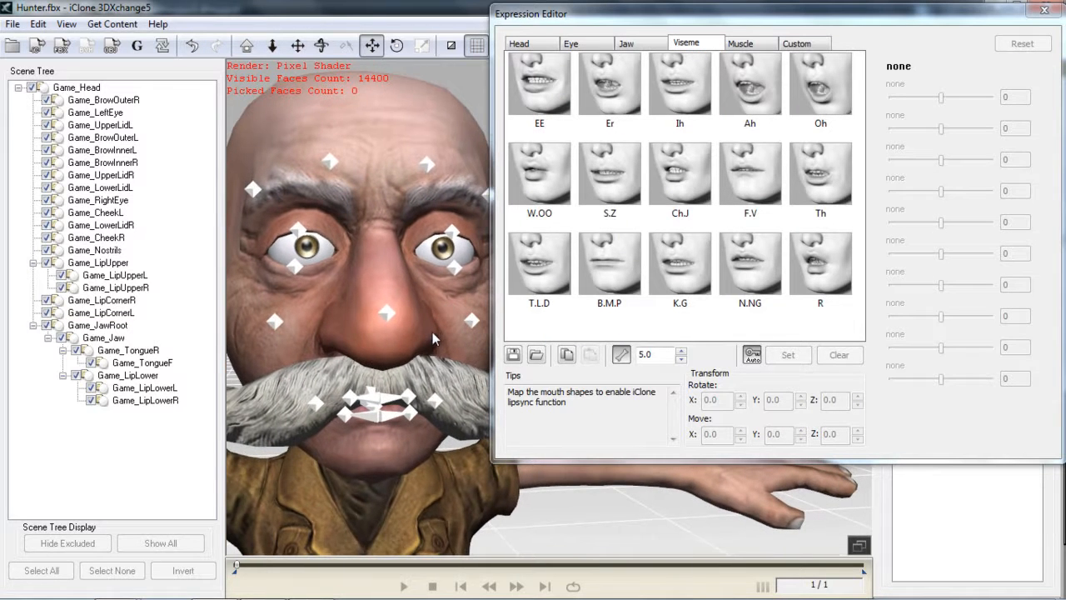
scroll(429, 341, down, 3)
middle_drag(405, 266, 375, 288)
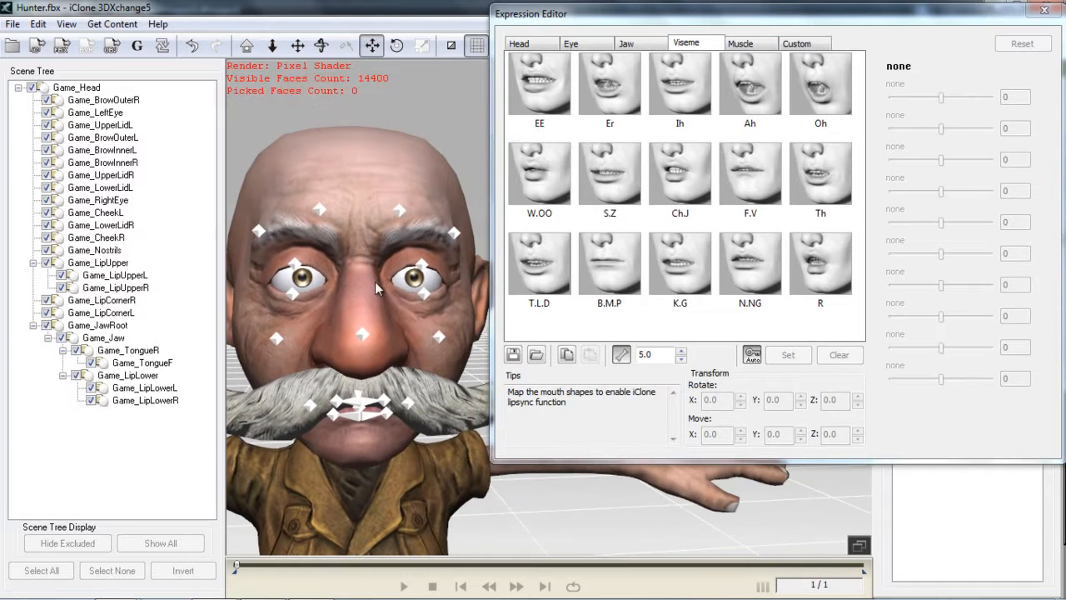
click(555, 89)
click(366, 418)
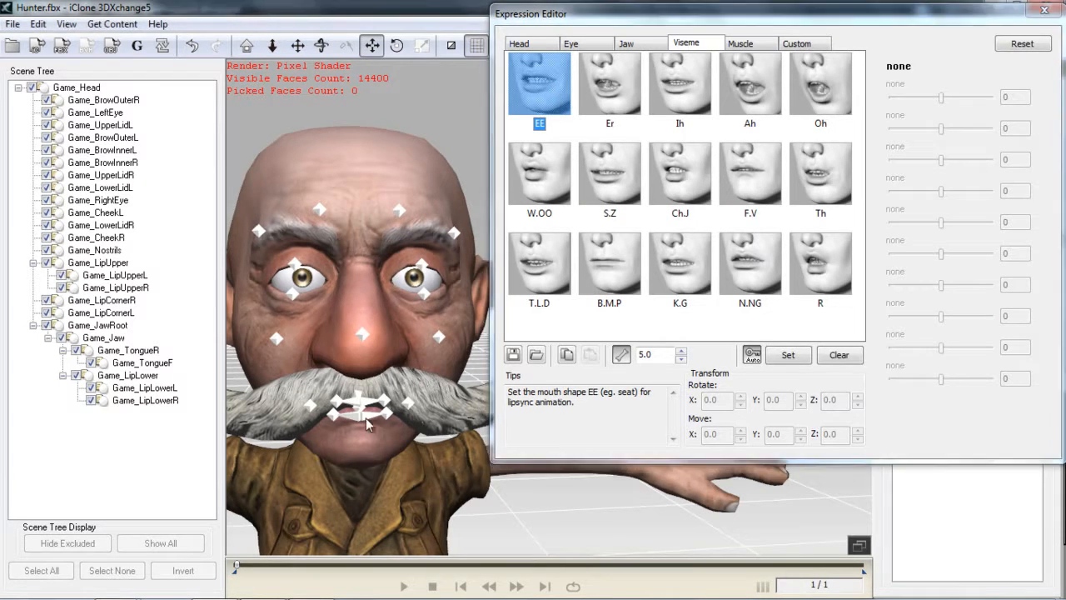
drag(363, 342, 359, 363)
- In the EE viseme, move the left lip corner to about -16.5 on Y and the right lip corner to about -16.2
right_drag(439, 489, 382, 397)
click(374, 392)
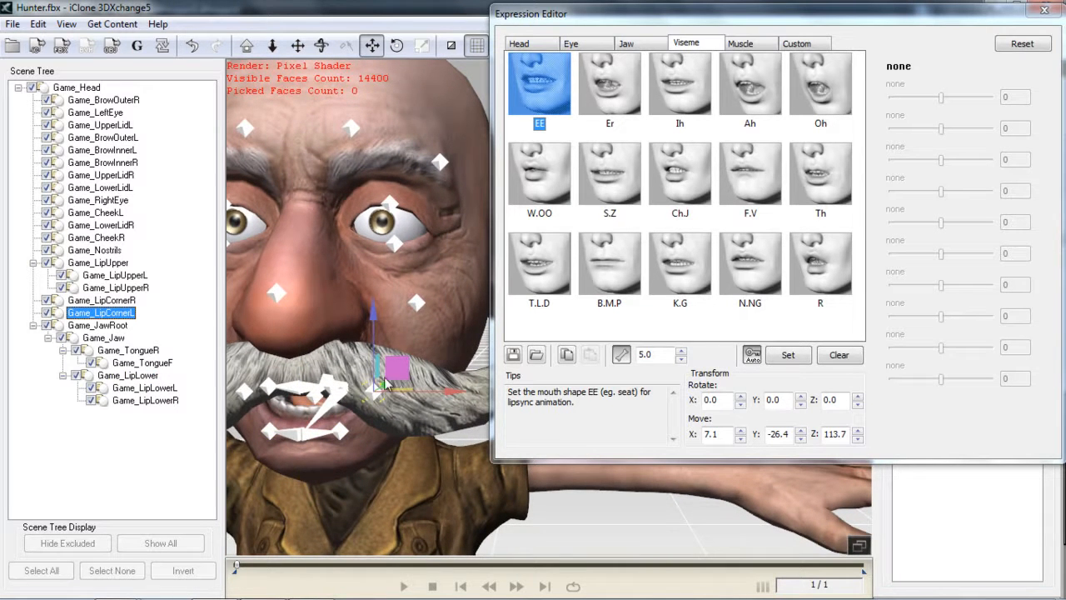
drag(385, 389, 395, 392)
right_drag(360, 457, 416, 451)
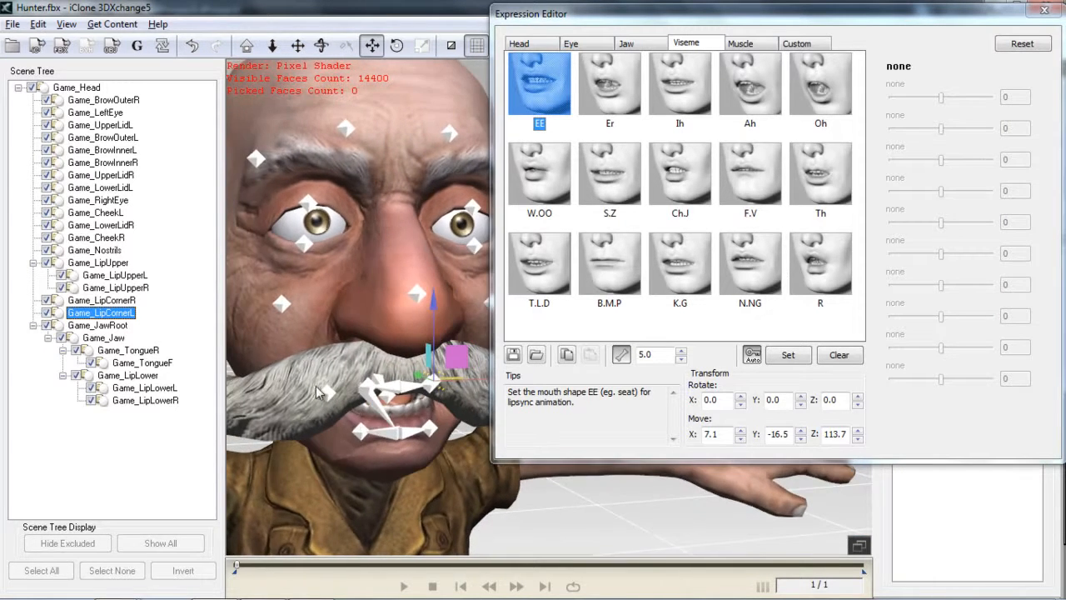
click(329, 398)
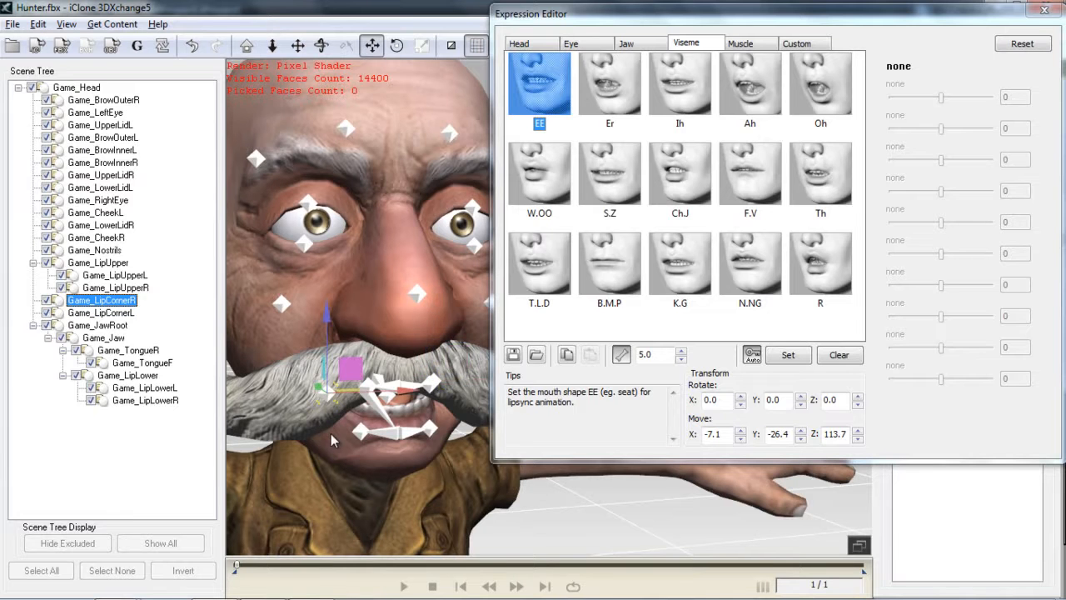
right_drag(332, 434, 371, 431)
drag(341, 391, 319, 378)
right_drag(411, 435, 310, 393)
mouse_move(393, 338)
right_down()
mouse_move(421, 355)
mouse_move(413, 344)
right_up()
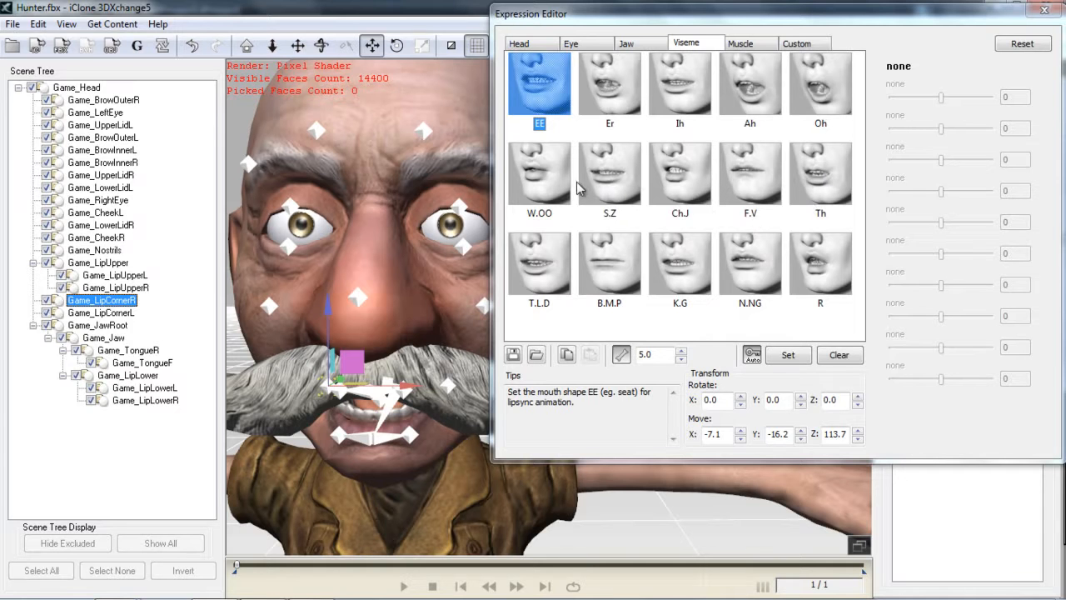
- Start the W.OO viseme by moving the lower lip bone down and the upper lip bone up
click(545, 176)
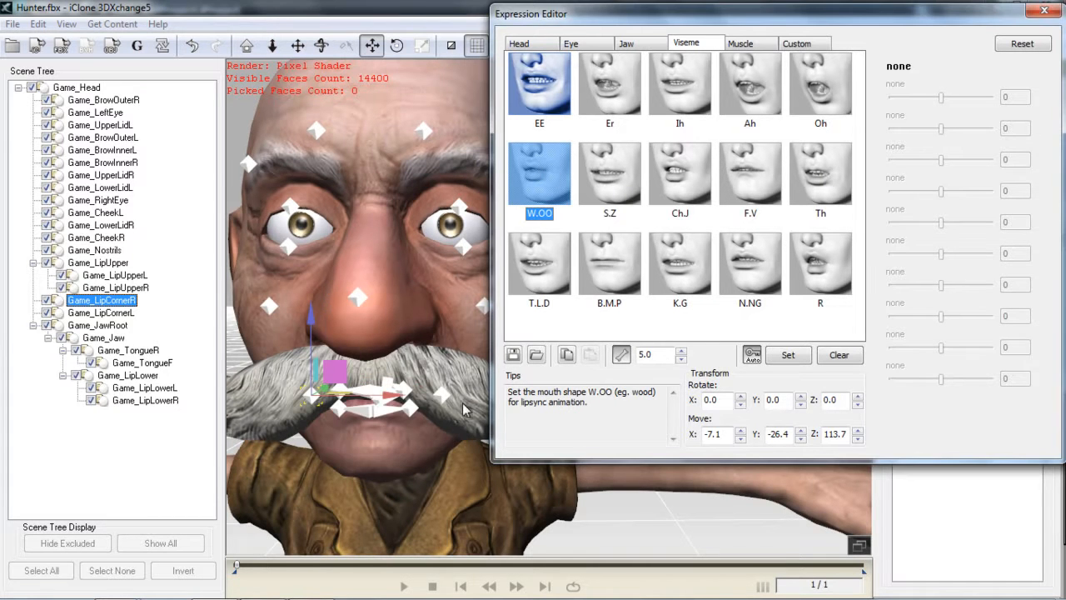
right_drag(469, 445, 424, 437)
middle_drag(425, 437, 427, 411)
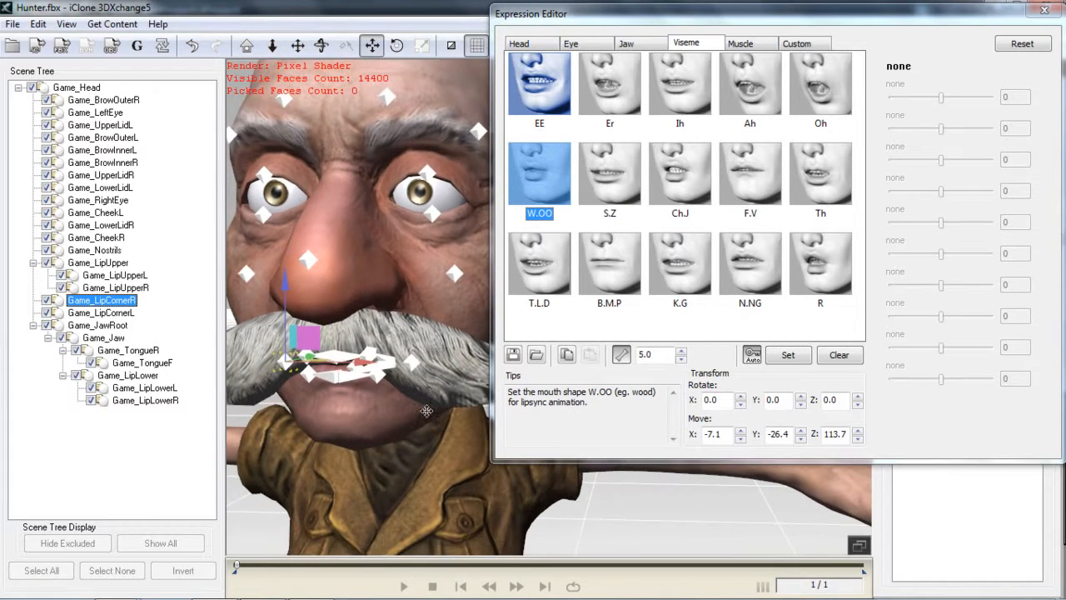
click(341, 381)
drag(340, 320, 333, 353)
click(335, 356)
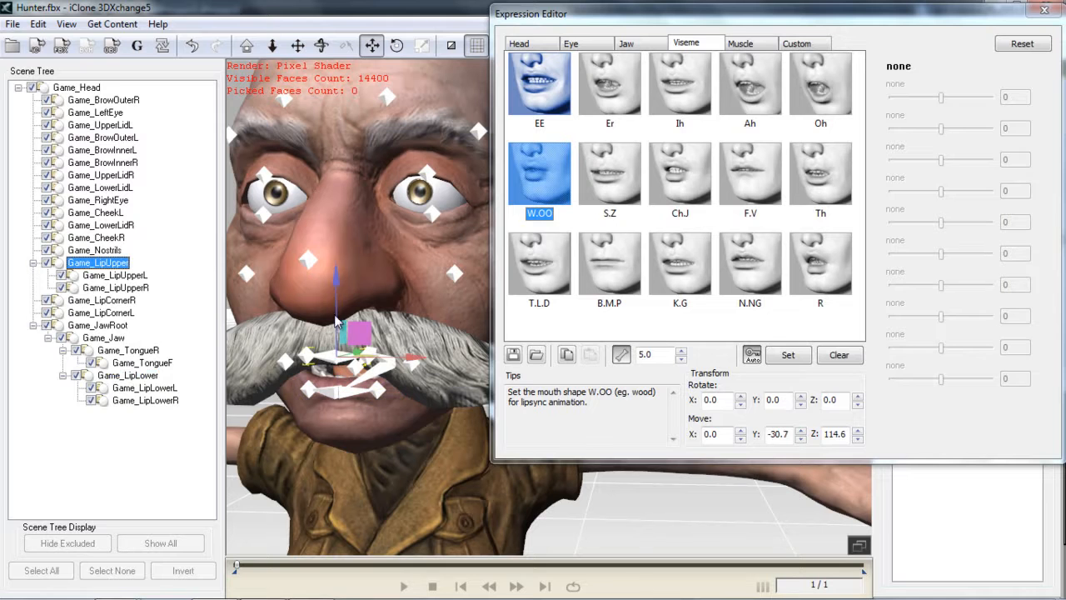
drag(338, 293, 337, 284)
- In the W.OO viseme, move the left lip corner inward toward the mouth's center
right_drag(341, 427, 420, 433)
click(472, 369)
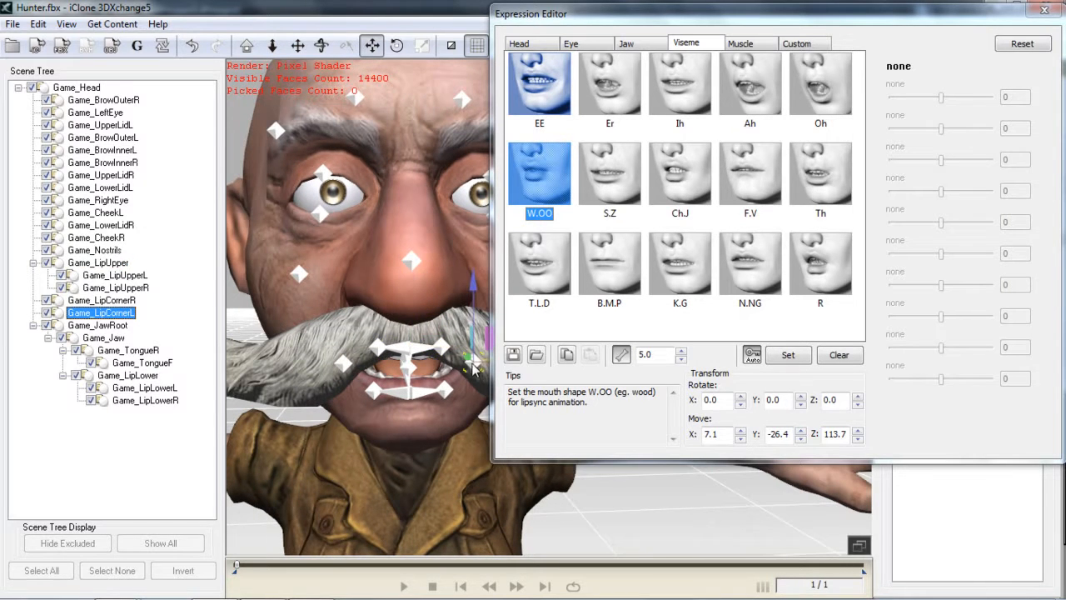
right_drag(449, 437, 468, 388)
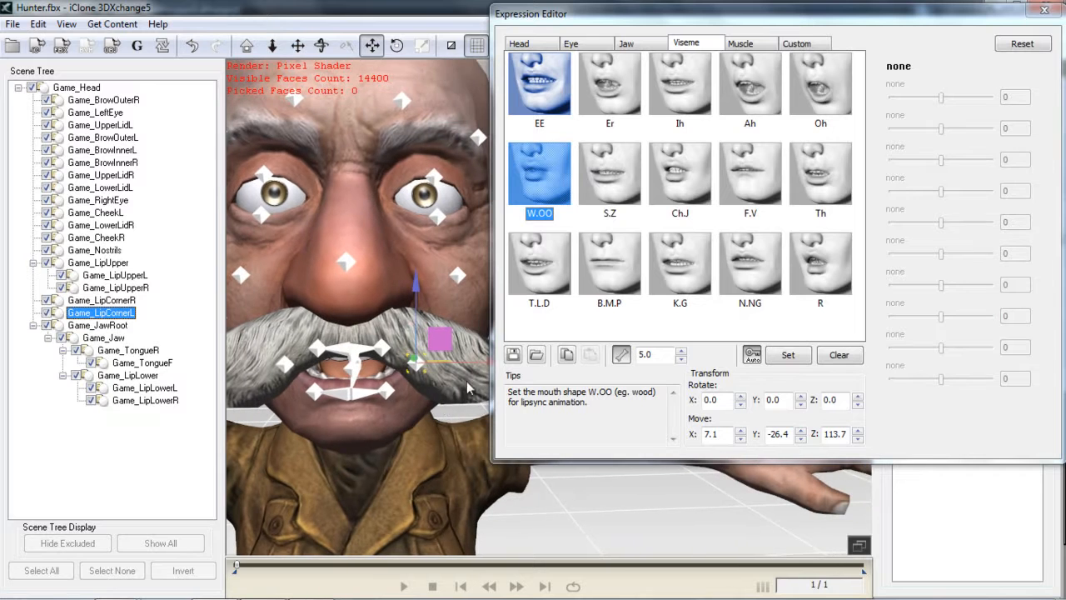
drag(478, 364, 463, 366)
- Narrow the W.OO lower lip by bringing its left and right bones toward the center
click(393, 393)
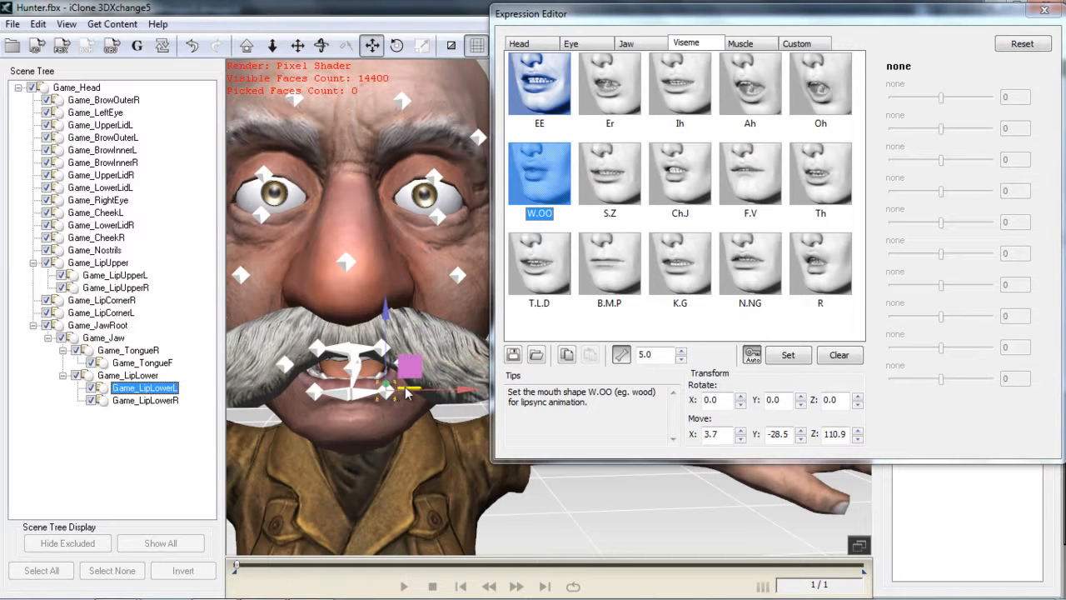
key(e)
drag(446, 371, 311, 364)
key(w)
click(322, 391)
- In the W.OO viseme, move the right lip corner inward to about -6.6 on X
click(286, 364)
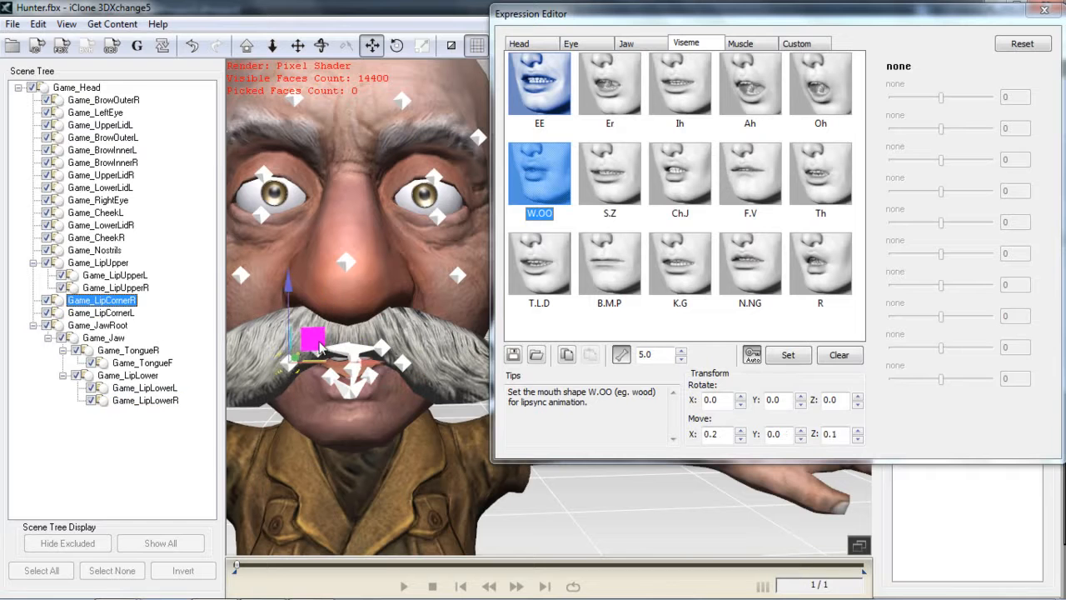
drag(317, 350, 357, 357)
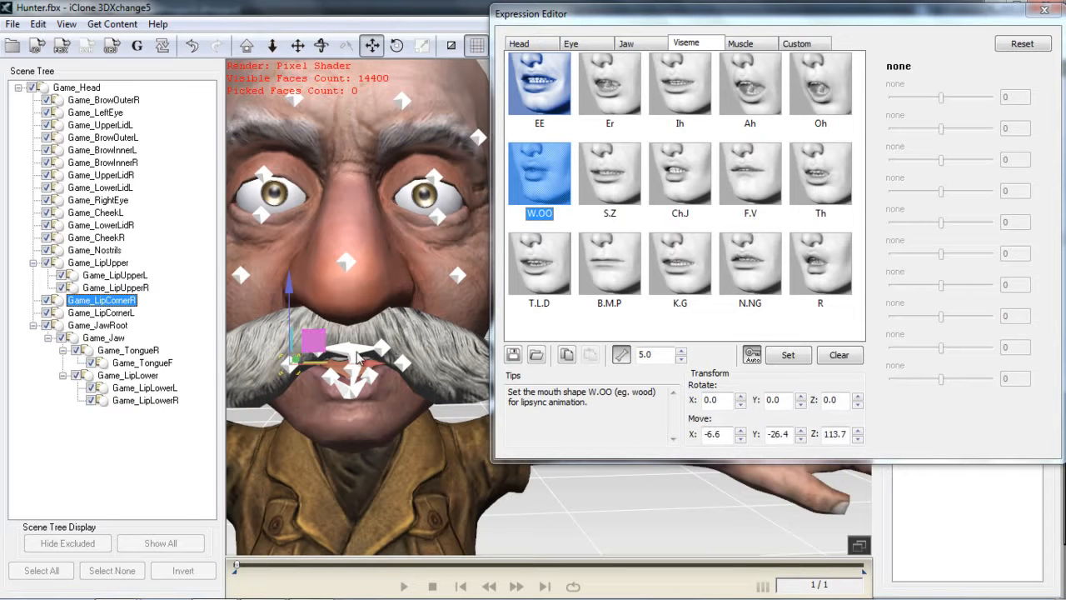
right_drag(438, 433, 401, 418)
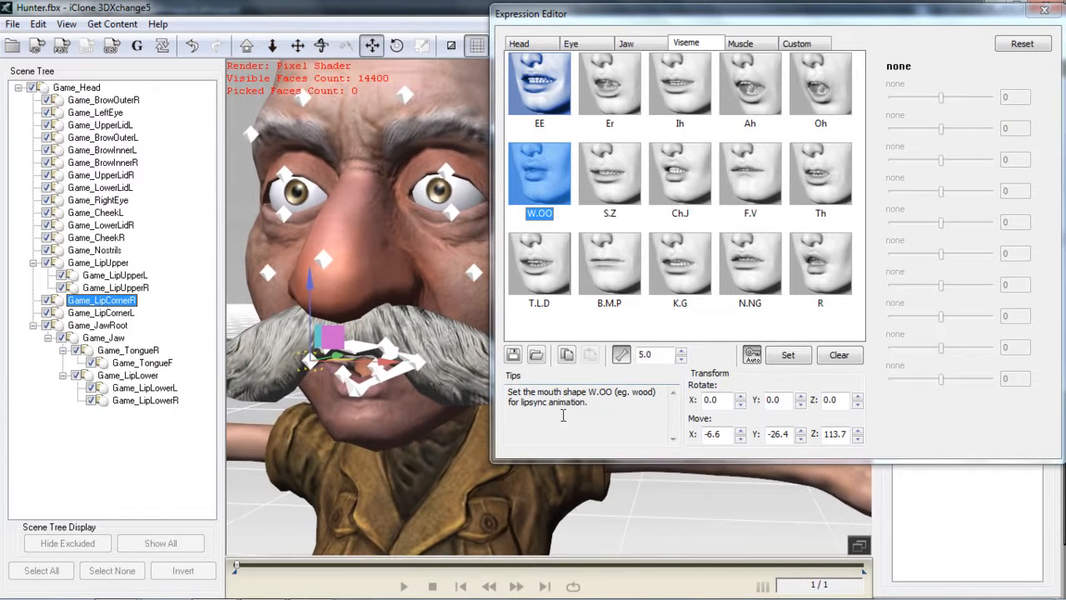
- Shrink the displayed bone size to 1.0 and check the W.OO mouth shape from several angles
click(658, 360)
text(1)
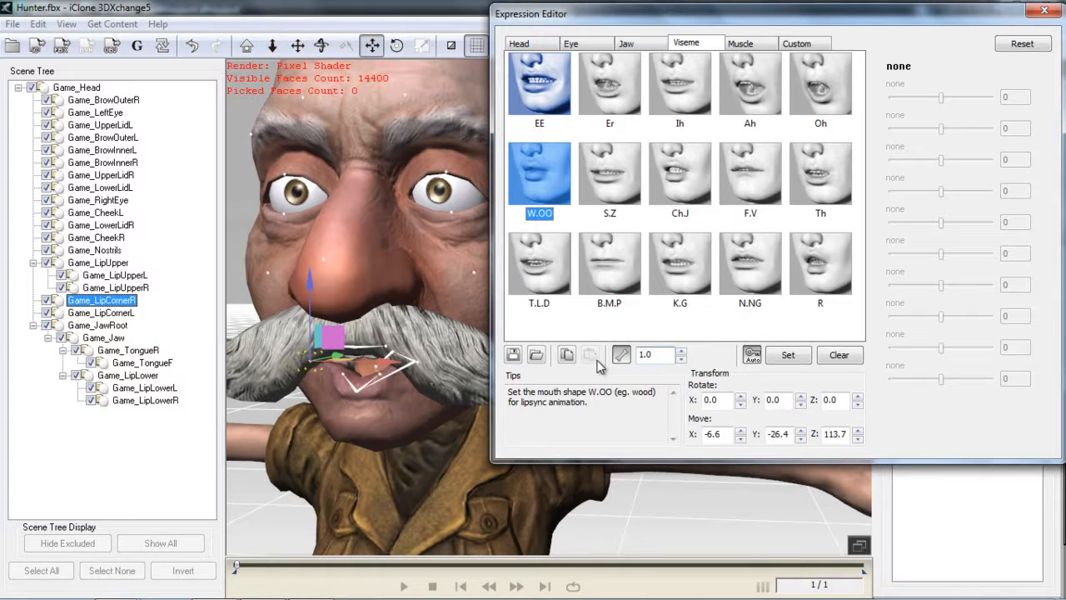
right_drag(432, 425, 426, 433)
middle_drag(444, 255, 409, 288)
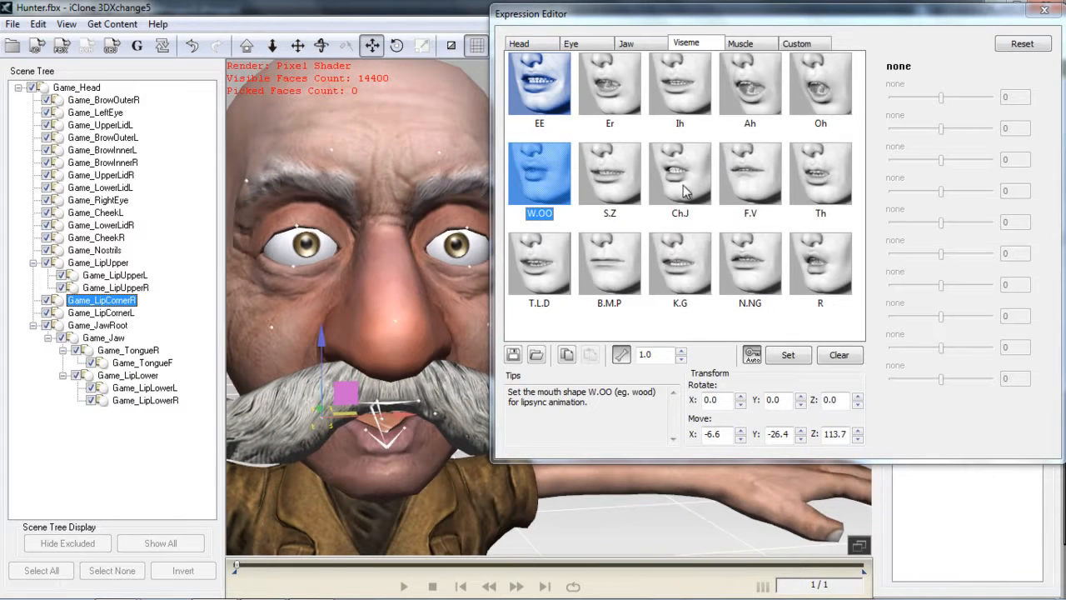
- Bring up the Muscle expressions and set the displayed bone size to 5.0
click(748, 49)
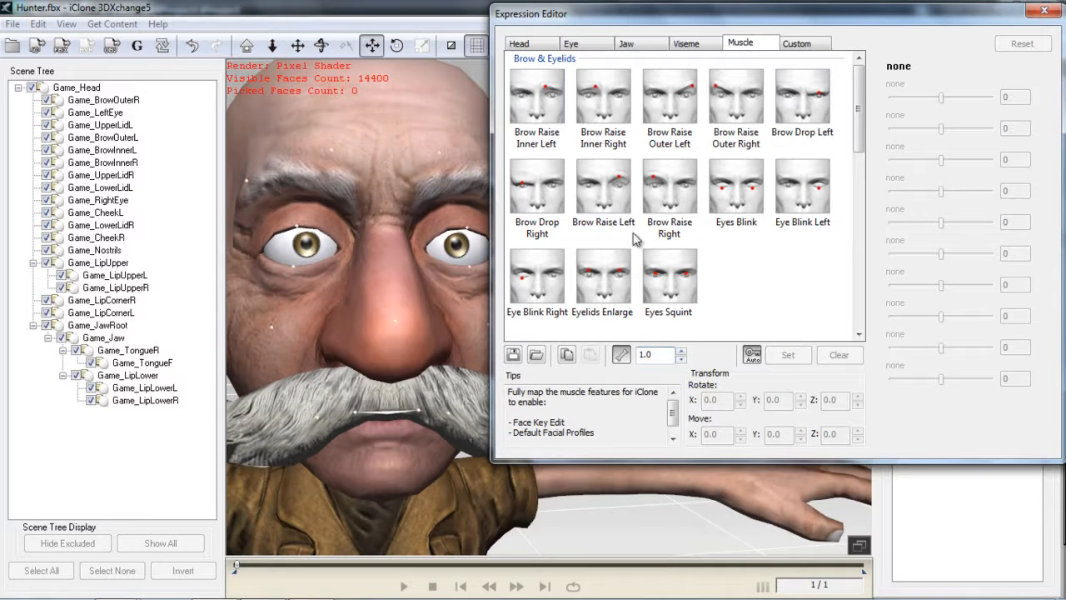
right_drag(450, 296, 368, 294)
scroll(394, 274, down, 3)
scroll(383, 283, down, 1)
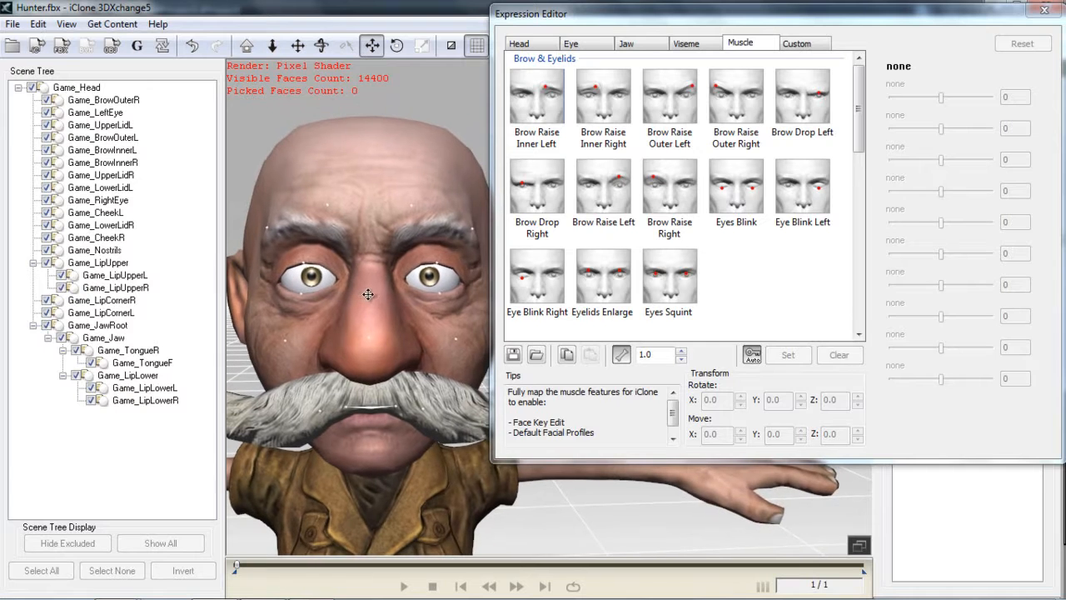
click(547, 115)
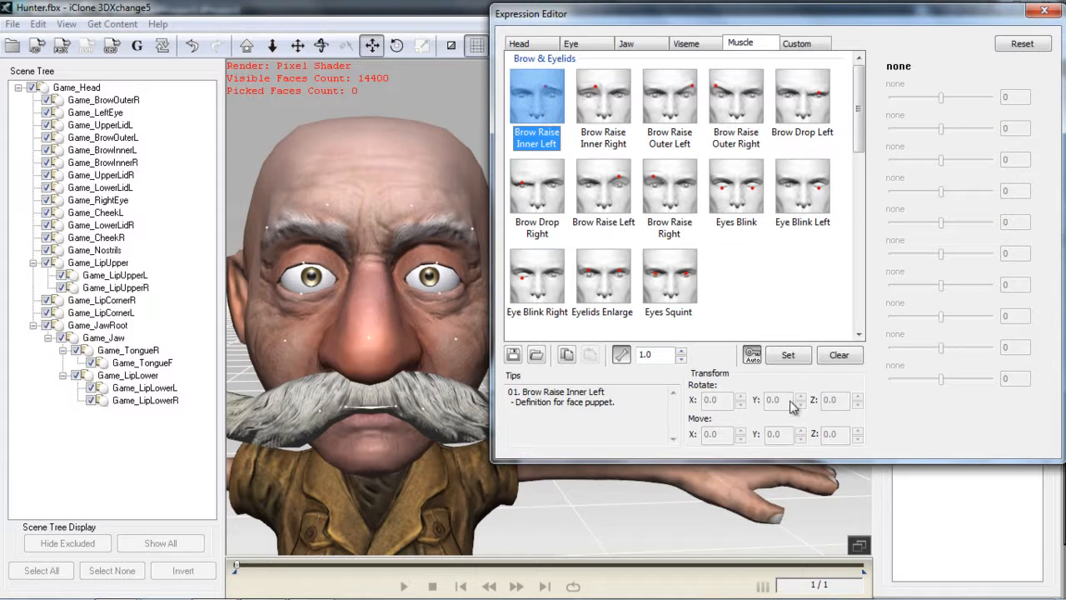
drag(666, 355, 588, 354)
text(5)
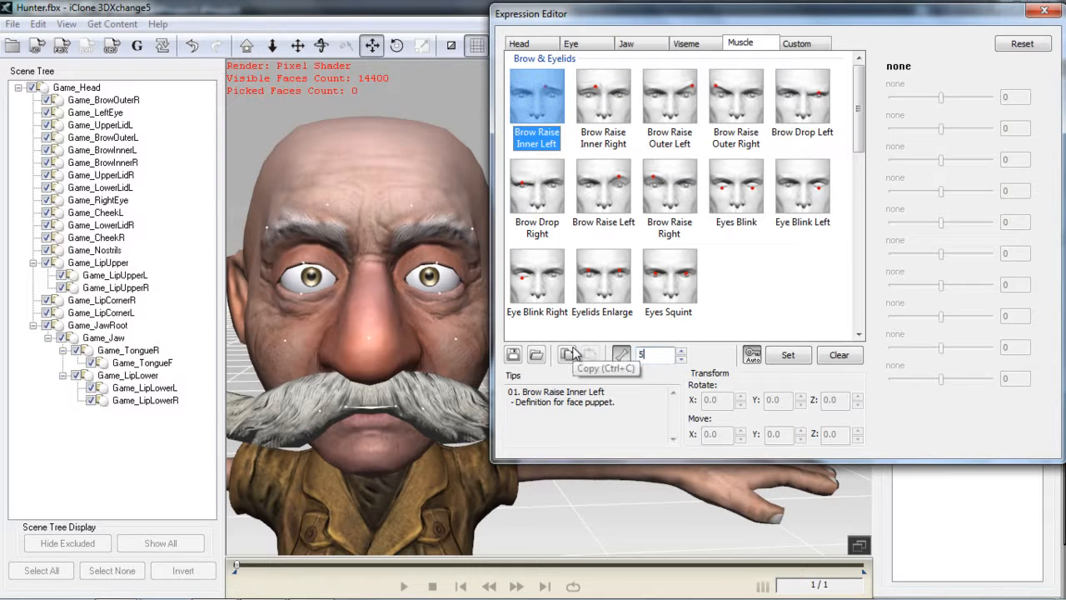
- Define the Brow Raise Inner Left and Brow Raise Inner Right poses by moving the matching inner brow bone up in each
click(603, 96)
click(549, 101)
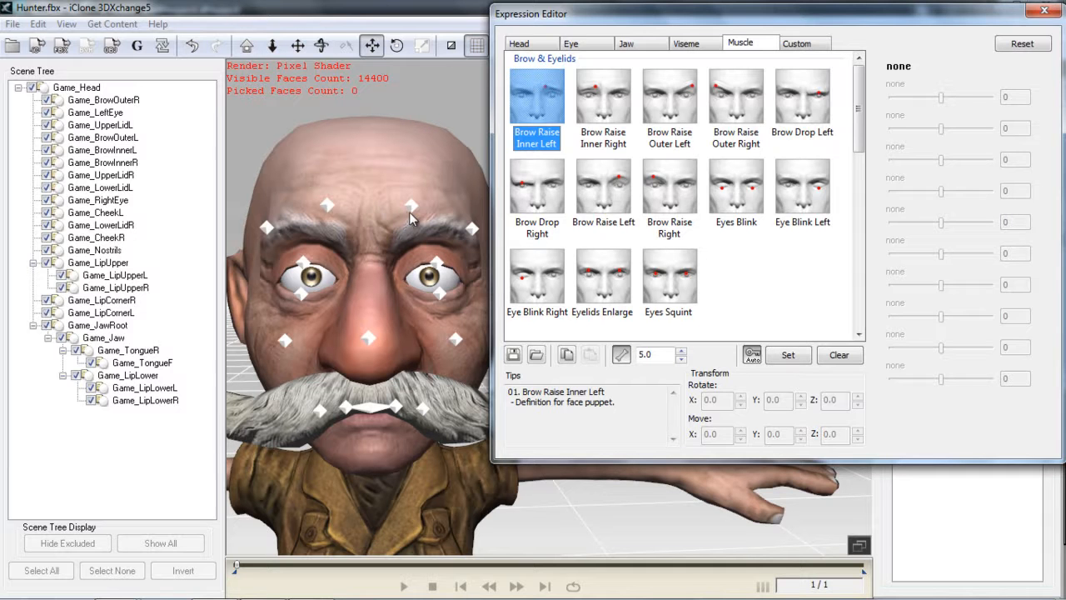
click(411, 206)
drag(410, 120, 409, 111)
click(608, 108)
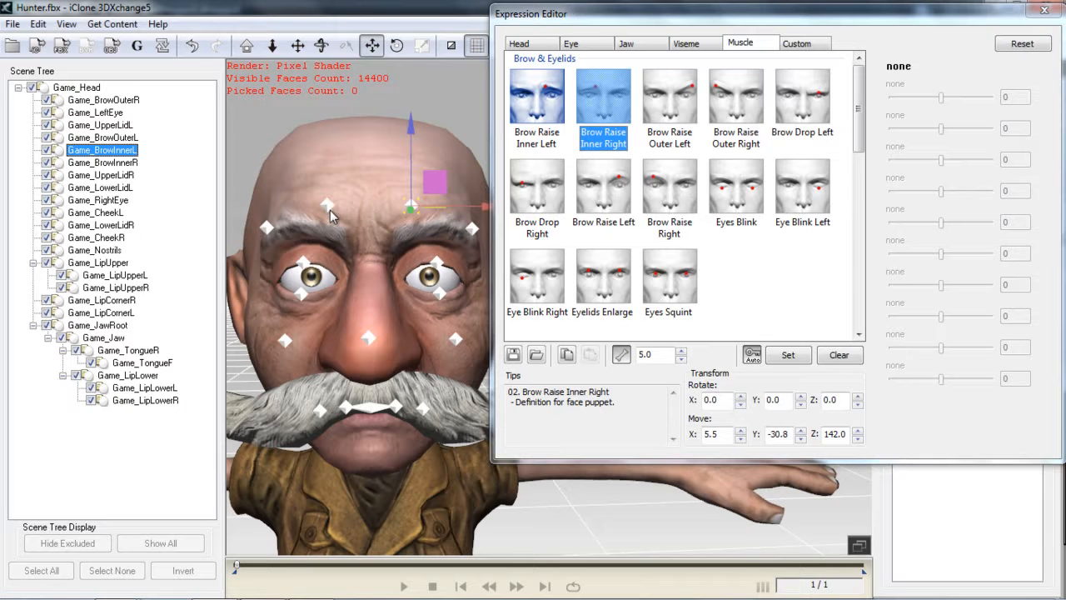
click(328, 206)
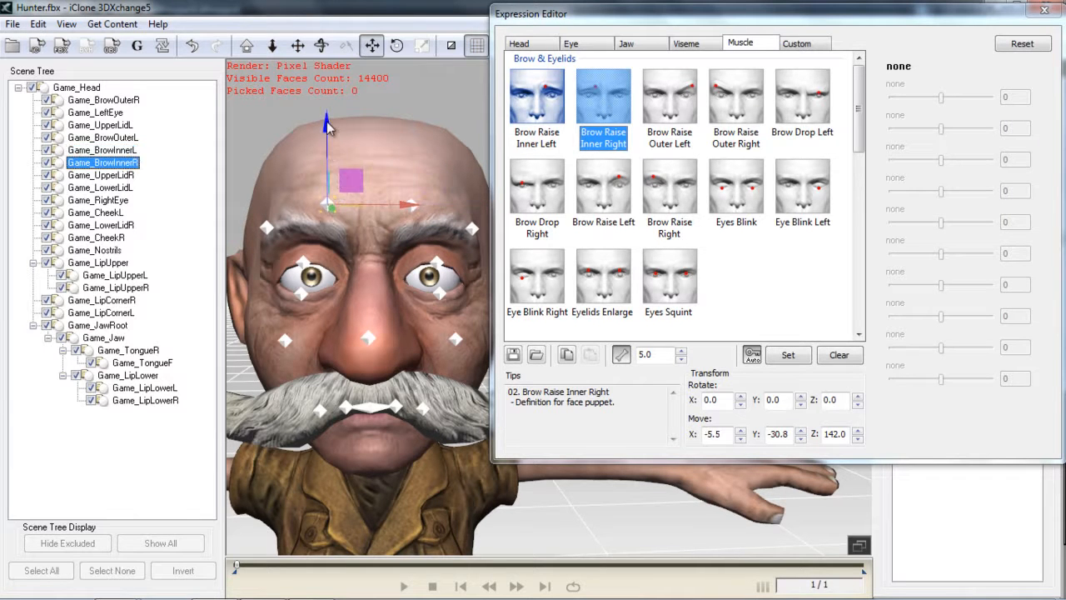
drag(327, 120, 324, 102)
- Define Brow Raise Outer Left and Outer Right by moving the matching outer brow bone up, the right one to about 142.8 on Z
click(669, 111)
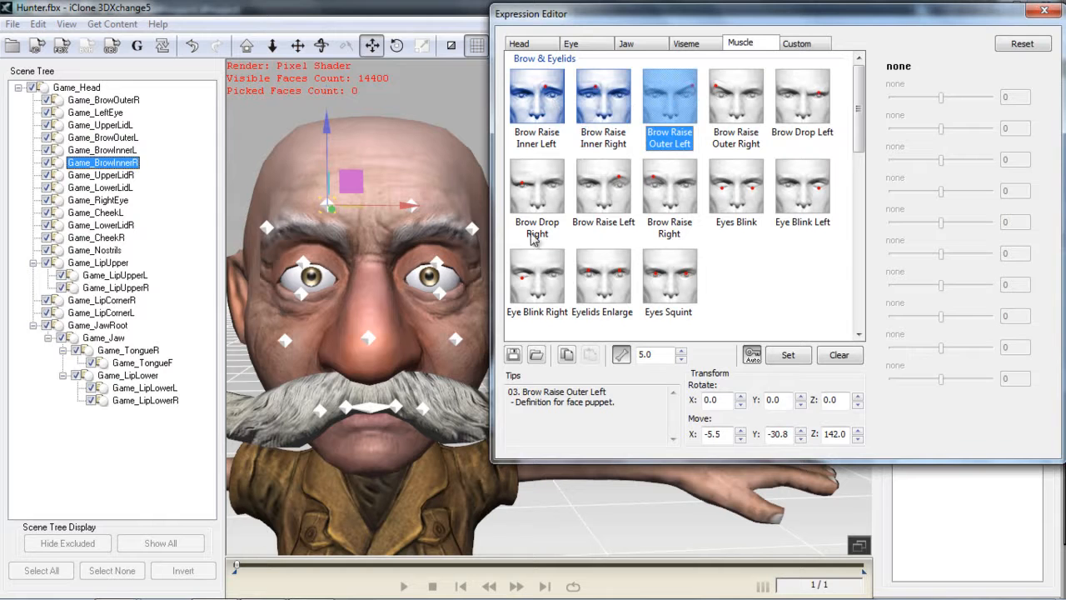
click(473, 227)
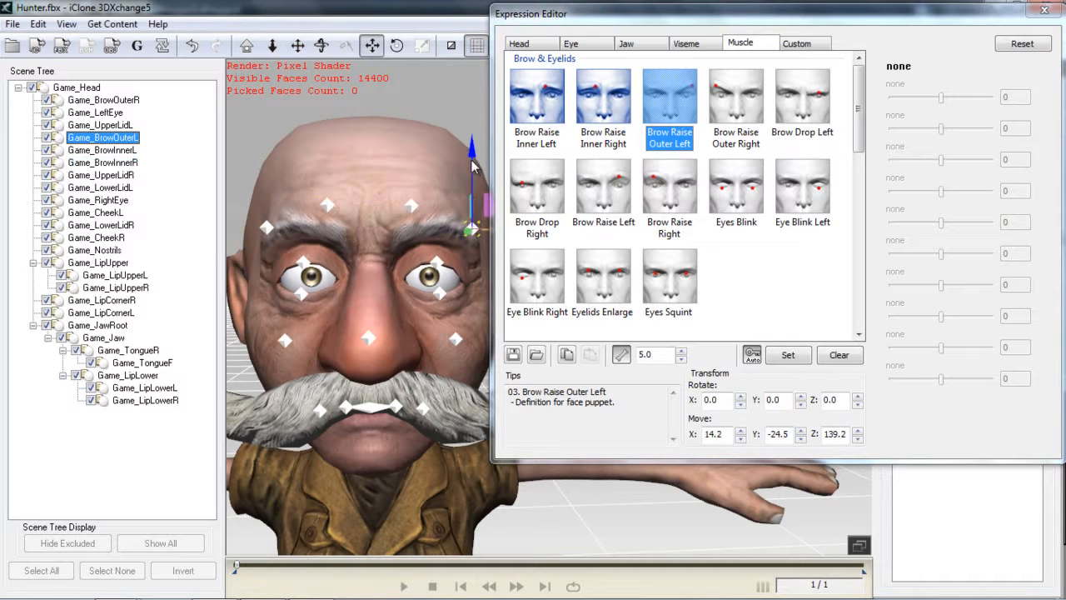
drag(474, 164, 477, 131)
click(734, 132)
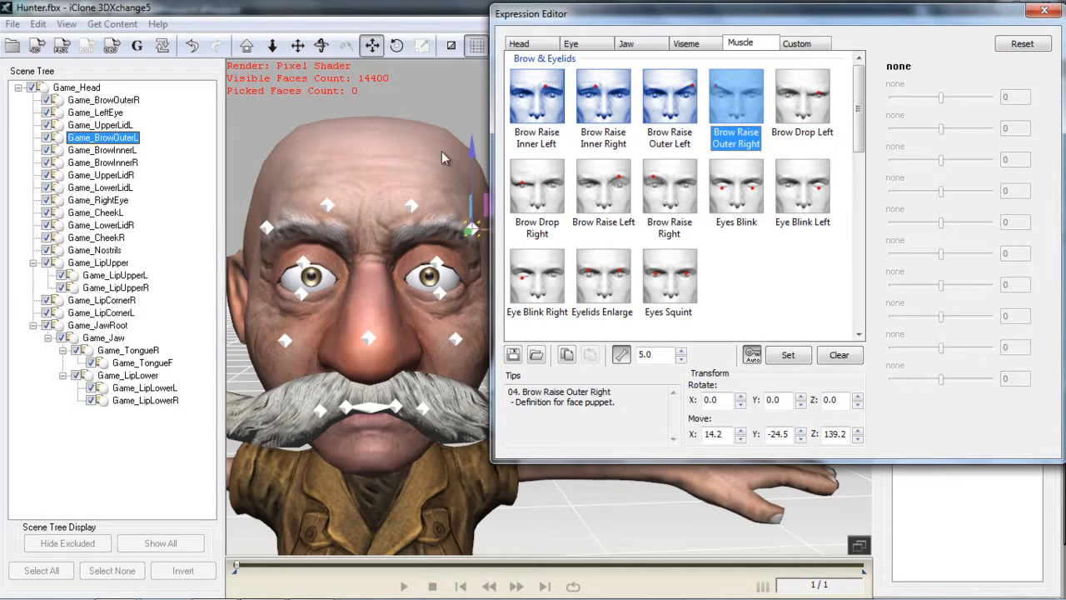
click(265, 227)
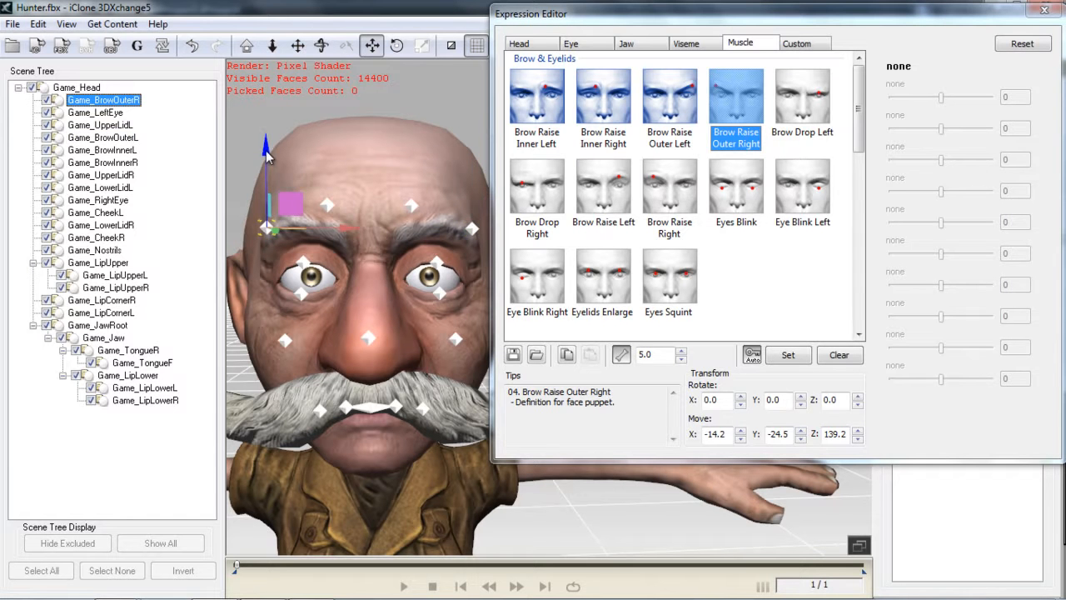
drag(267, 162, 266, 123)
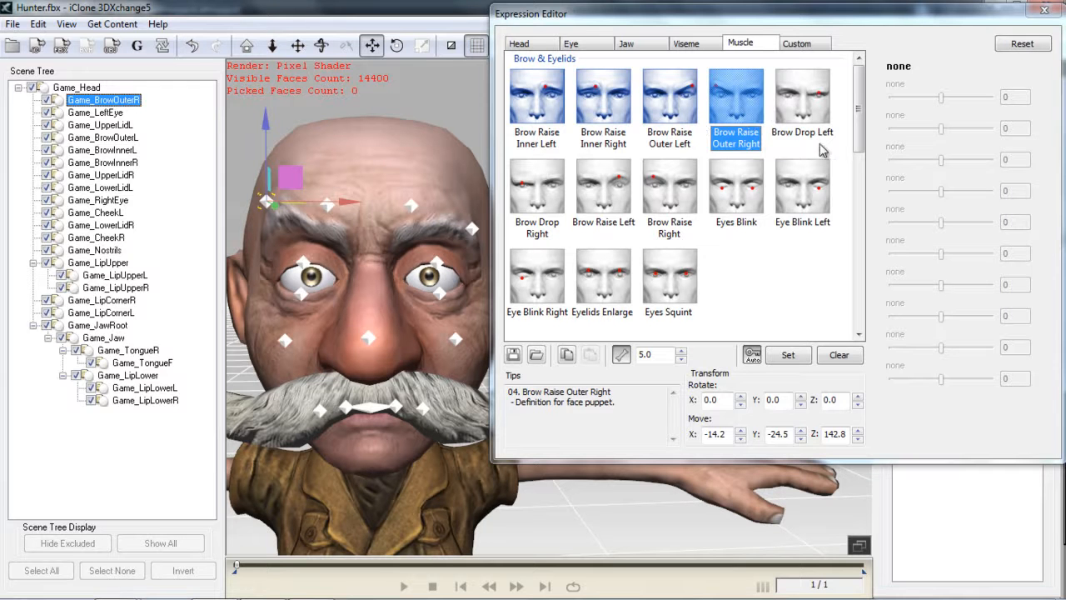
- Begin the Upward pose of Custom Group 1 by lowering both inner brow bones, the left one to about 138.3 on Z
click(803, 47)
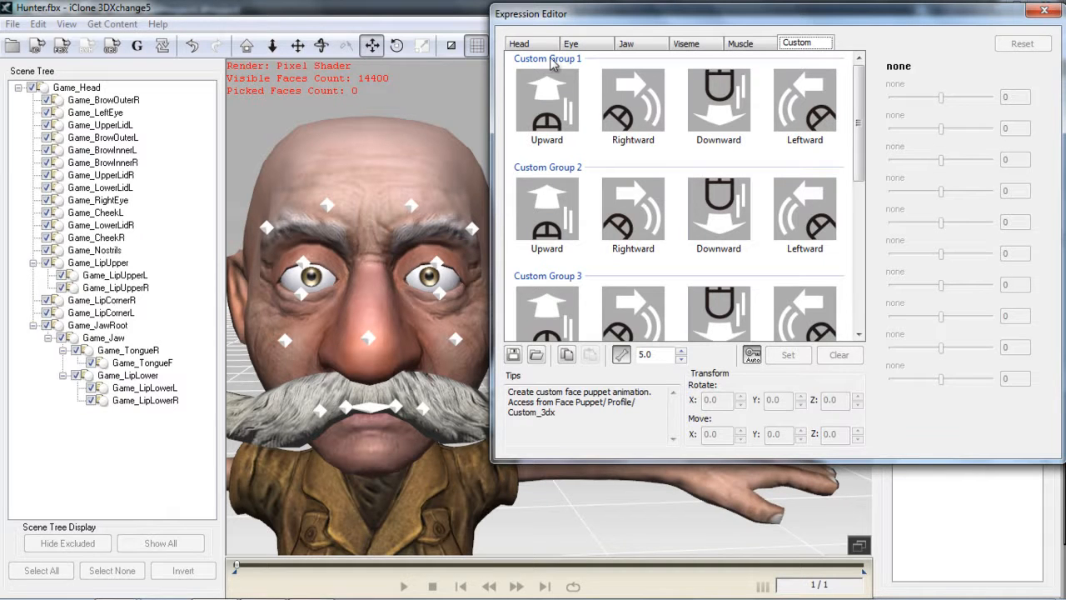
drag(861, 137, 859, 100)
click(547, 119)
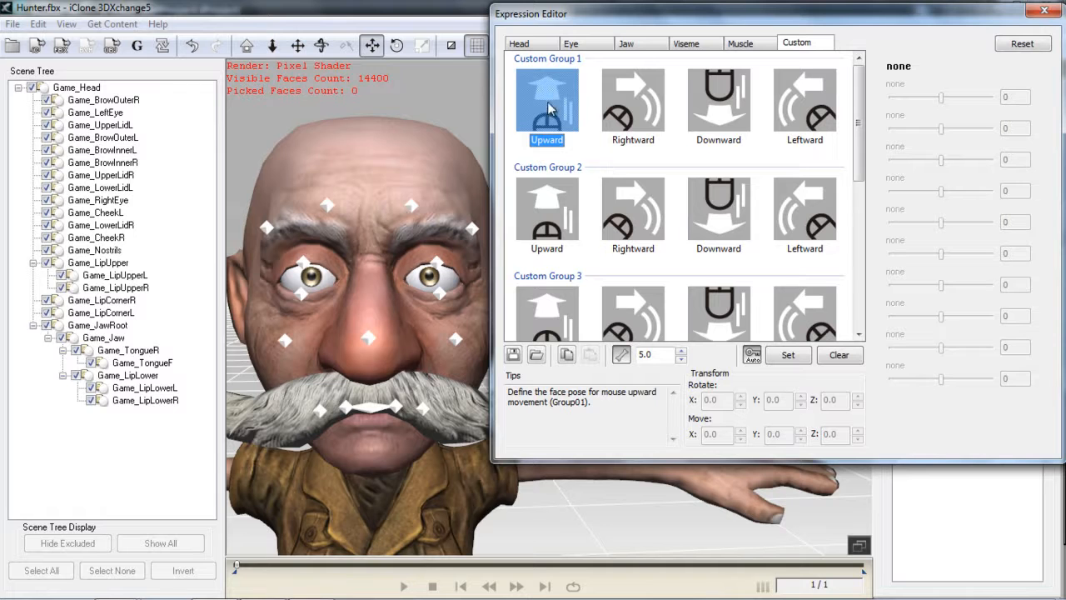
click(411, 204)
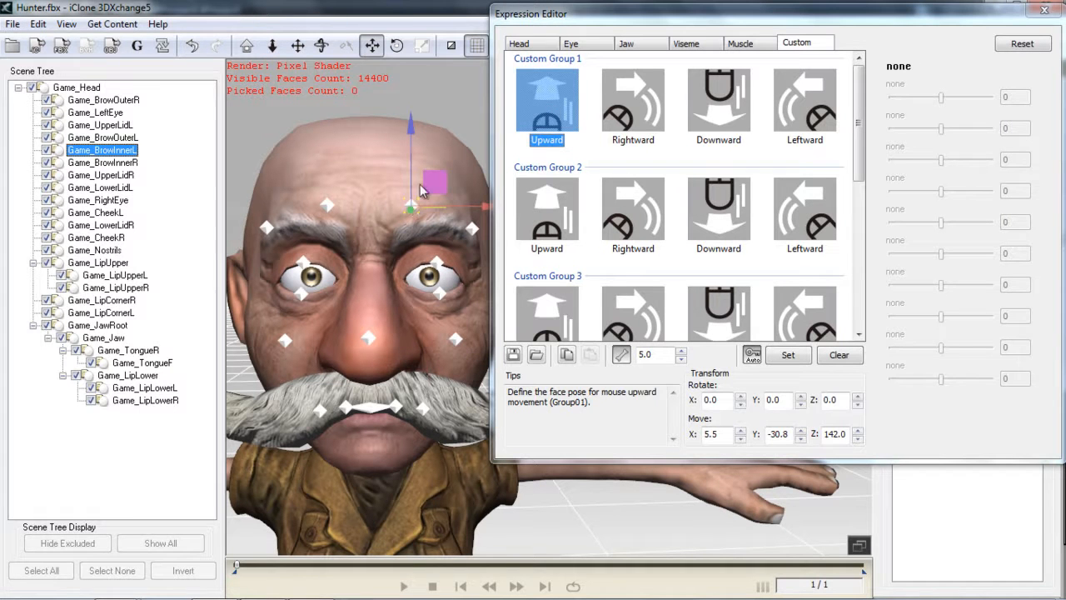
drag(436, 181, 436, 208)
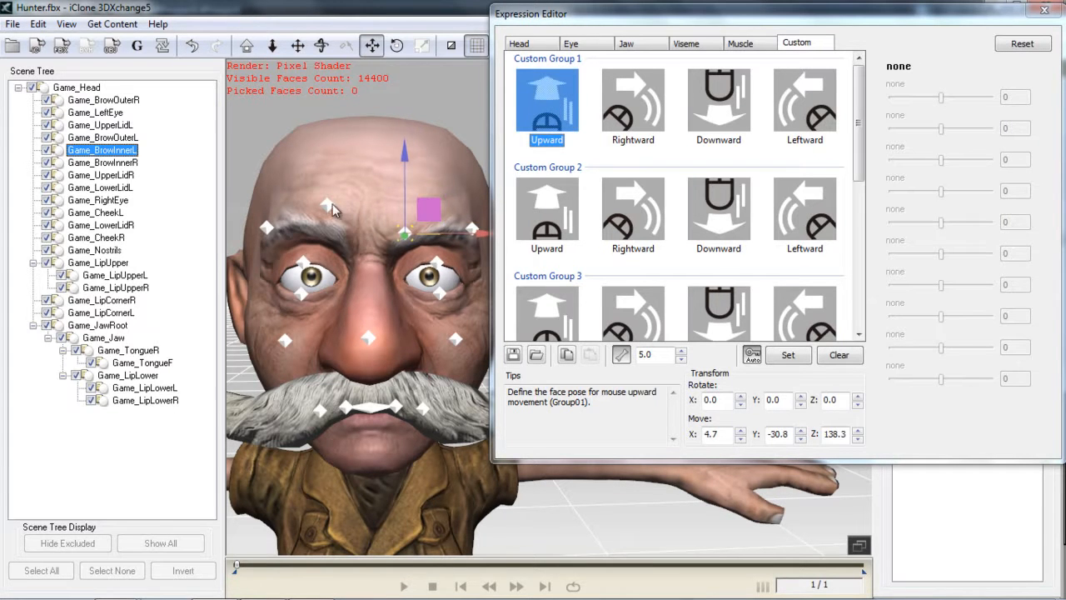
click(327, 204)
drag(356, 181, 356, 208)
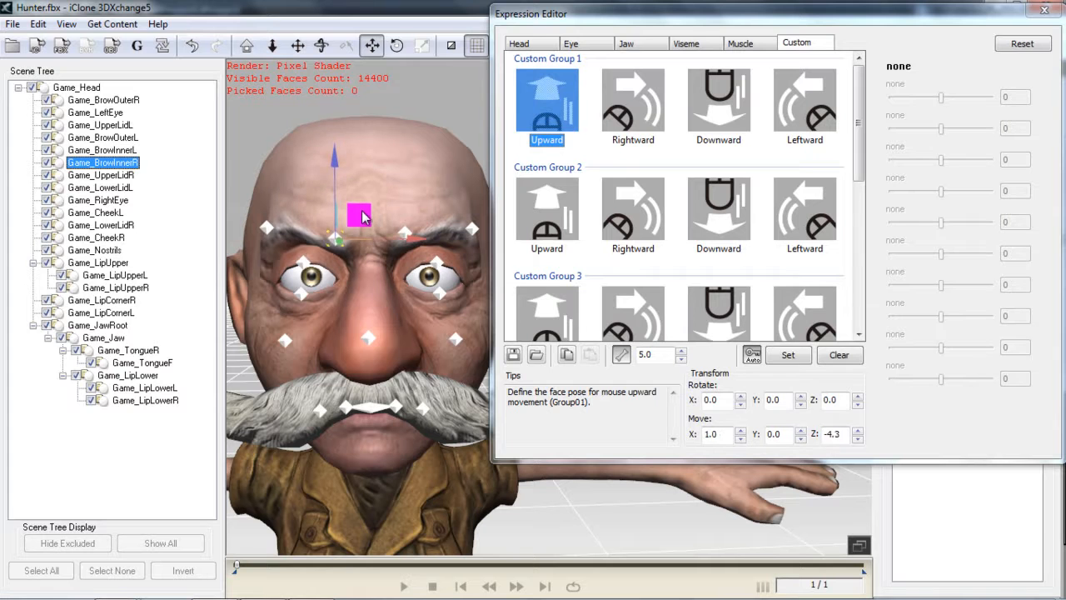
- In the Upward pose, lower both upper eyelid bones and move the nostrils bone down about 1.9 on Z
click(309, 265)
drag(308, 267, 309, 284)
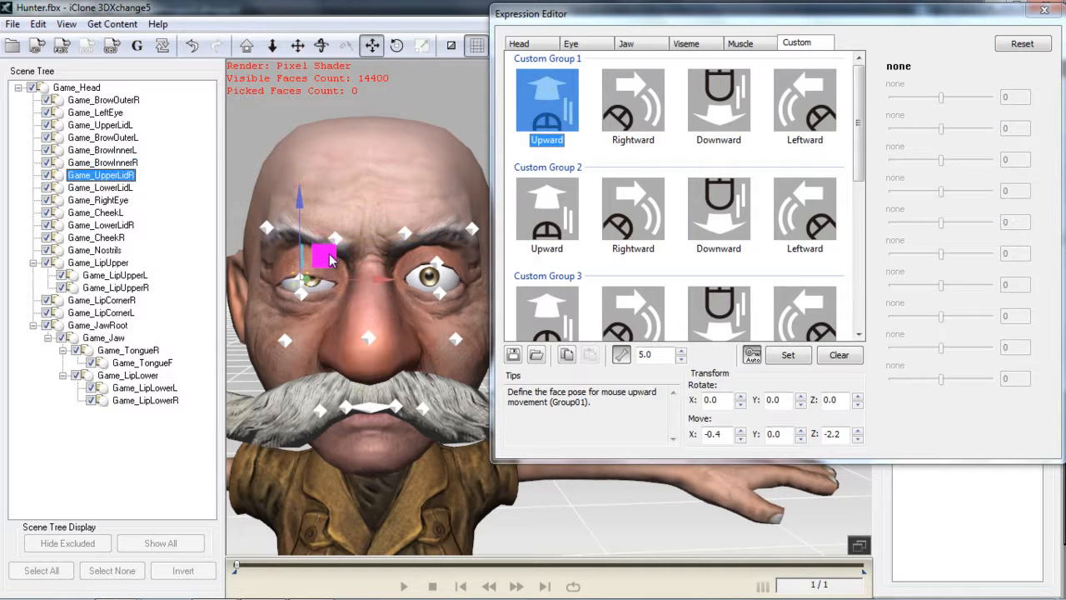
click(436, 265)
drag(436, 266, 390, 338)
click(369, 340)
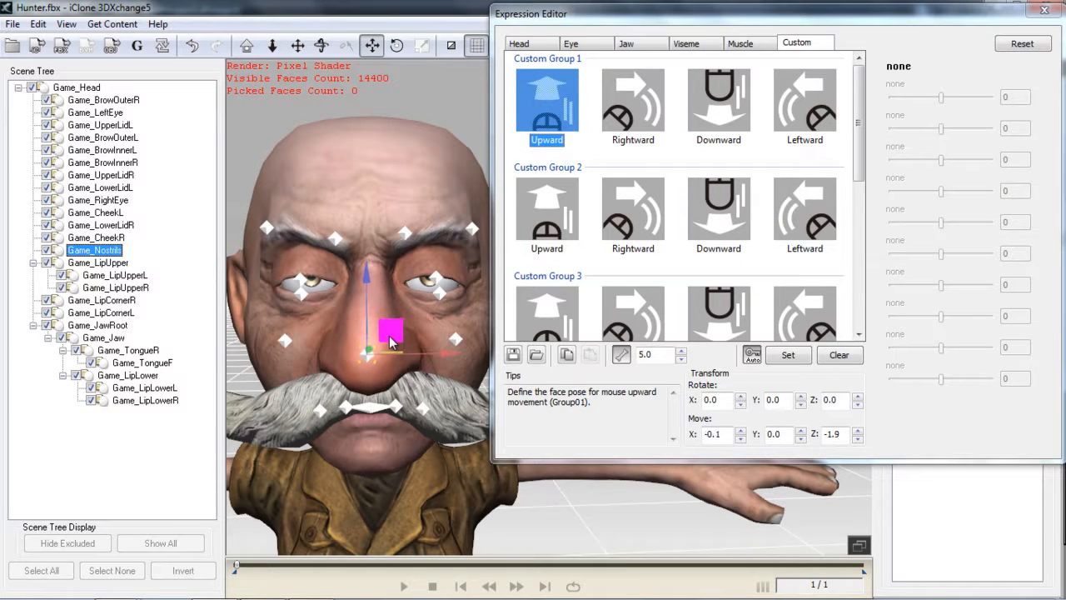
- Finish the Upward pose by pulling both lip corners down and inward to about Z 110, leaving the upper lip bone selected
click(423, 412)
mouse_move(434, 400)
mouse_down()
mouse_move(443, 383)
mouse_move(424, 412)
mouse_up()
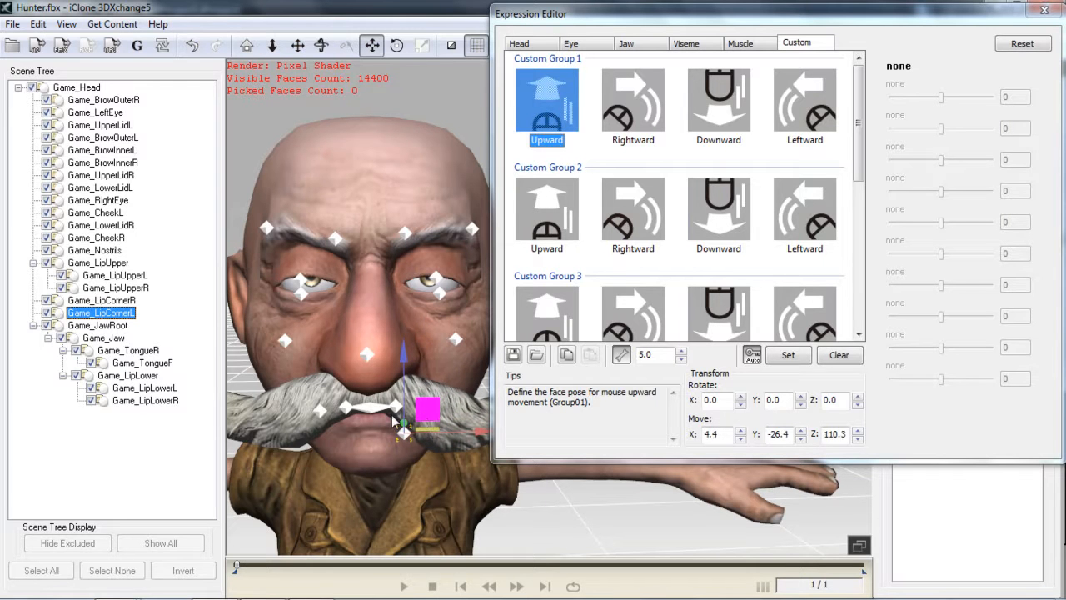
click(323, 413)
drag(339, 398, 350, 418)
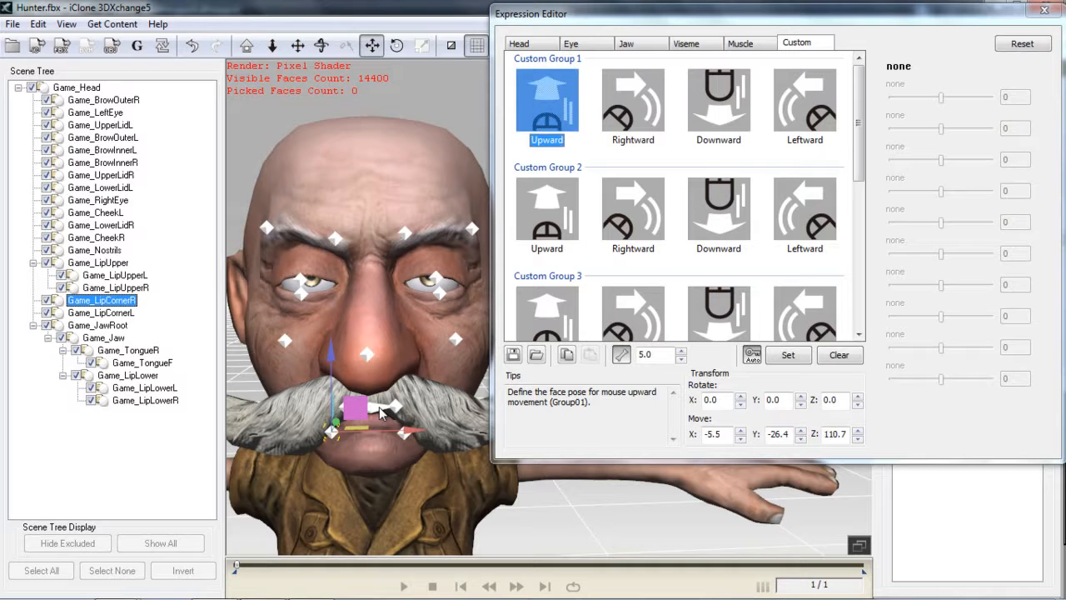
click(379, 408)
drag(372, 333, 370, 333)
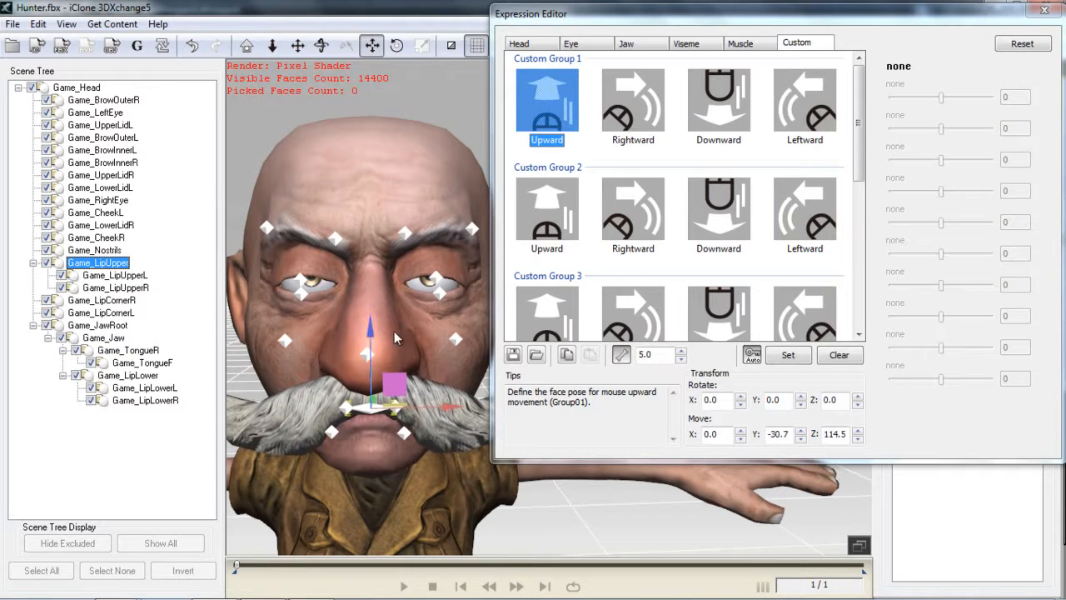
- Begin the Rightward pose of Custom Group 1 by raising both upper eyelid bones, the right one about 1.5 on Z
click(625, 116)
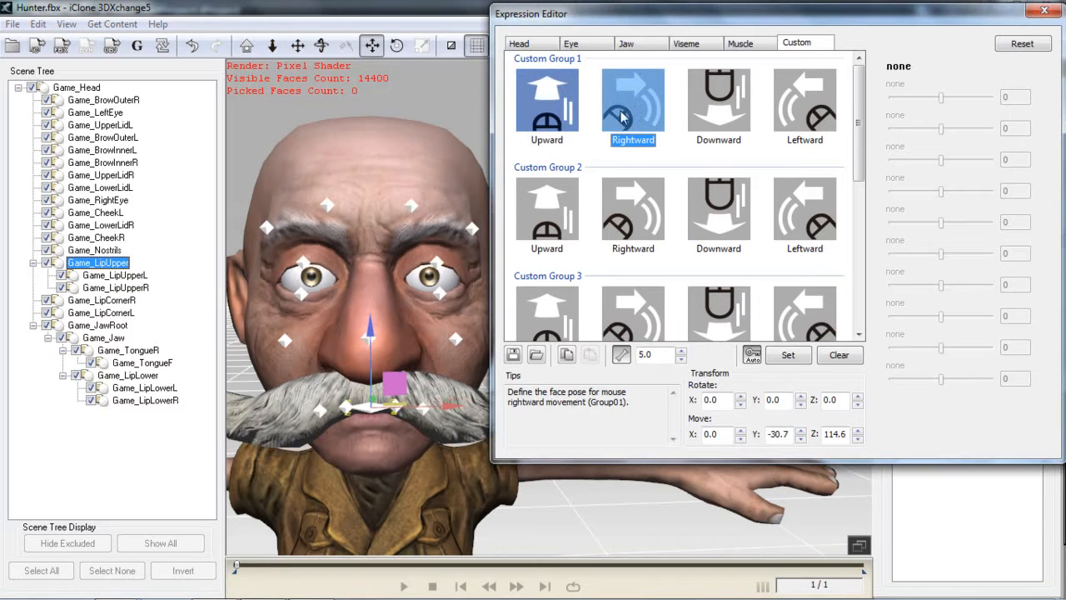
click(436, 266)
drag(458, 241, 459, 223)
click(306, 266)
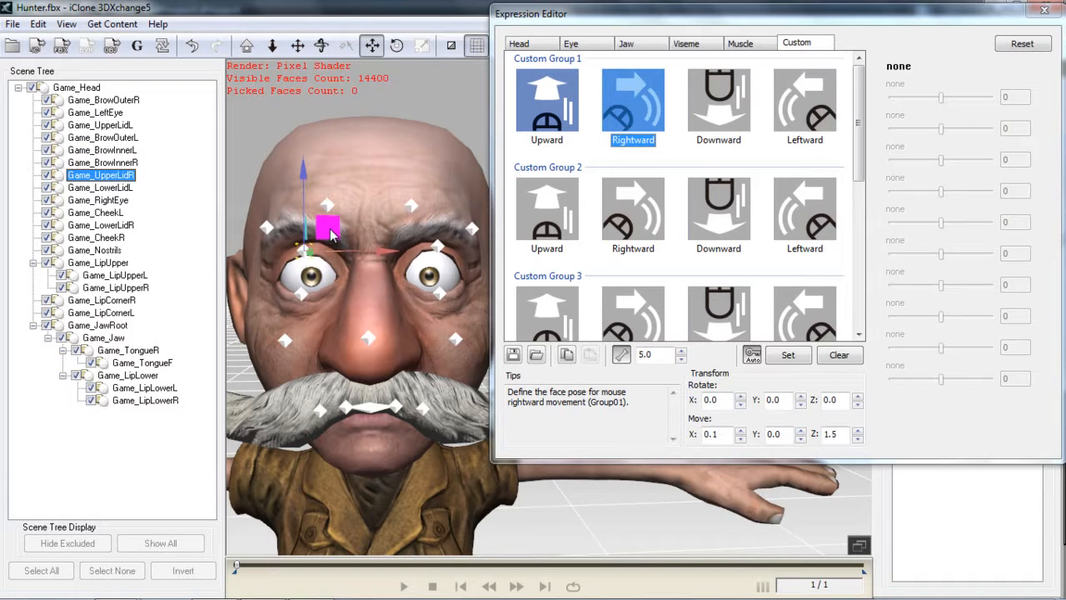
- In the Rightward pose, raise the left lip corner about 8.2 and the right lip corner about 7.1 on Z
click(422, 408)
drag(448, 386, 448, 329)
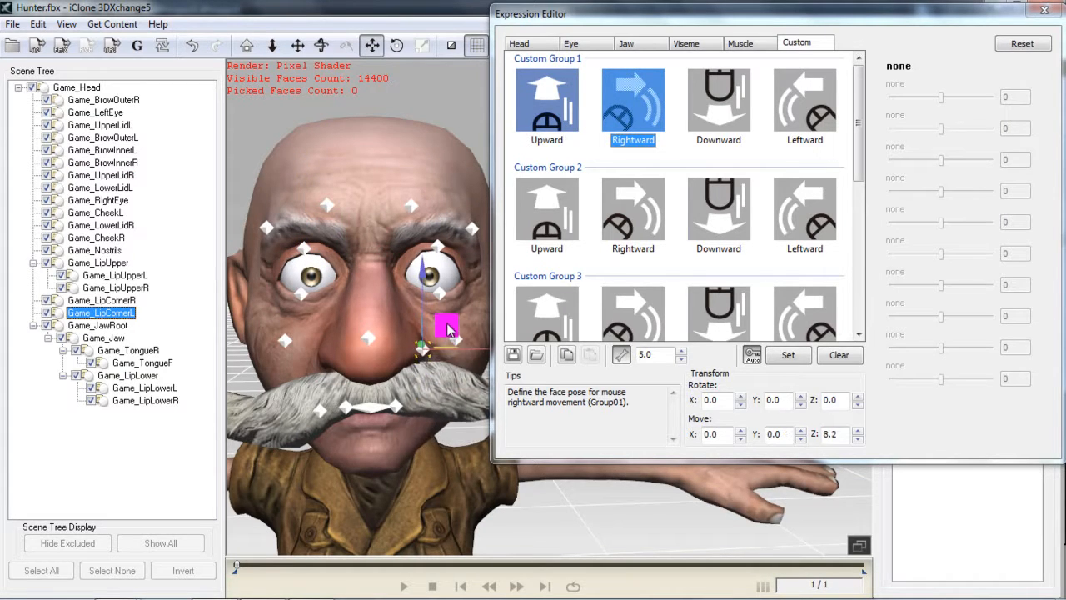
click(323, 411)
drag(348, 388, 340, 348)
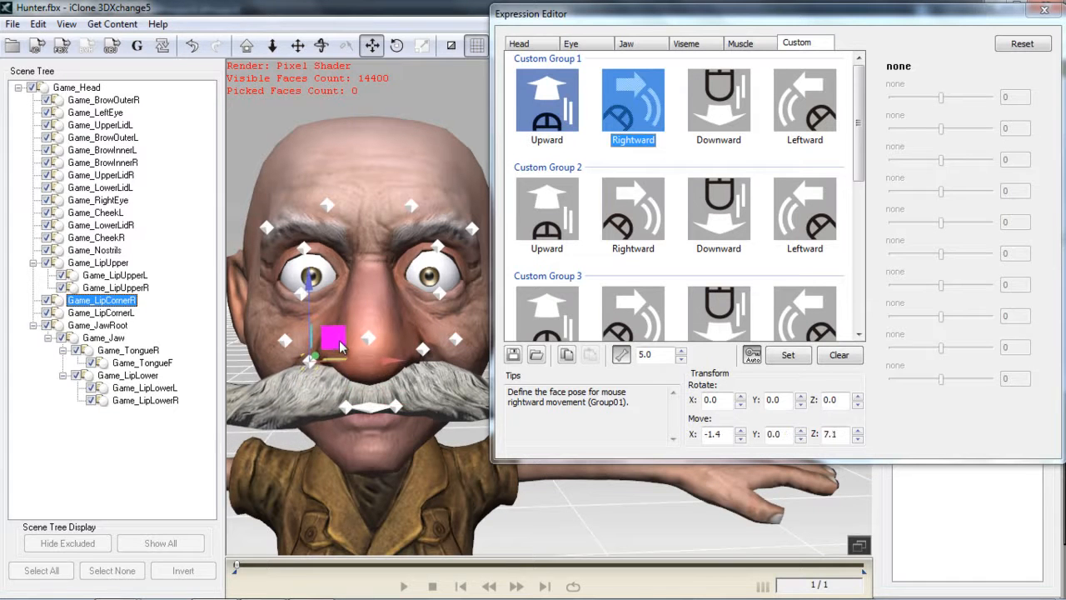
right_drag(449, 426, 424, 481)
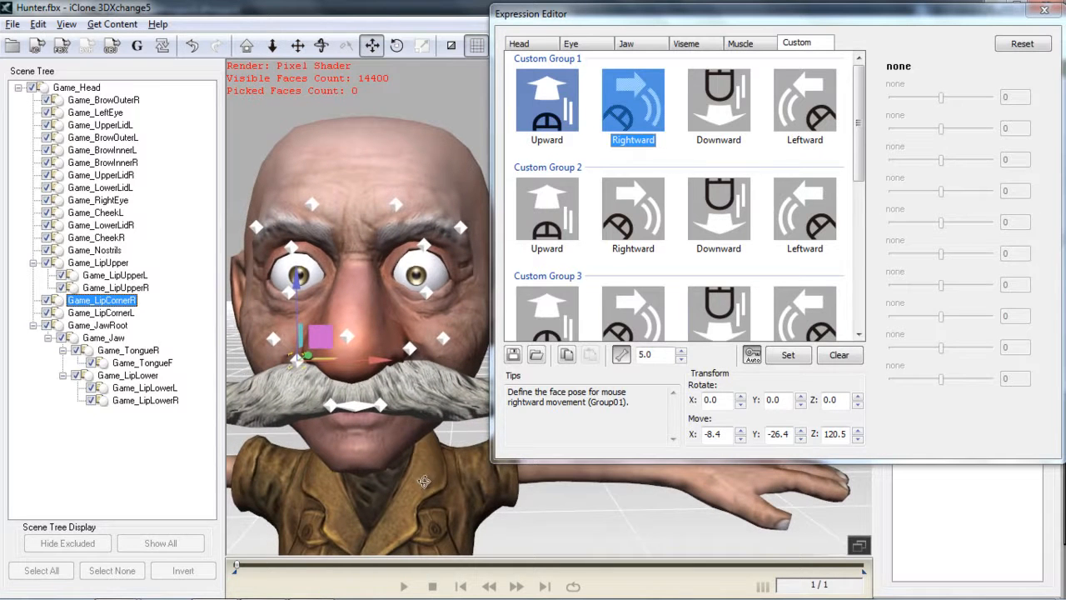
- In the Rightward pose, raise the left cheek bone to about 126.7 and the right cheek bone to about 125.9 on Z
click(445, 339)
drag(461, 319, 463, 295)
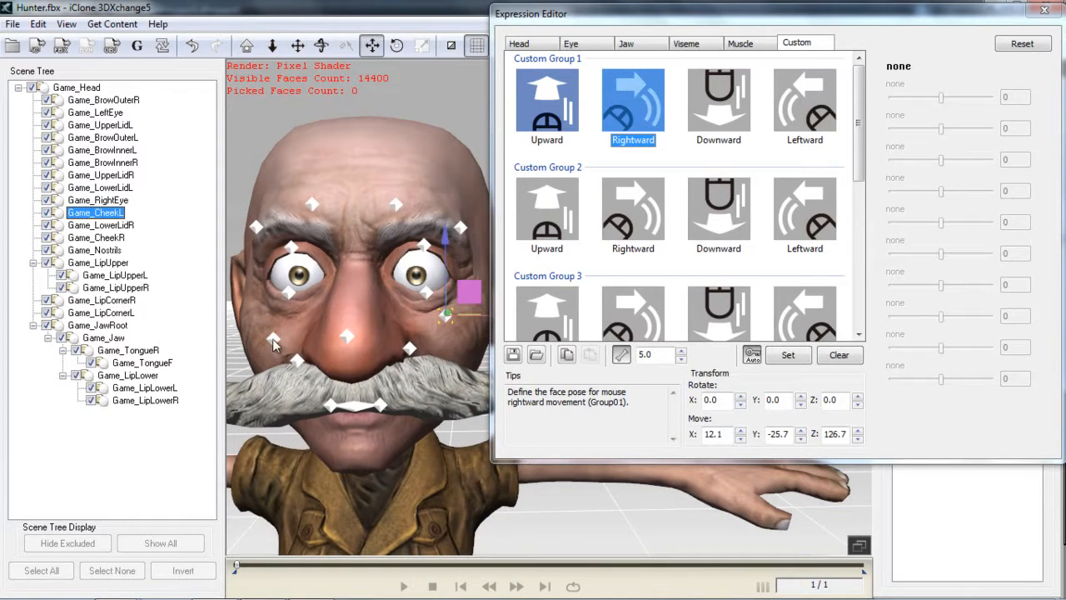
click(272, 338)
drag(294, 313, 294, 303)
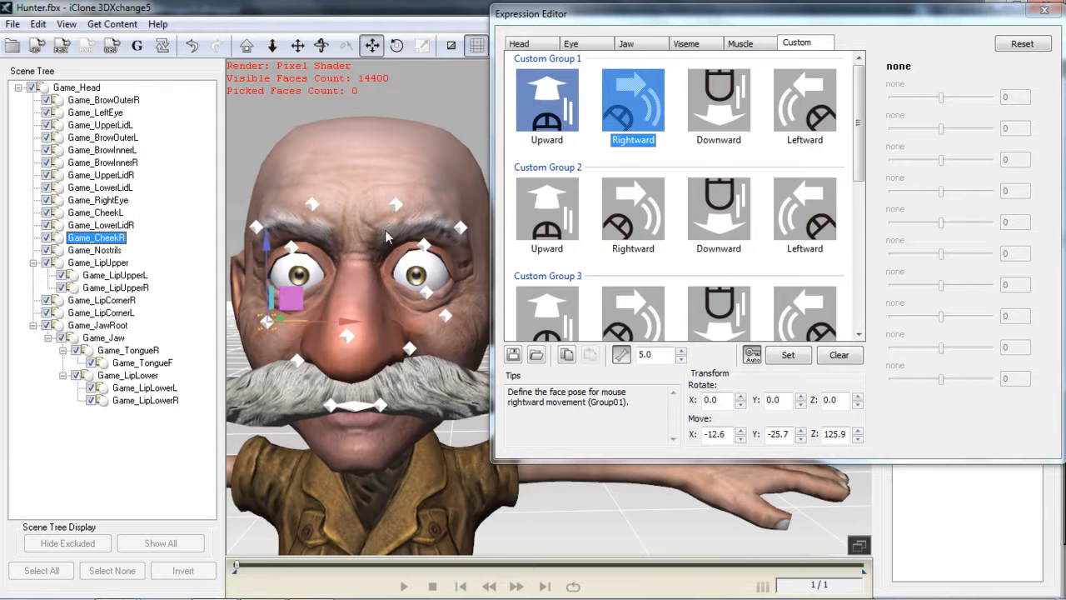
- Complete the Rightward pose by raising both inner brow bones, the right one to about 145.8 on Z
click(397, 204)
drag(419, 185, 428, 164)
click(312, 207)
drag(338, 181, 339, 158)
right_drag(364, 376, 385, 377)
- Compare the Upward and Rightward poses of Custom Group 1 by switching between them
click(558, 119)
click(613, 109)
click(563, 111)
click(636, 110)
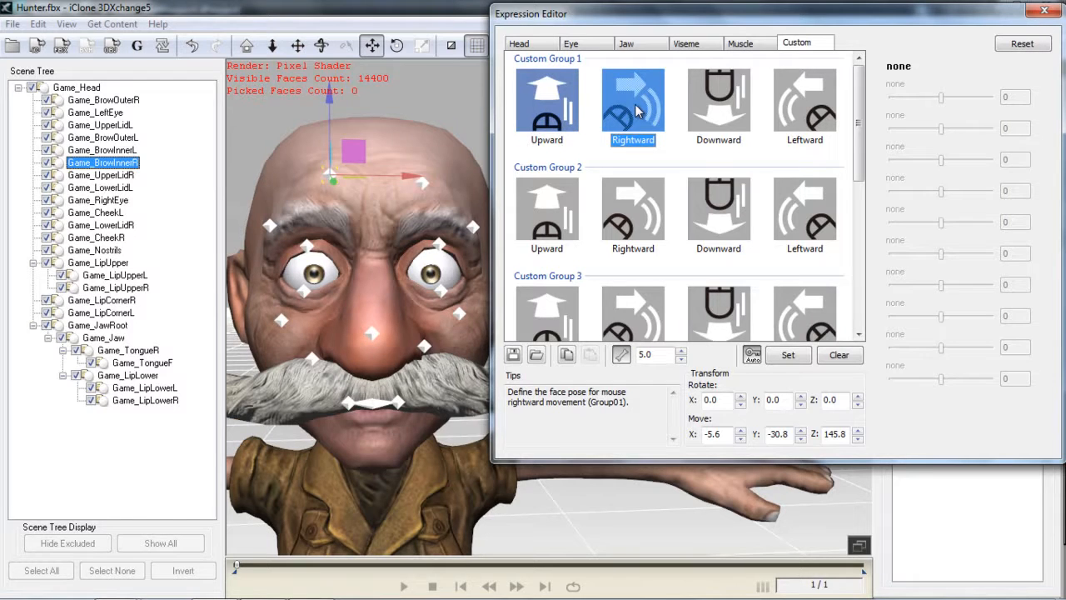
- Begin the Downward pose of Custom Group 1 by raising the upper lip bone slightly and pulling both lip corners down
click(722, 101)
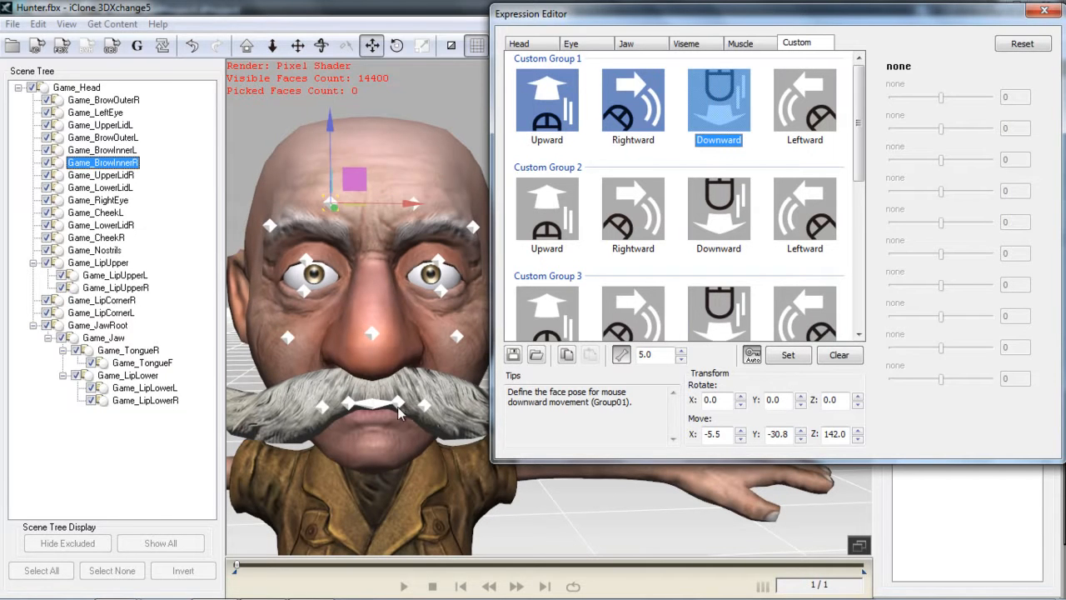
click(372, 404)
drag(374, 333, 373, 324)
click(323, 406)
drag(346, 382, 340, 402)
click(424, 405)
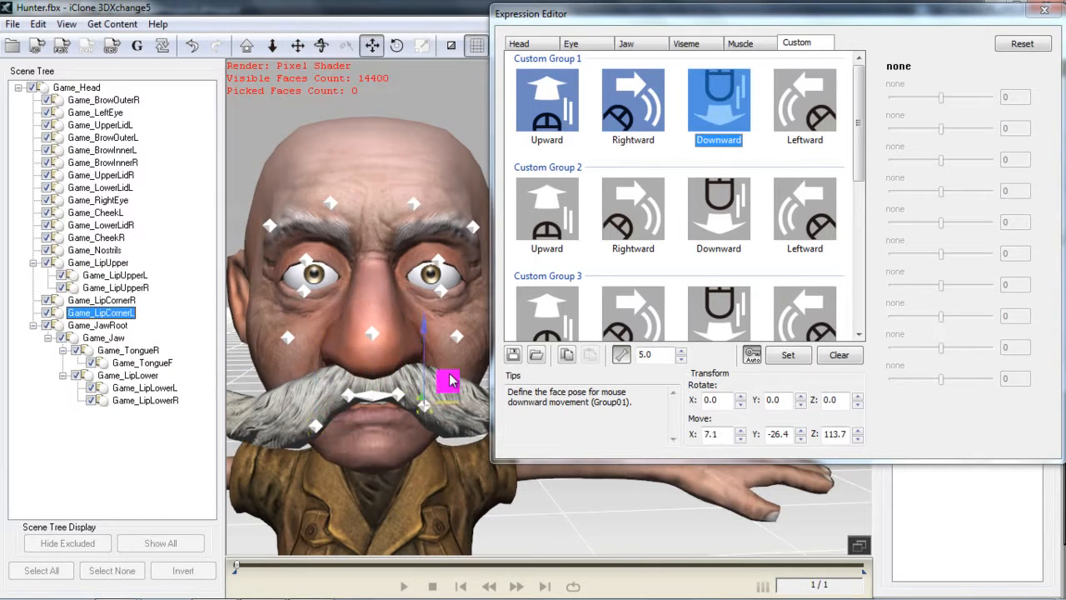
drag(449, 381, 438, 392)
- In the Downward pose, raise the right upper eyelid bone and lower the left upper eyelid bone slightly
click(306, 260)
drag(332, 238, 331, 214)
click(439, 262)
drag(462, 238, 461, 246)
- Finish the Downward pose by raising the right inner brow bone and lowering the left inner and outer brow bones
click(331, 203)
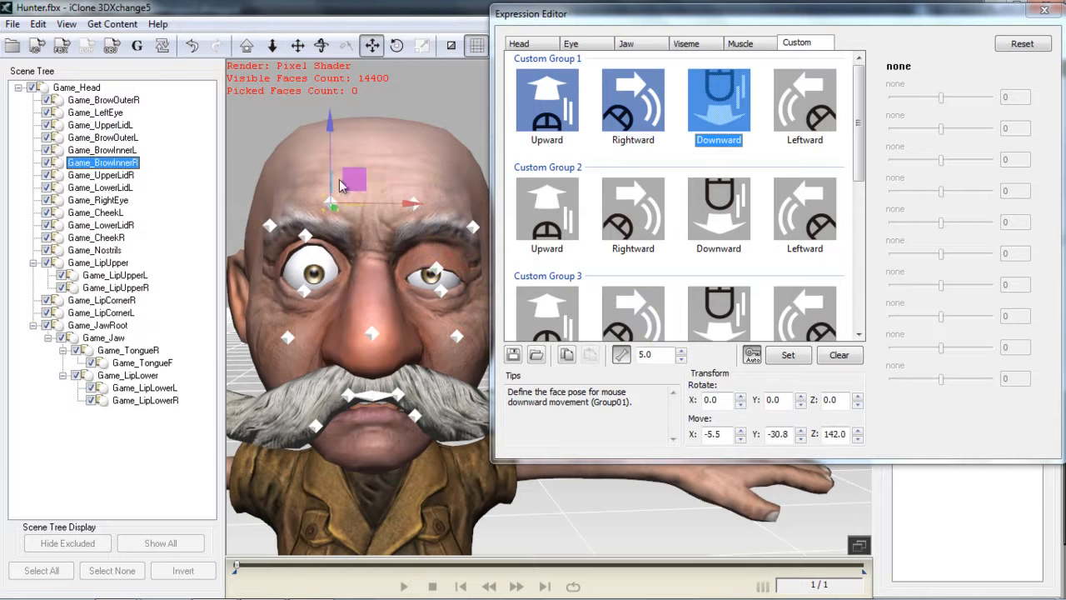
drag(352, 180, 350, 141)
click(414, 204)
drag(437, 180, 438, 203)
click(473, 227)
drag(488, 207, 486, 230)
- Begin the Leftward pose of Custom Group 1 by raising the upper and lower eyelid bones, the left lower one to about 134.5 on Z
click(804, 102)
click(306, 260)
drag(334, 238, 337, 222)
click(441, 291)
drag(465, 268, 464, 249)
click(438, 259)
drag(464, 239, 463, 238)
click(441, 272)
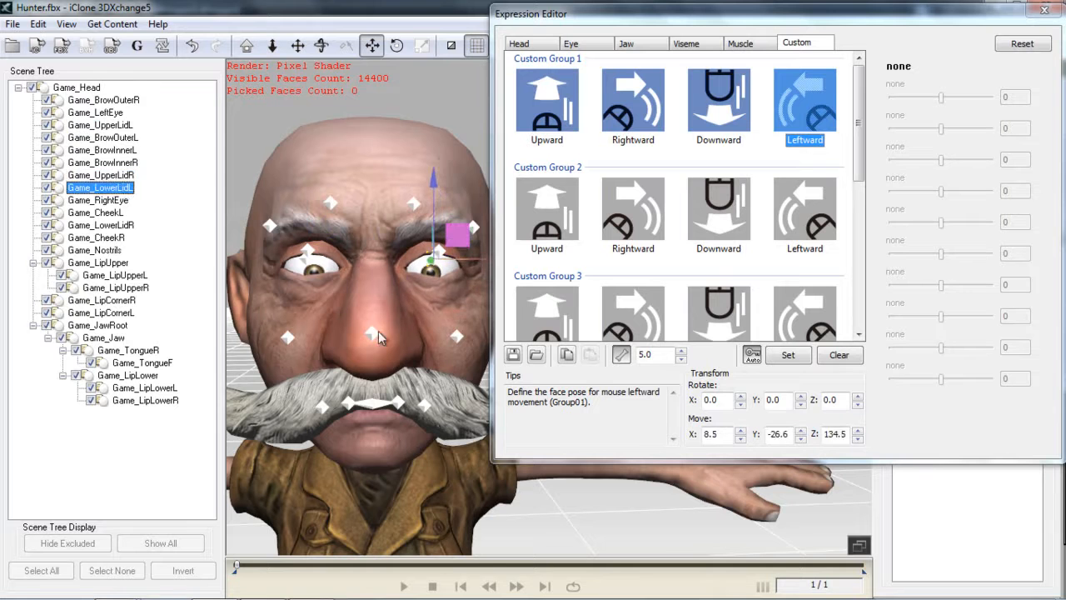
- In the Leftward pose, raise the nostrils bone and the left cheek bone
click(372, 333)
drag(396, 312, 395, 288)
click(457, 337)
drag(480, 313, 481, 291)
- In the Leftward pose, raise the left inner and outer brow bones and lower the right inner and outer ones
click(473, 226)
drag(488, 205, 432, 155)
click(414, 204)
click(331, 203)
drag(354, 180, 289, 227)
click(269, 227)
- Raise the left lip corner to about 119.9 on Z and set the Leftward pose
click(423, 399)
drag(446, 375, 446, 339)
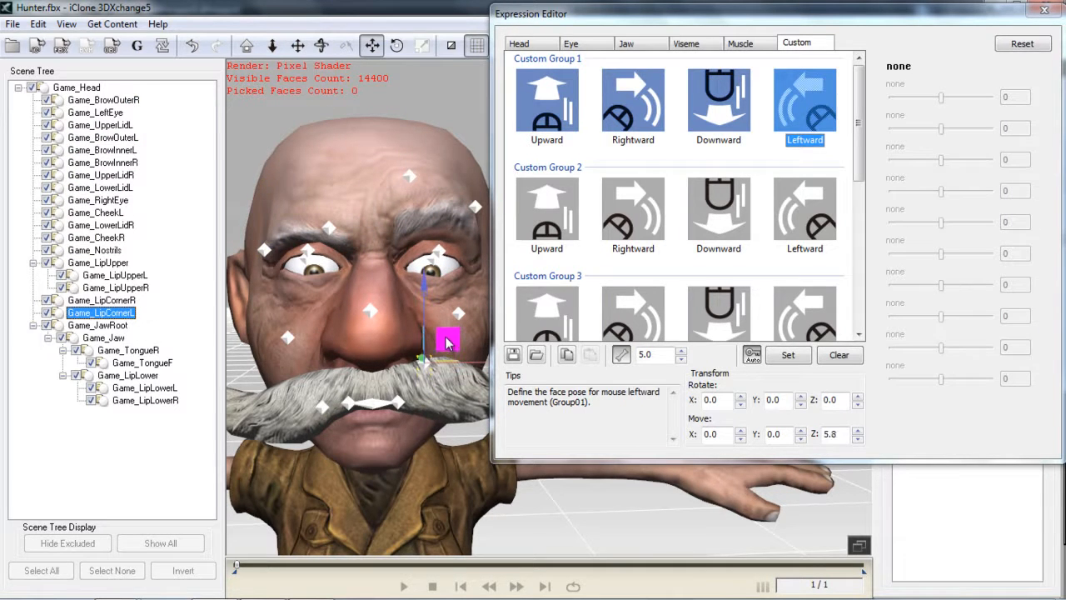
click(791, 354)
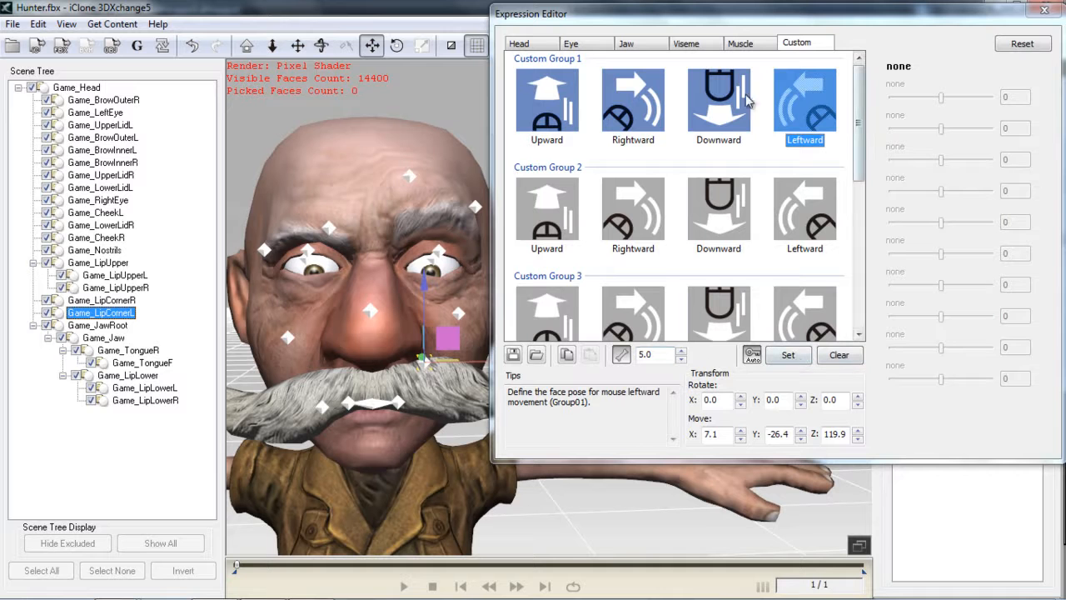
- Review the four Custom Group 1 poses on the face by stepping through them one after another
click(713, 109)
click(641, 114)
click(575, 117)
click(645, 115)
click(723, 110)
click(833, 97)
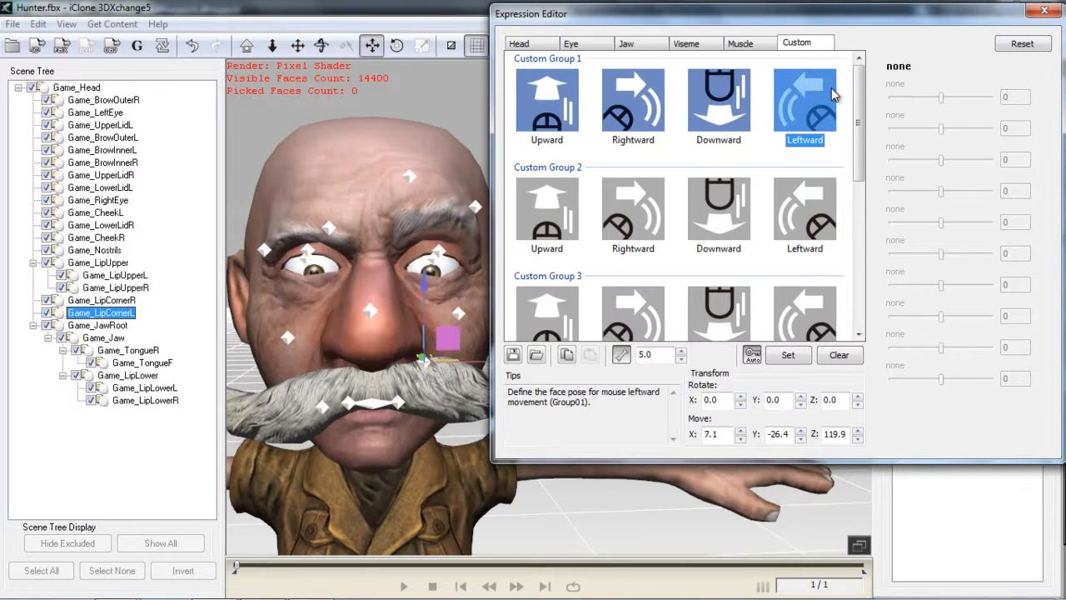
- Close the Expression Editor and apply the character to iClone
click(1045, 11)
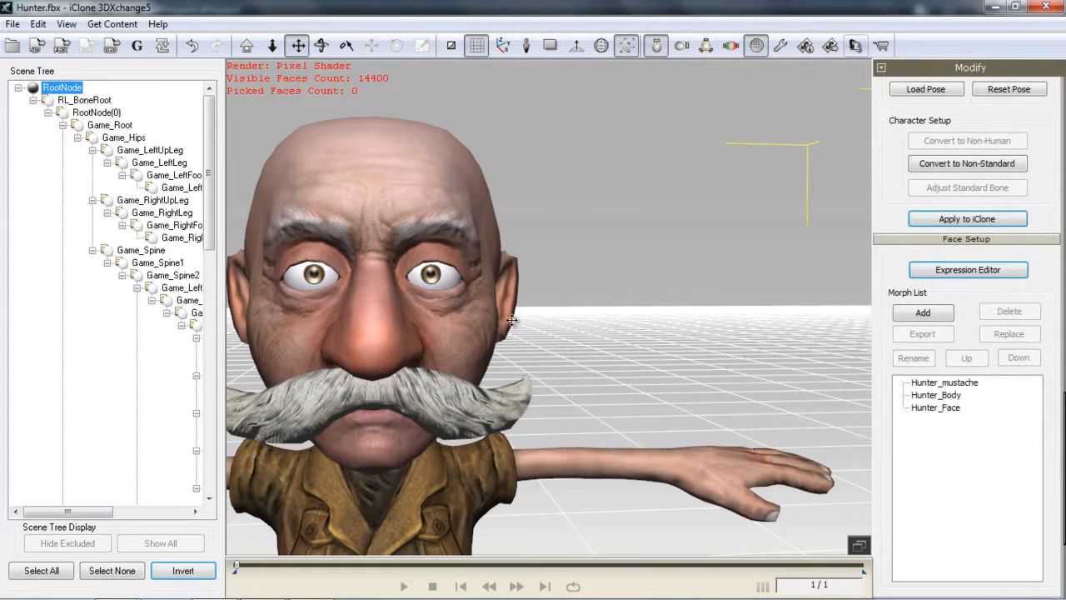
drag(406, 312, 553, 279)
right_drag(617, 297, 564, 377)
click(970, 219)
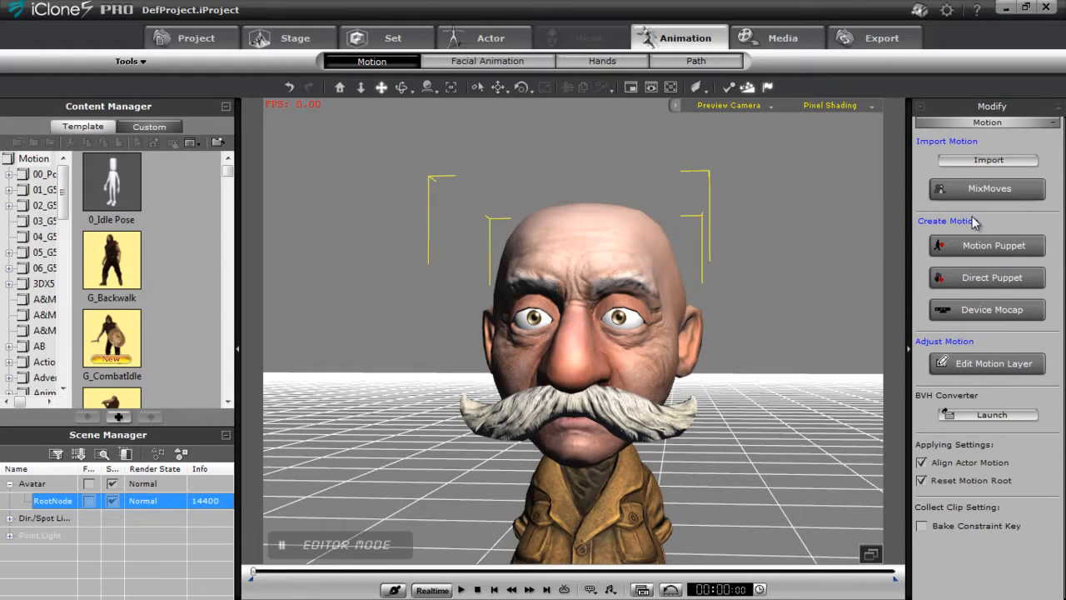
- Switch from body motion to facial animation for the imported character and open its face puppeteering controls
drag(713, 363, 676, 352)
right_drag(670, 350, 700, 387)
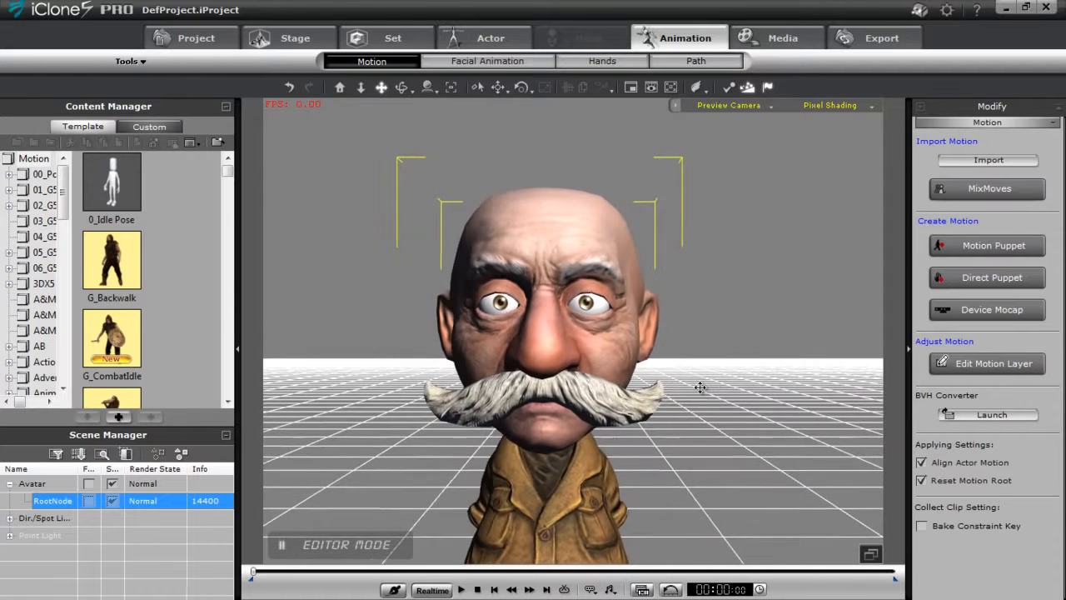
right_click(573, 449)
click(621, 432)
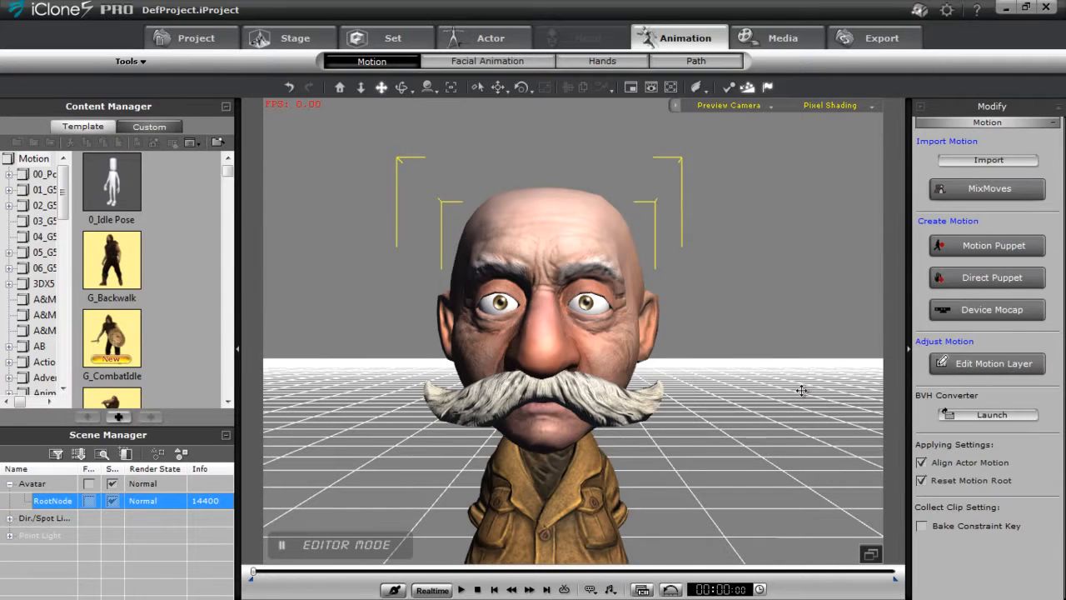
click(493, 64)
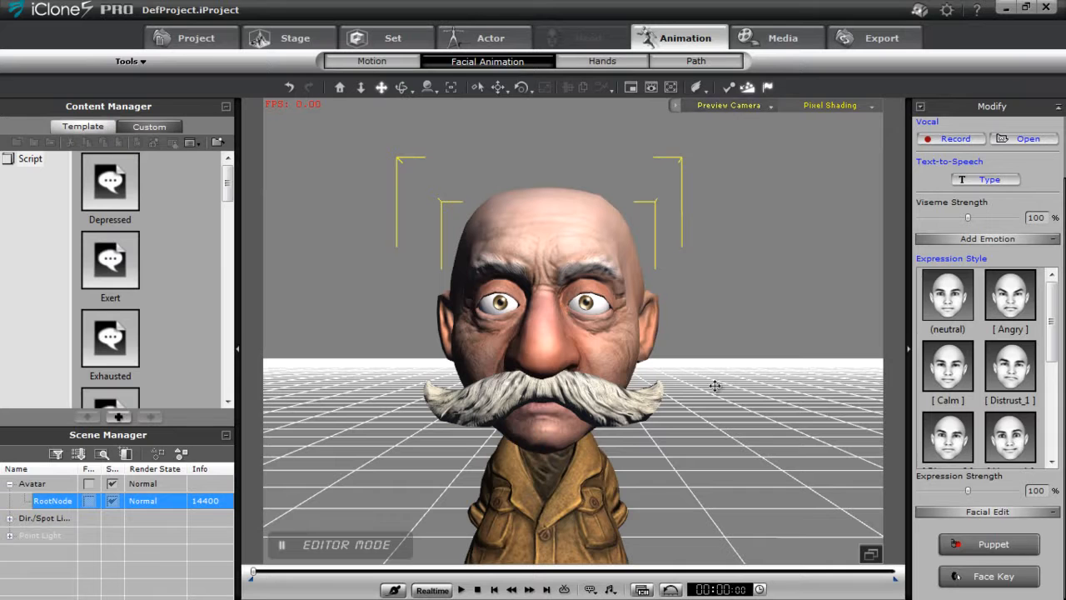
click(999, 550)
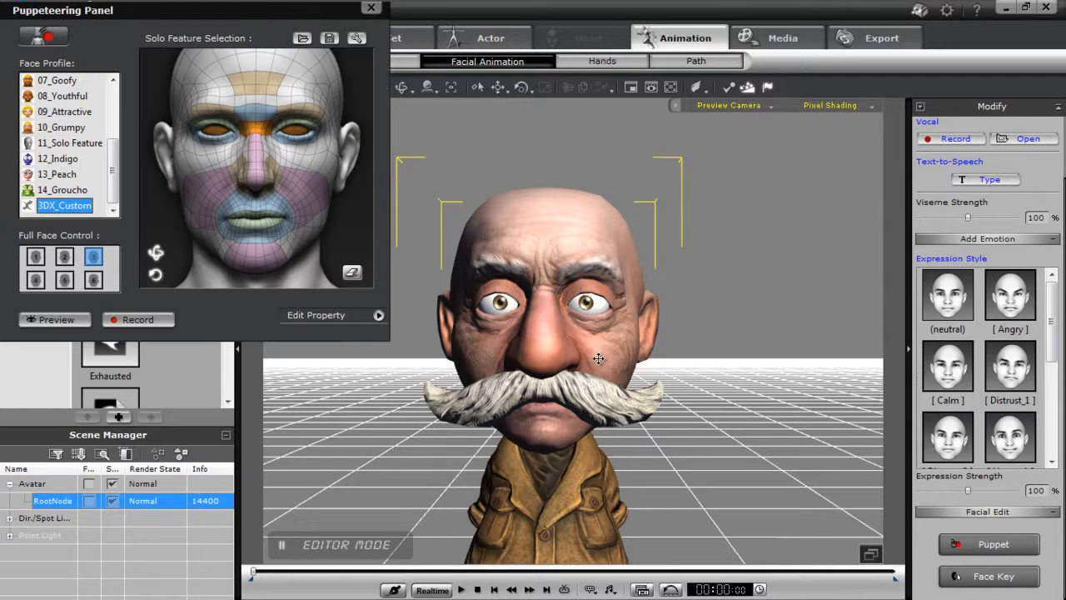
- Preview full face control 001 of the 3DX_Custom face profile on the character
scroll(678, 386, up, 3)
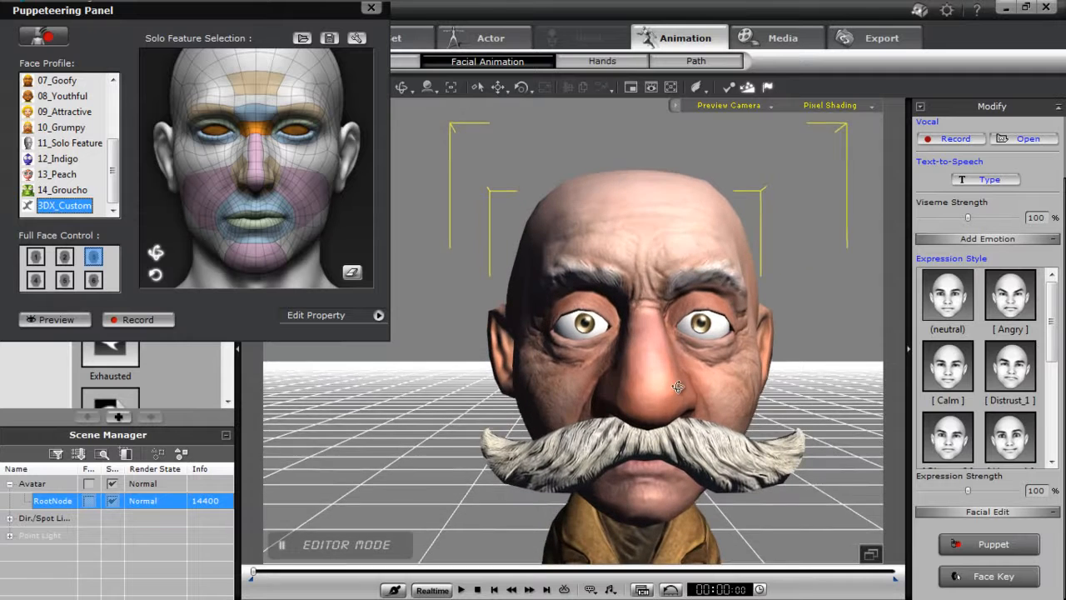
click(36, 257)
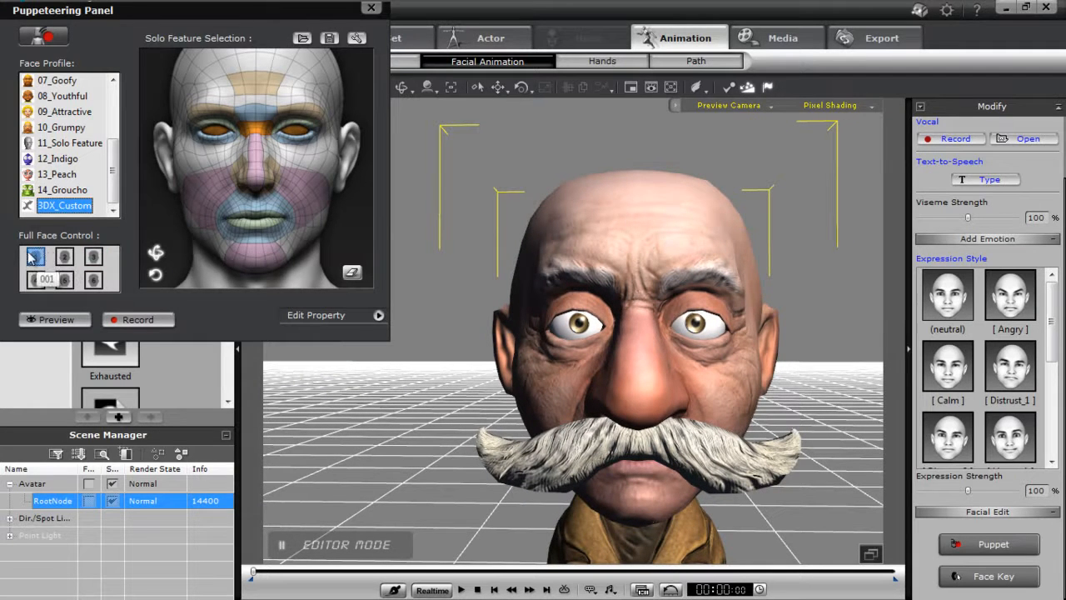
click(55, 319)
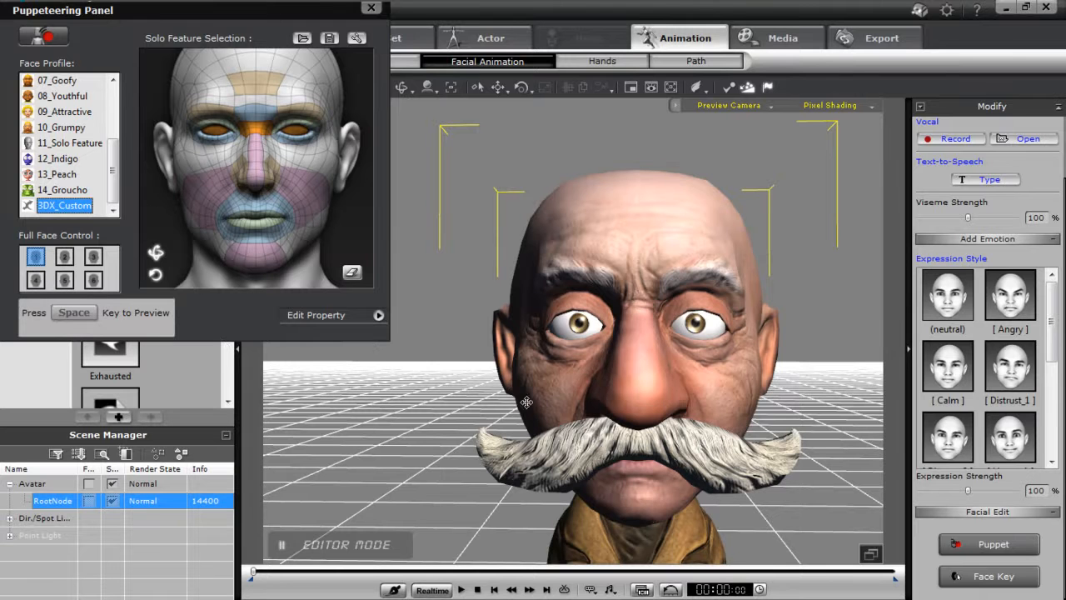
key(space)
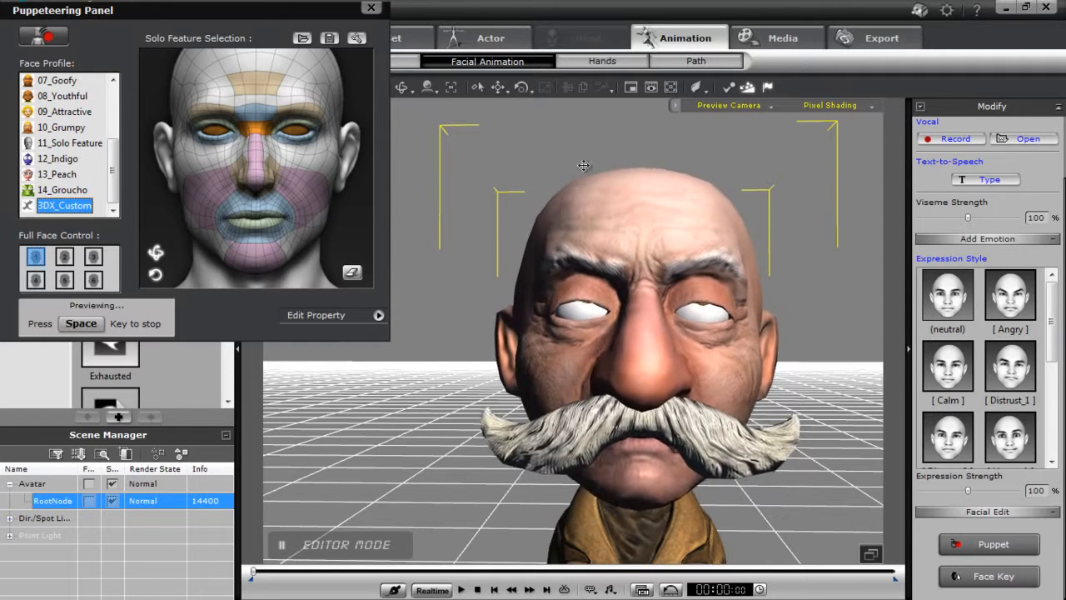
- End the running face preview and set the Right Y and Left Y eye weights of the 3DX_Custom profile to 50
key(space)
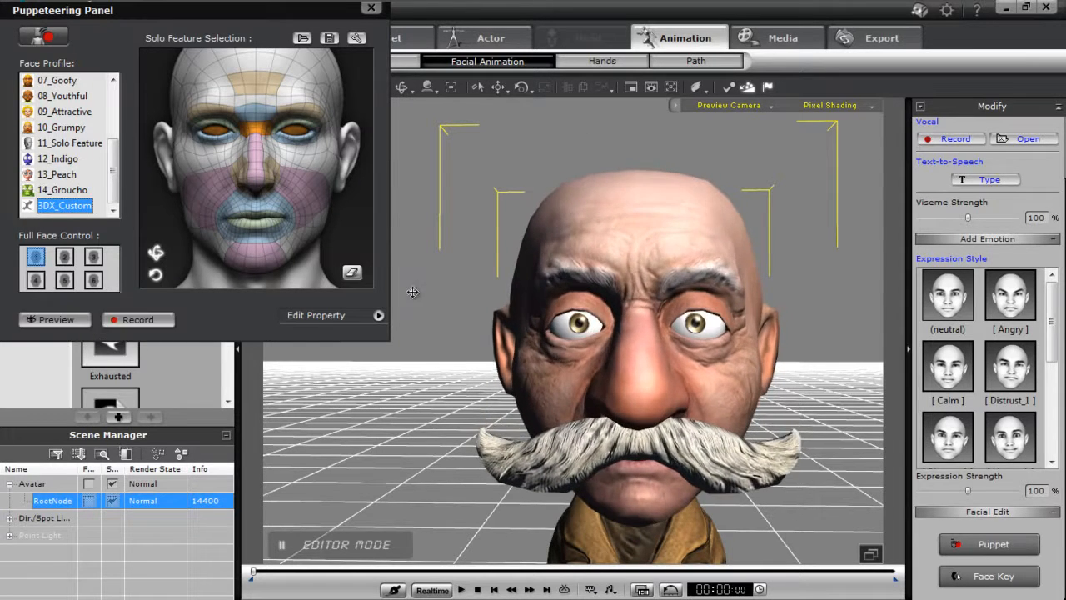
drag(565, 419, 641, 458)
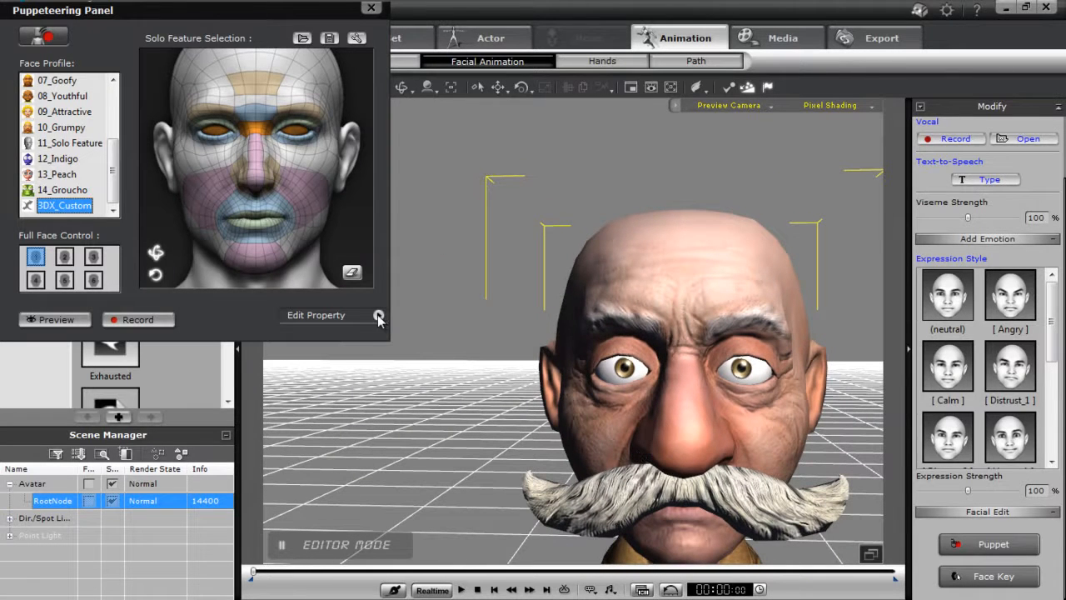
click(378, 315)
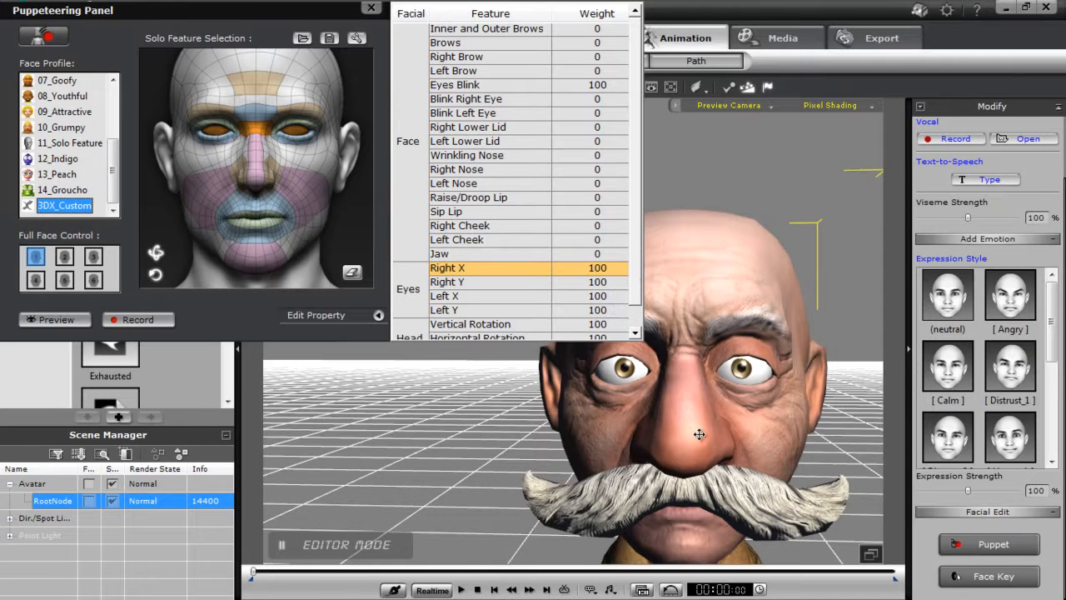
drag(699, 434, 707, 446)
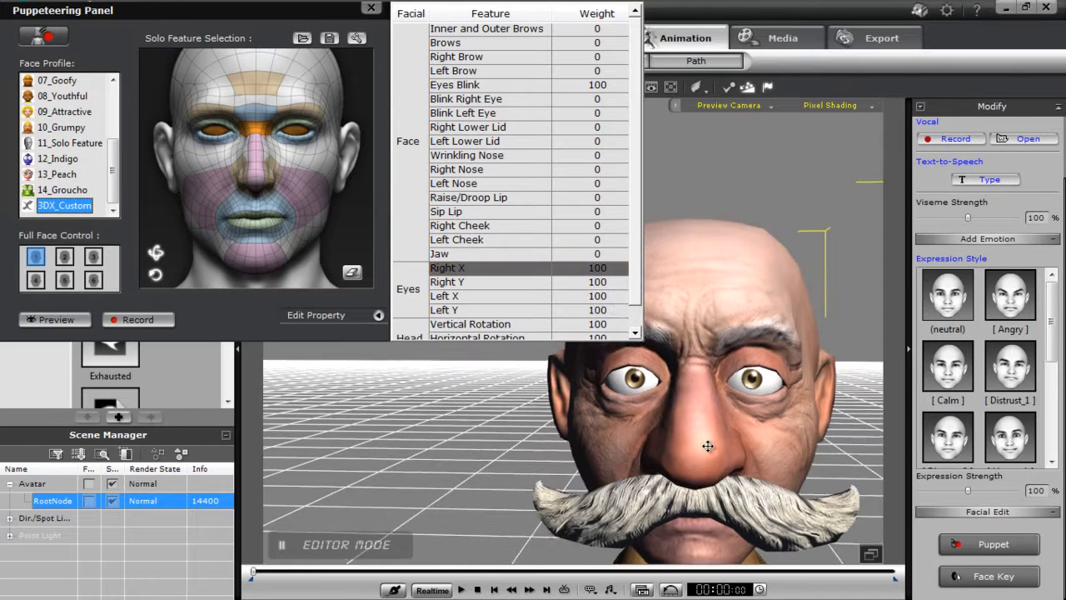
double_click(593, 282)
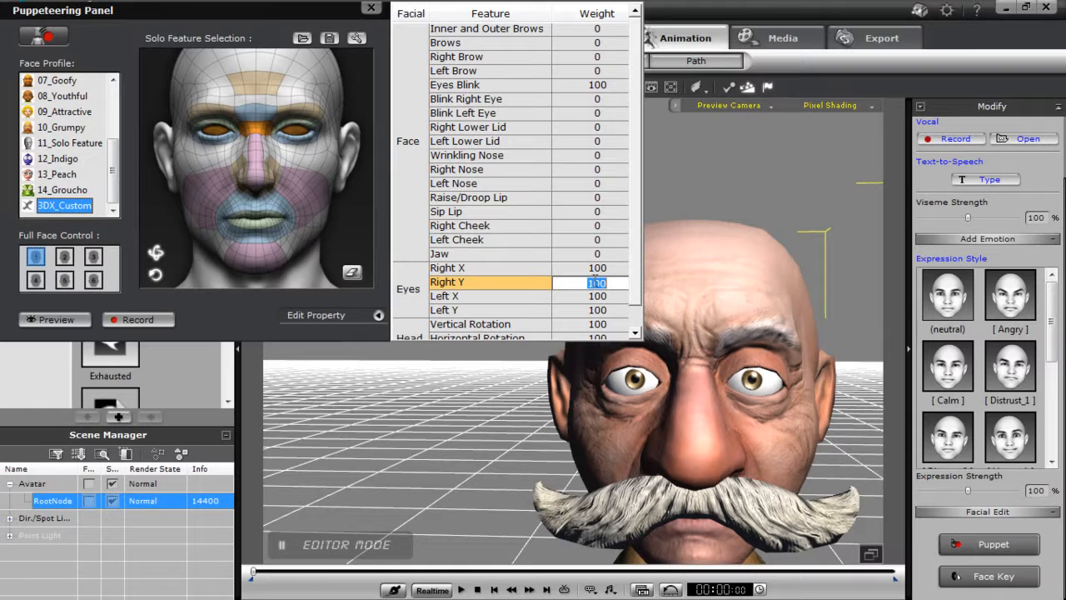
text(50)
double_click(597, 310)
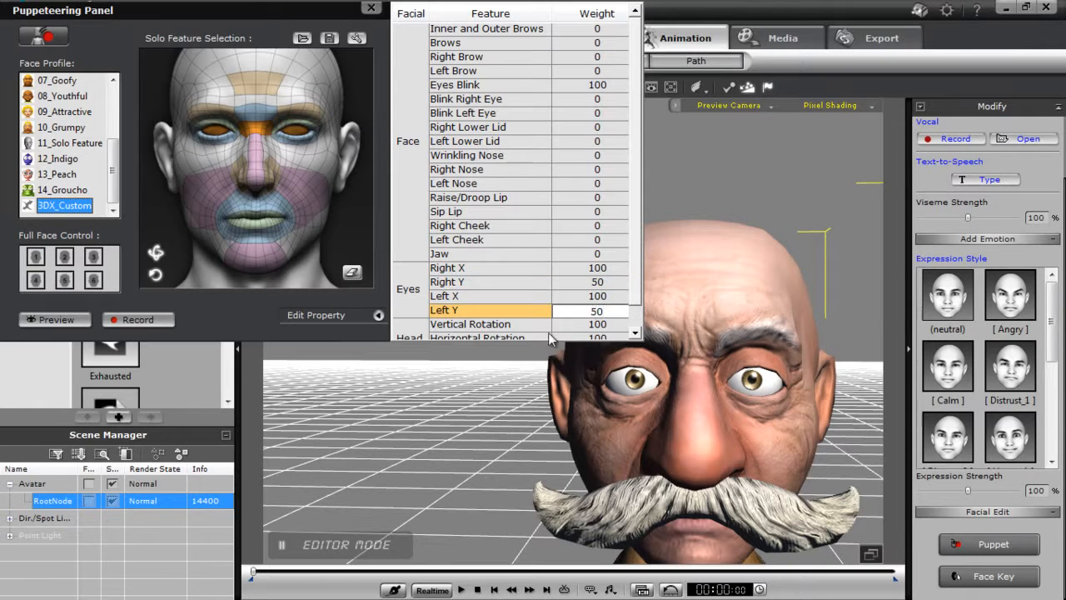
key(Return)
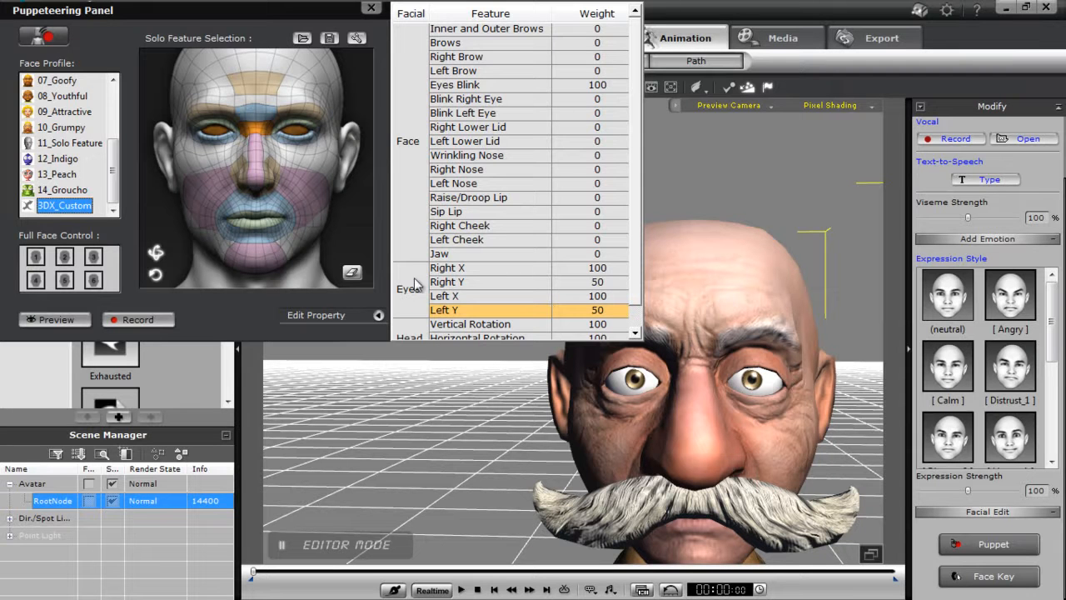
click(379, 316)
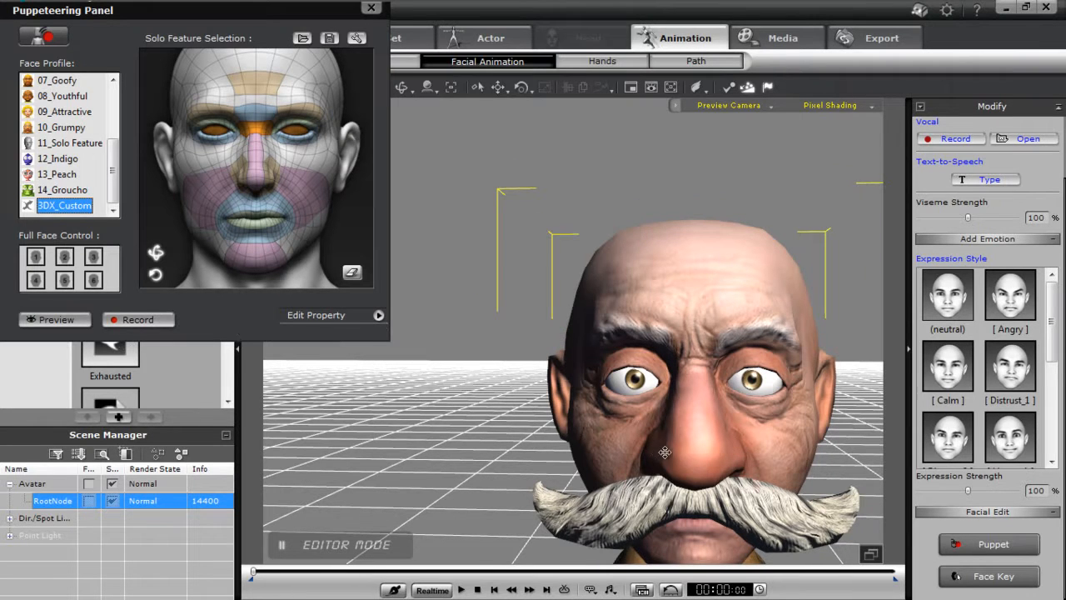
- Preview the adjusted 3DX_Custom profile on the face and review its feature weights and the custom expression list
click(56, 319)
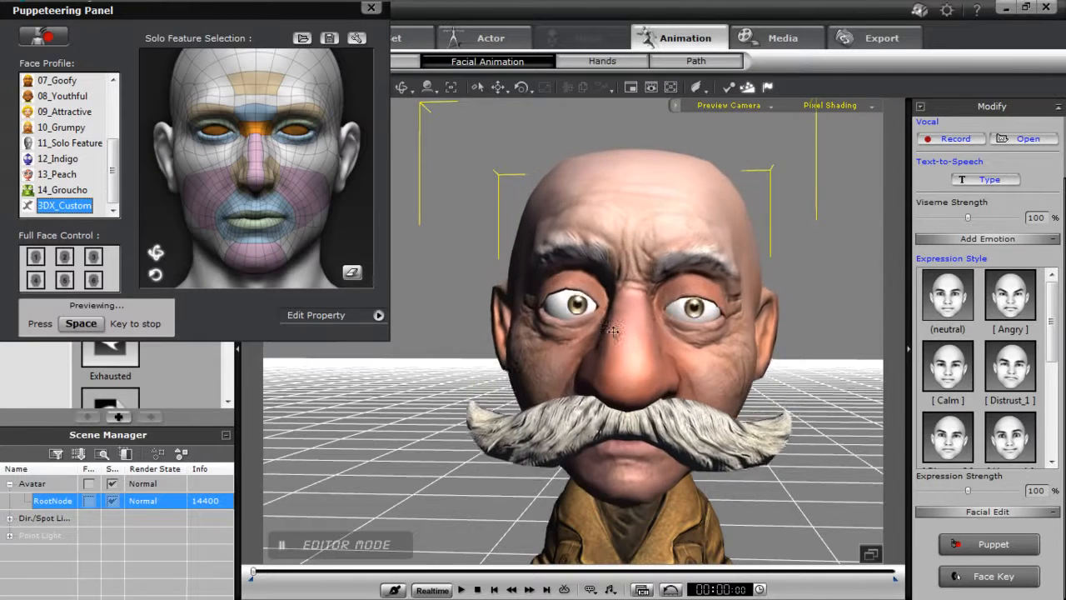
key(space)
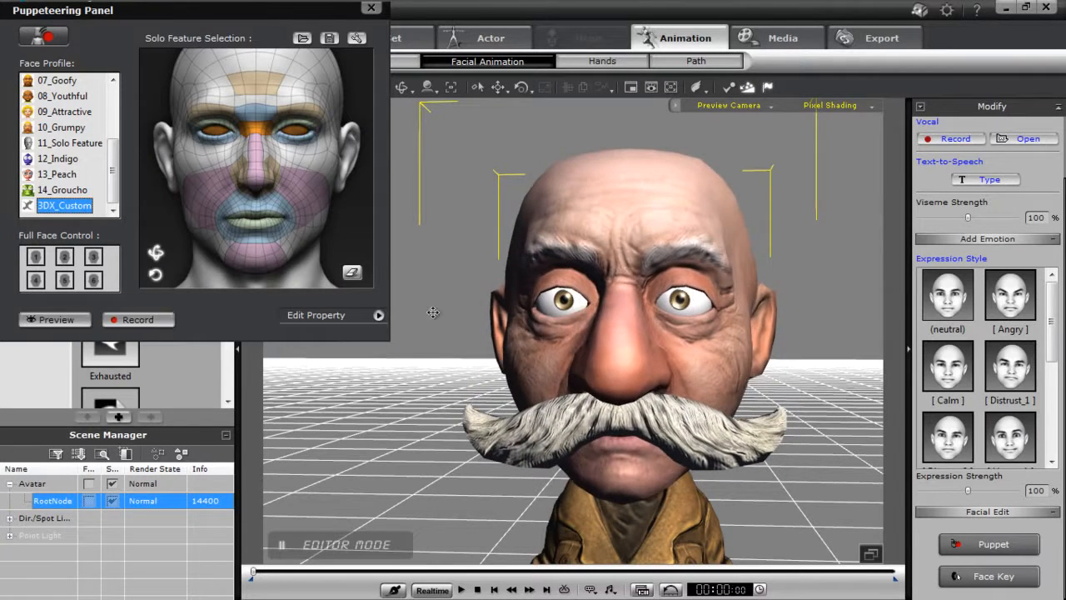
click(378, 316)
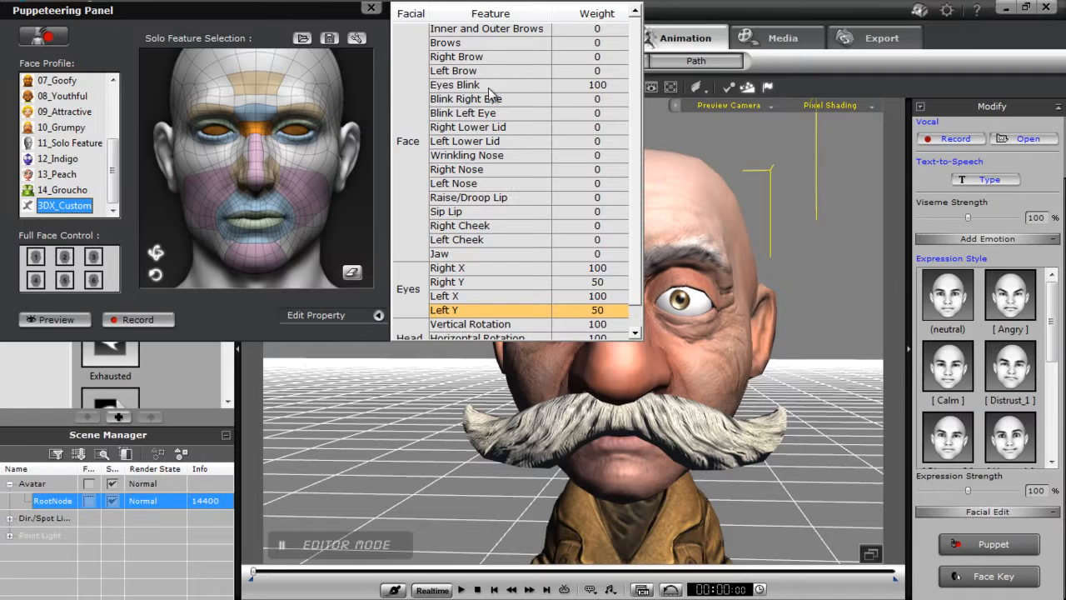
click(481, 183)
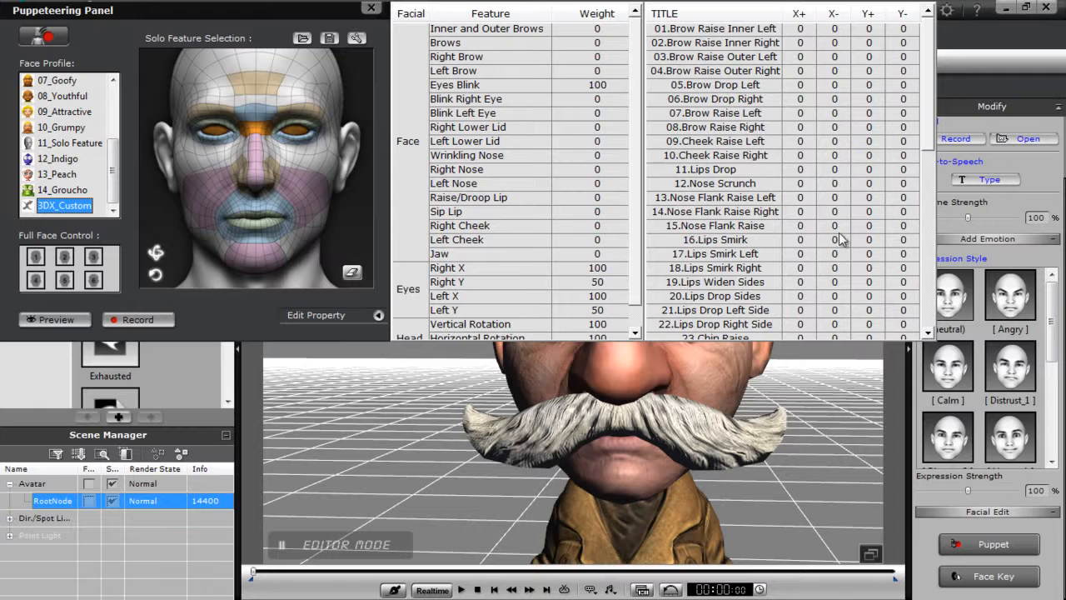
drag(742, 378, 786, 449)
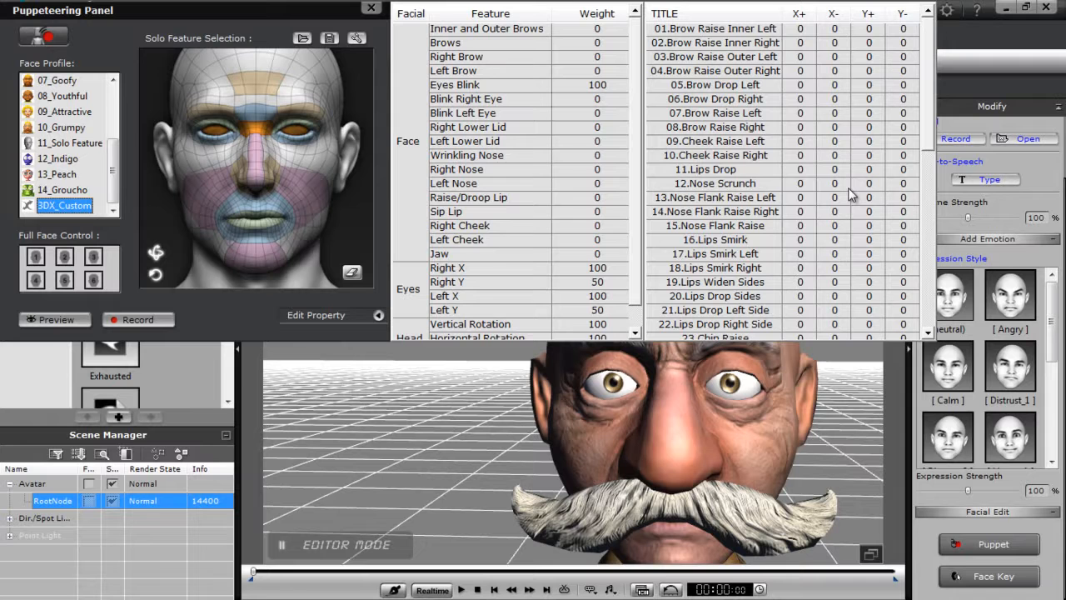
click(378, 316)
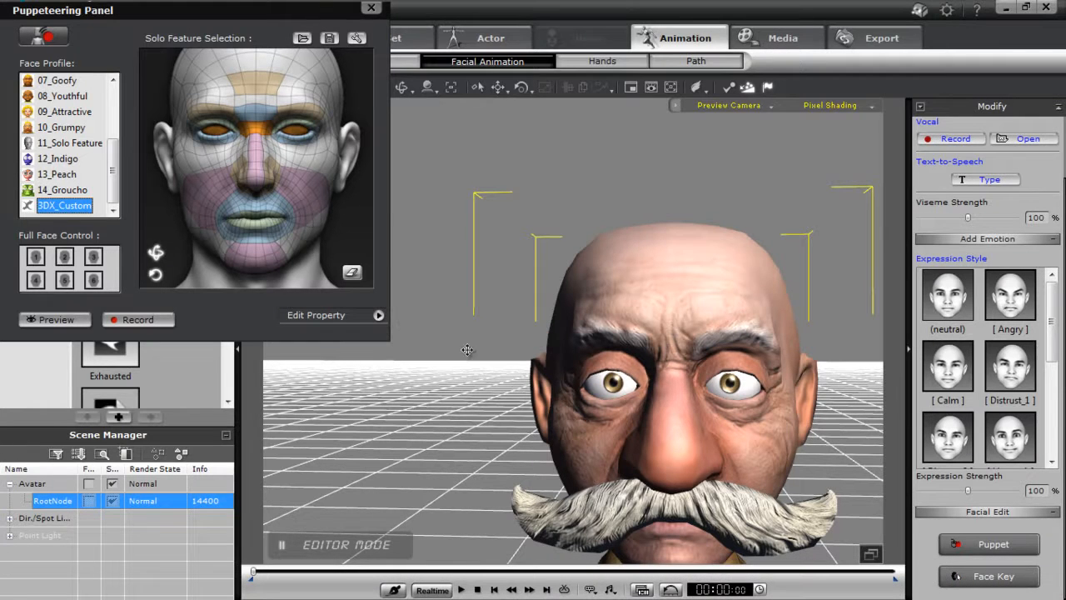
drag(686, 406, 643, 342)
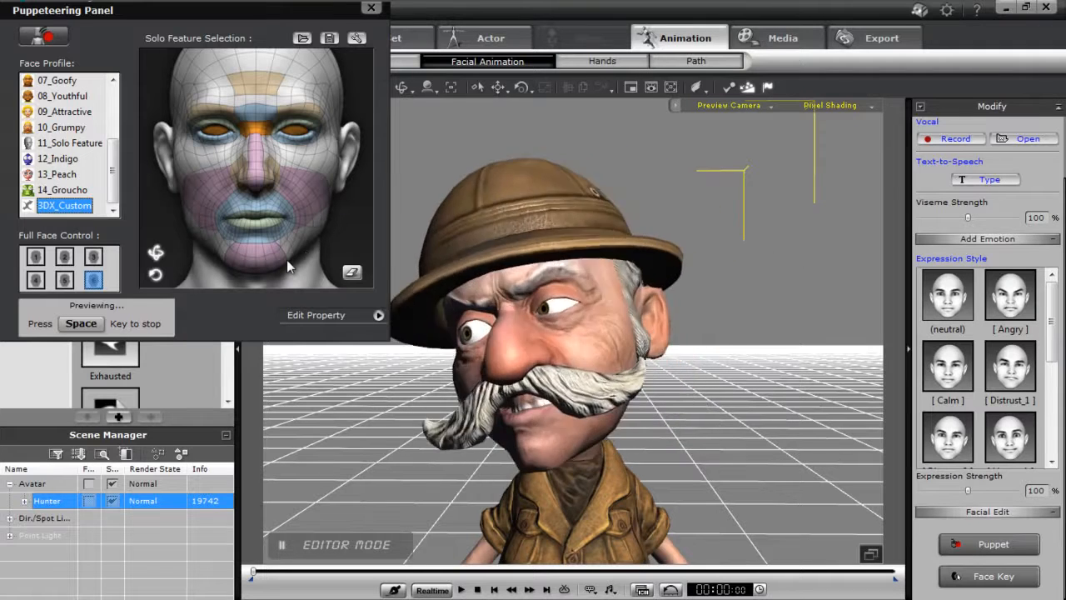
- End the running preview of control 006 and preview full face control 004 of the 3DX_Custom profile on the Hunter
key(space)
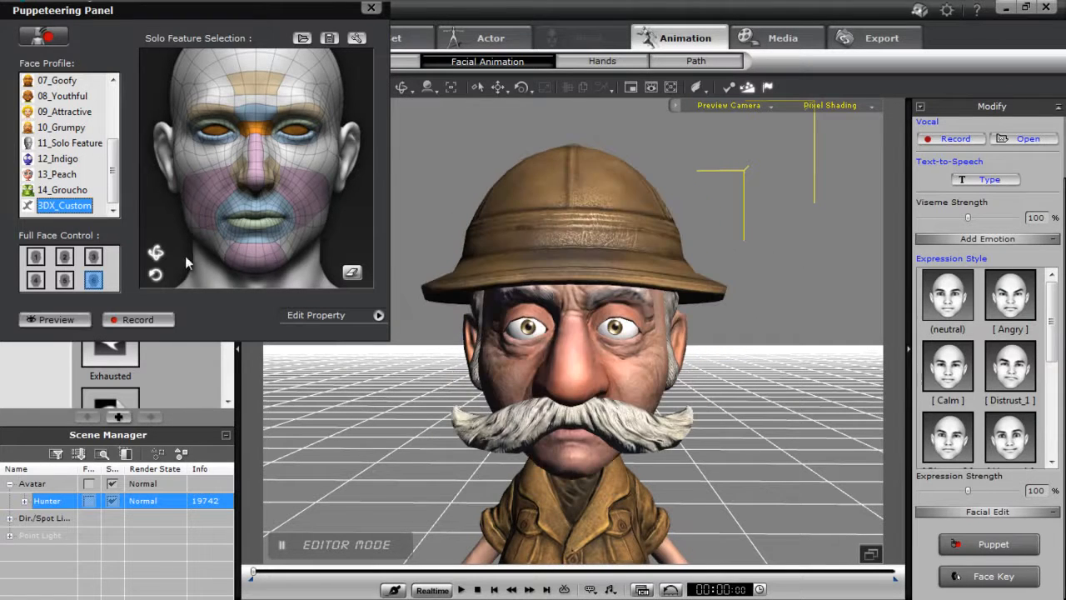
click(35, 280)
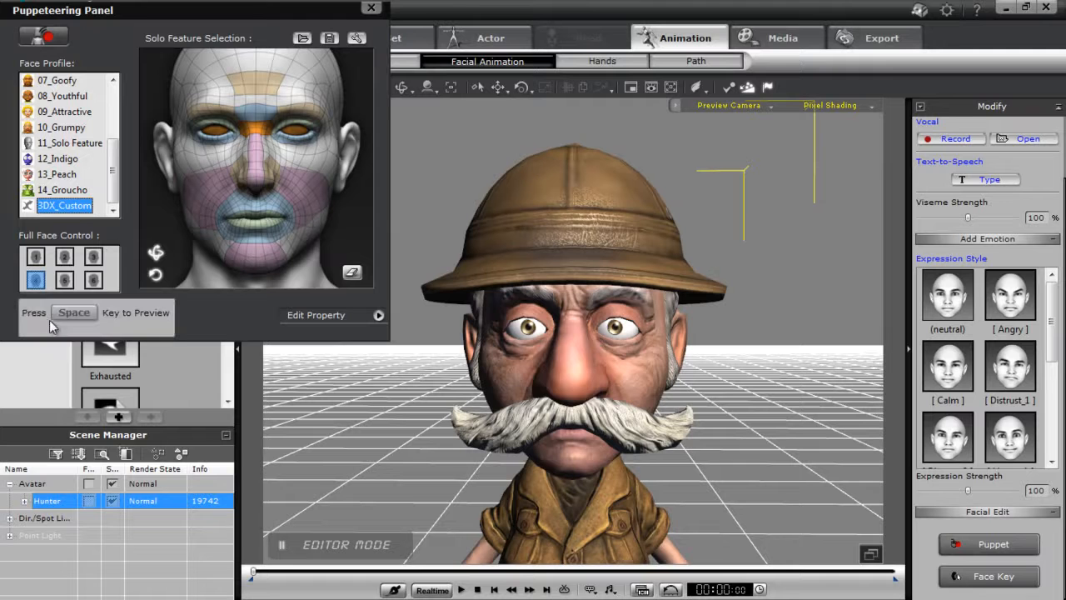
key(space)
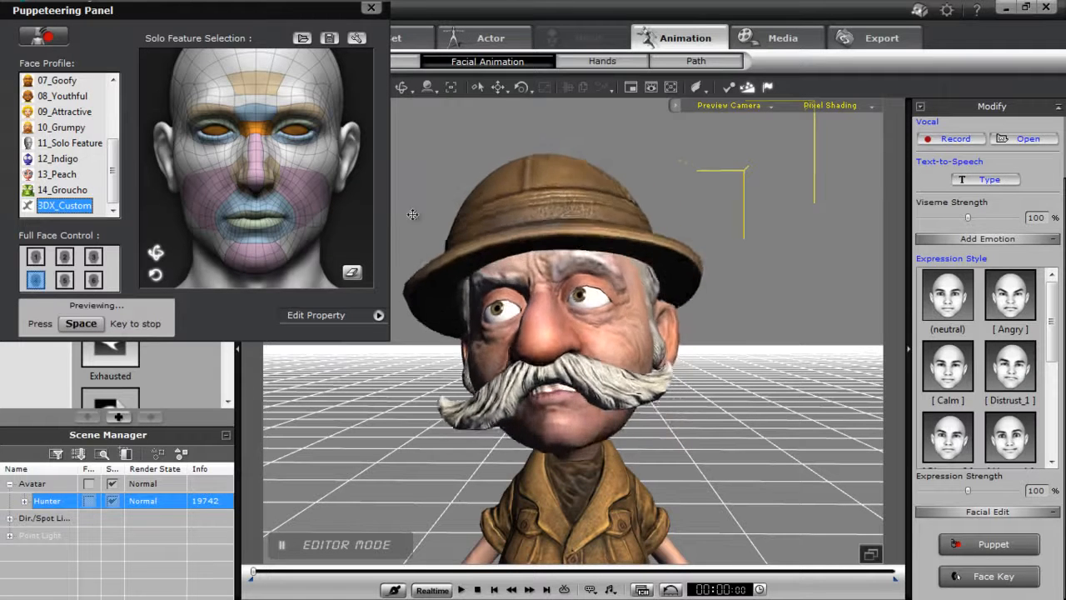
key(space)
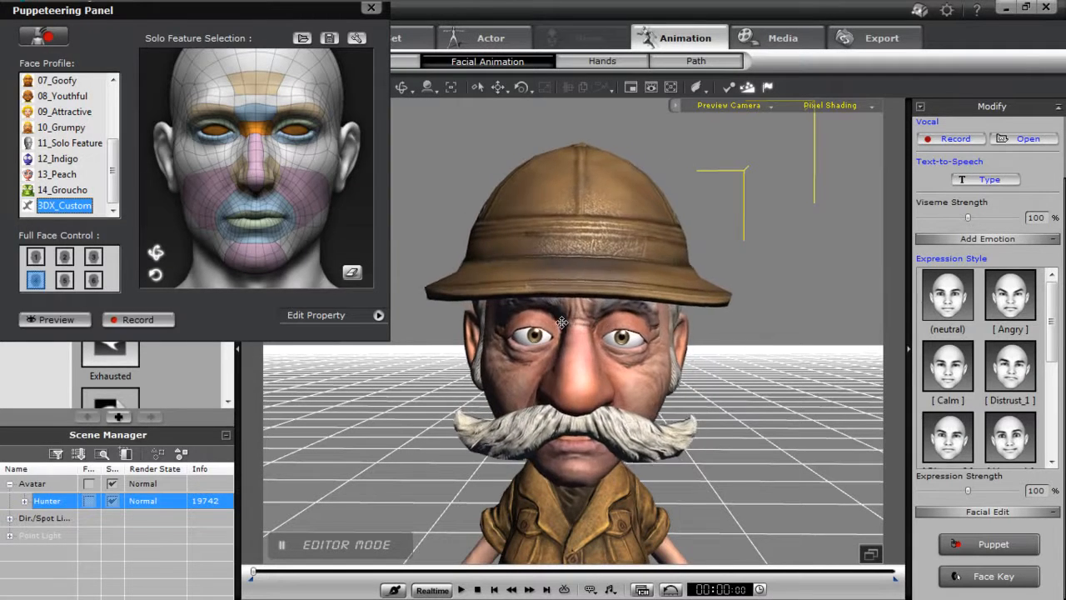
- Preview full face controls 001, 006 and 003 of the 01_Chuck face profile on the Hunter, one after another
drag(111, 183, 111, 131)
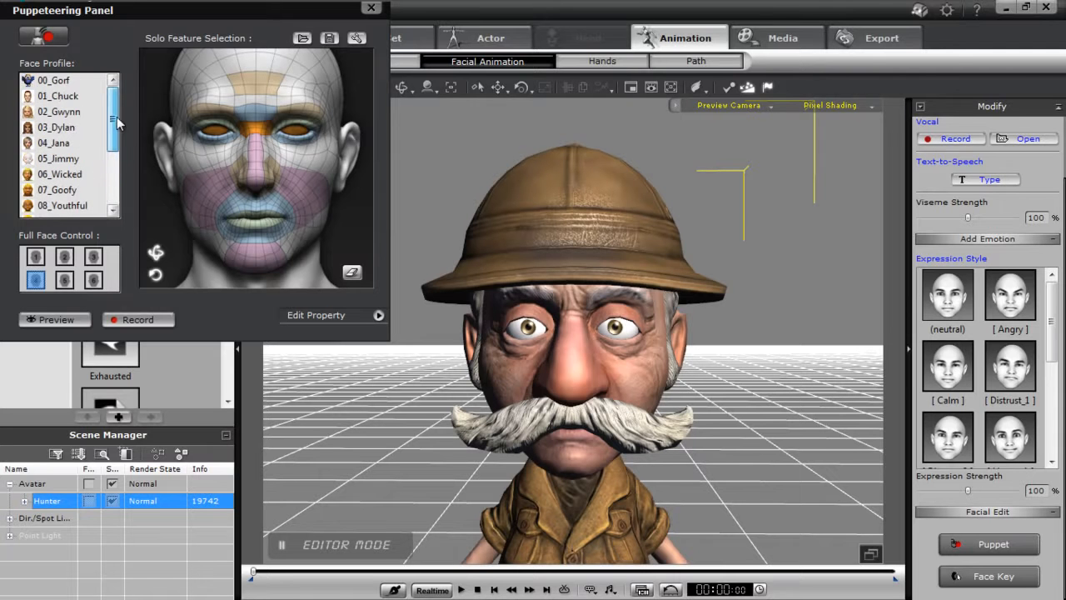
click(57, 95)
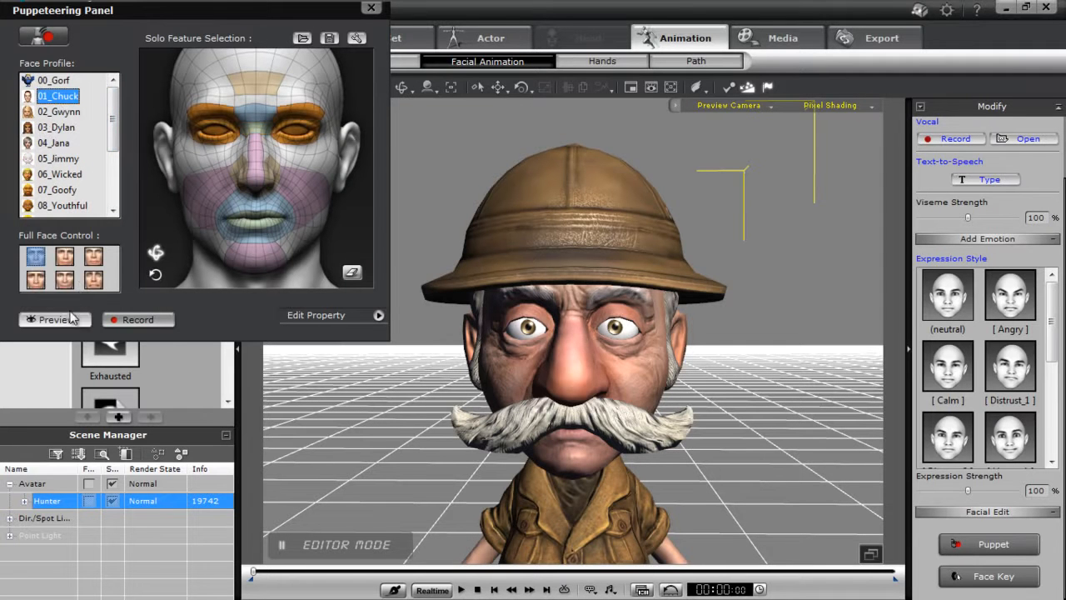
click(67, 319)
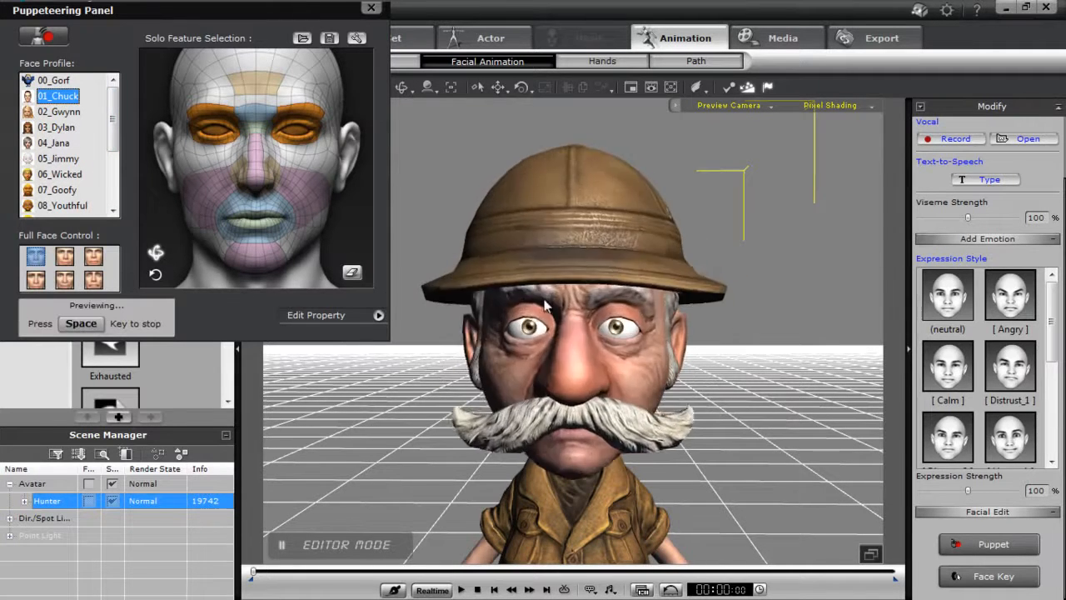
key(space)
click(94, 280)
click(73, 317)
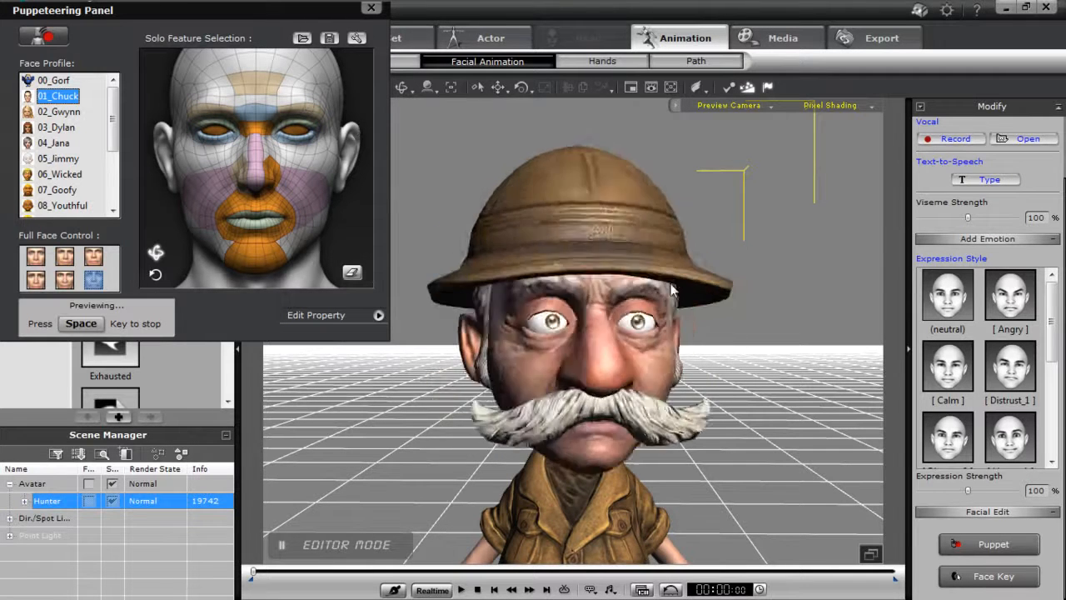
key(space)
click(92, 258)
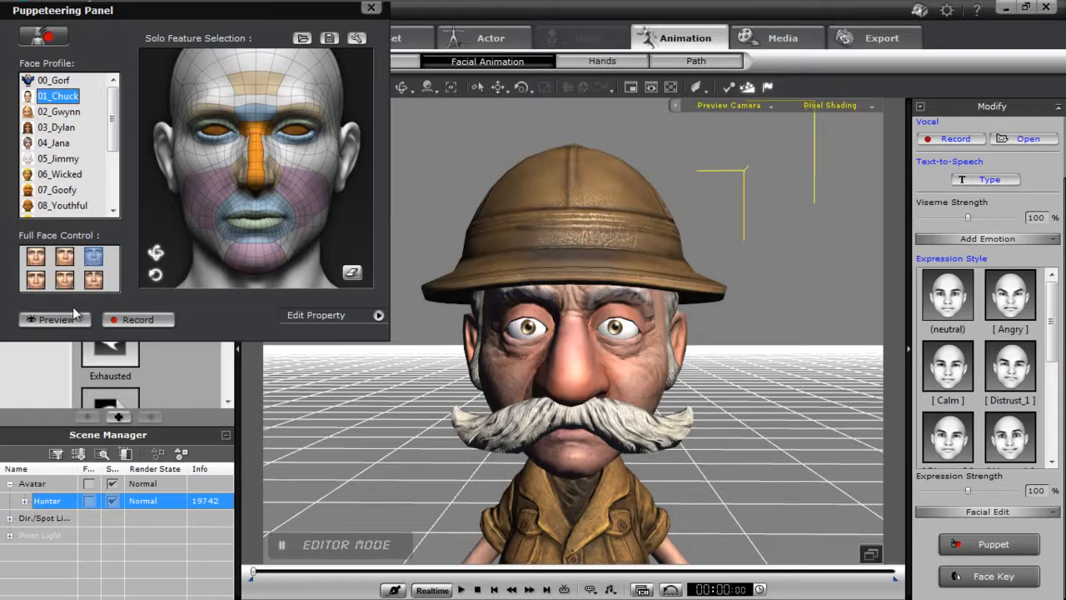
click(75, 317)
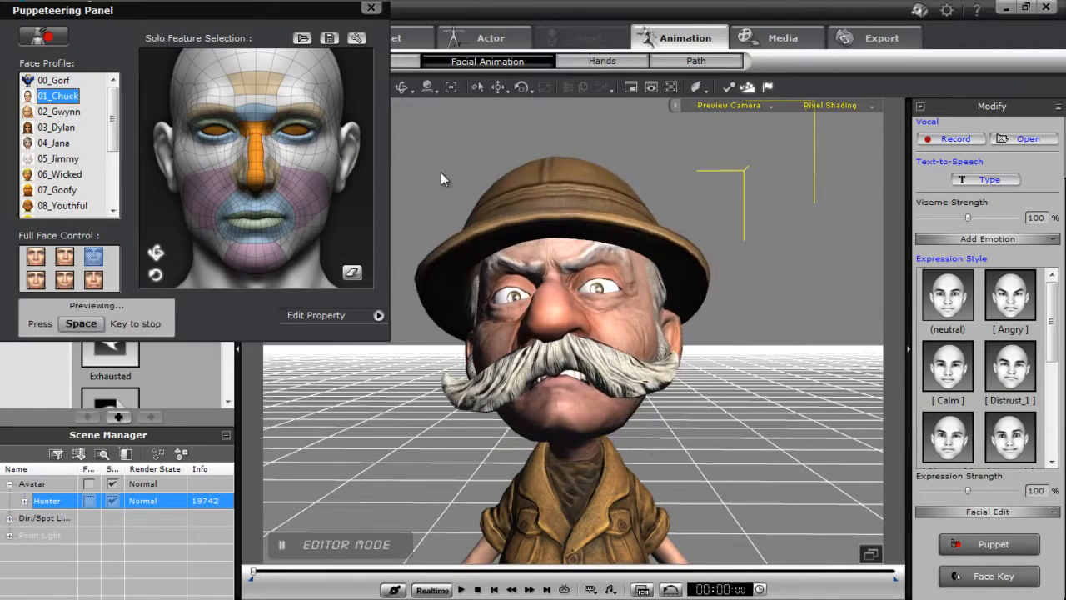
key(space)
- Record about 8 seconds of face puppeteering with full face control 004 of the 3DX_Custom profile and close the puppeteering controls
drag(115, 115, 120, 211)
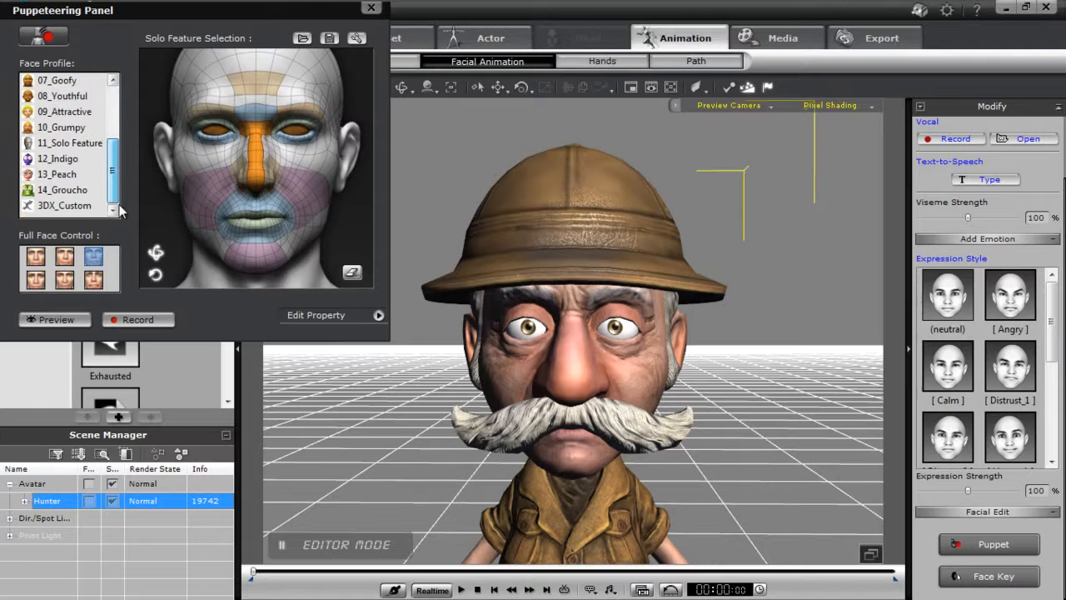
click(74, 206)
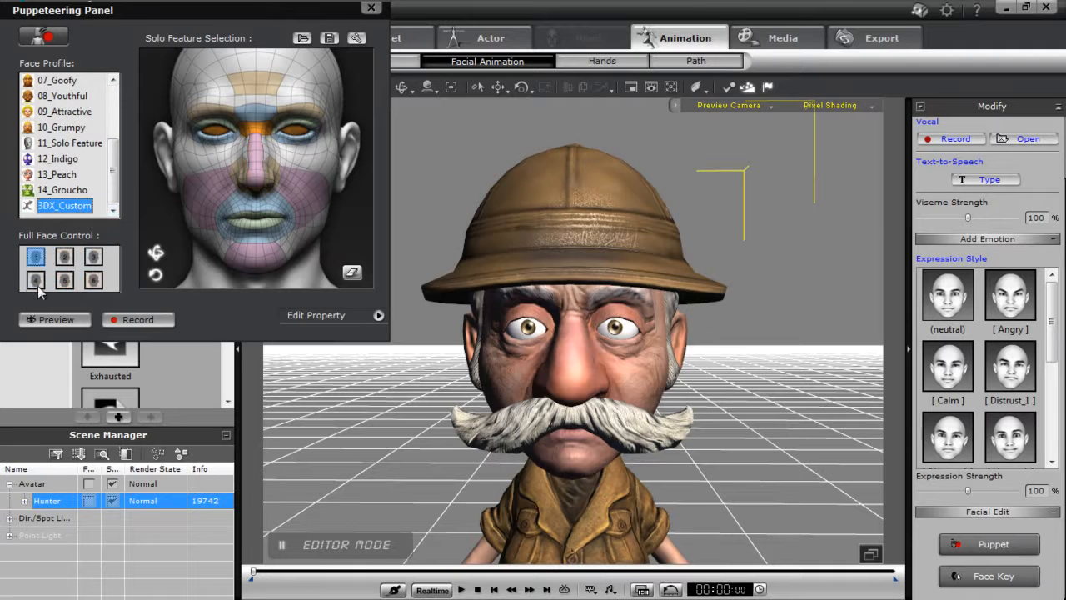
click(47, 316)
key(space)
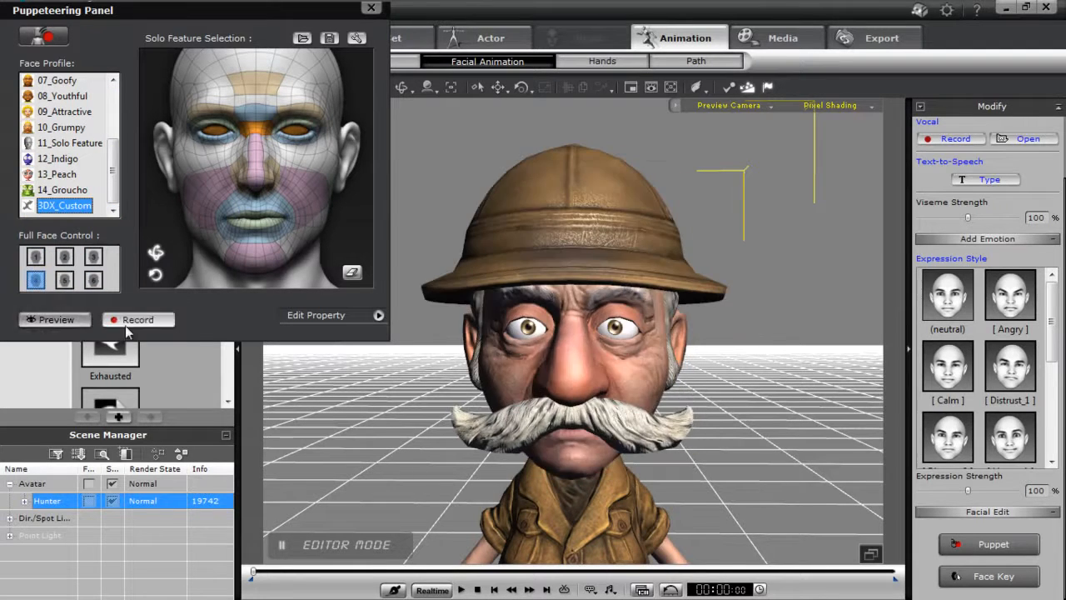
click(157, 322)
key(space)
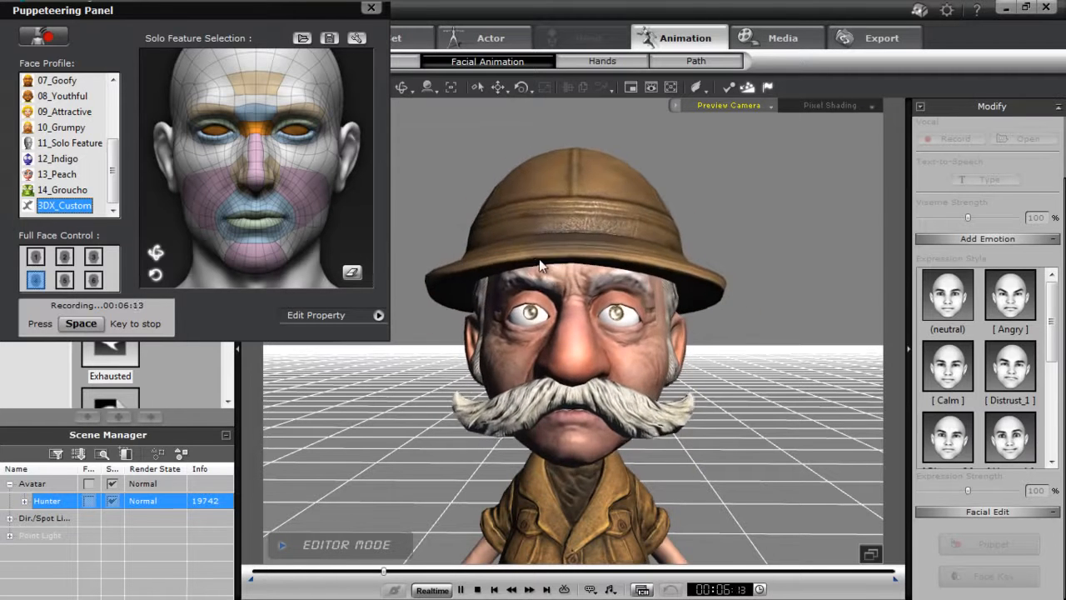
key(space)
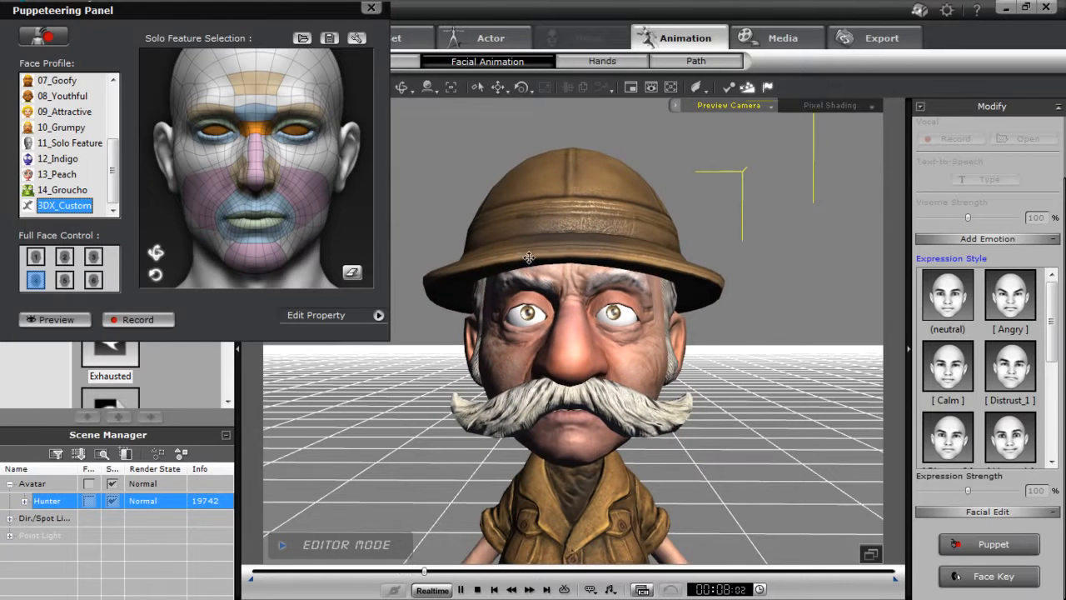
click(372, 10)
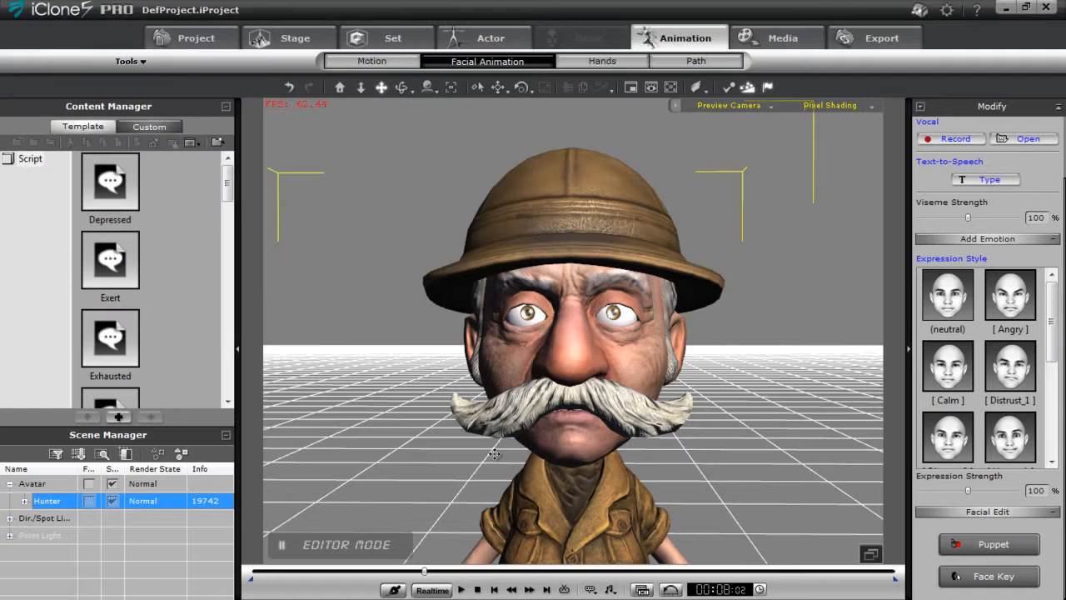
- Return to the start of the timeline, import Avoid.mp3 as the Hunter's voice, and end its playback
click(477, 589)
drag(1063, 312, 1063, 268)
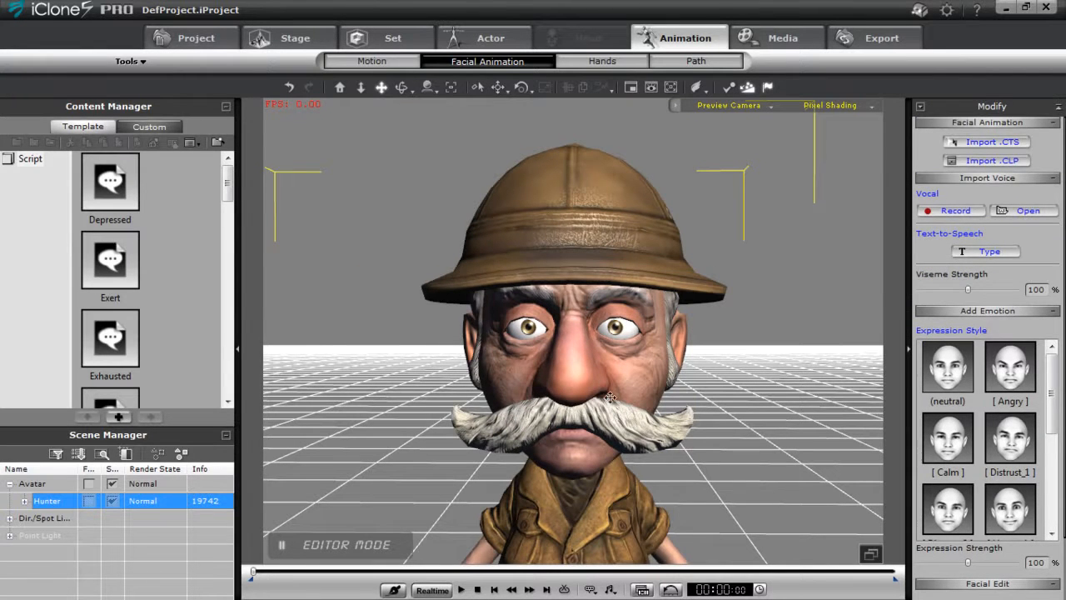
click(1031, 213)
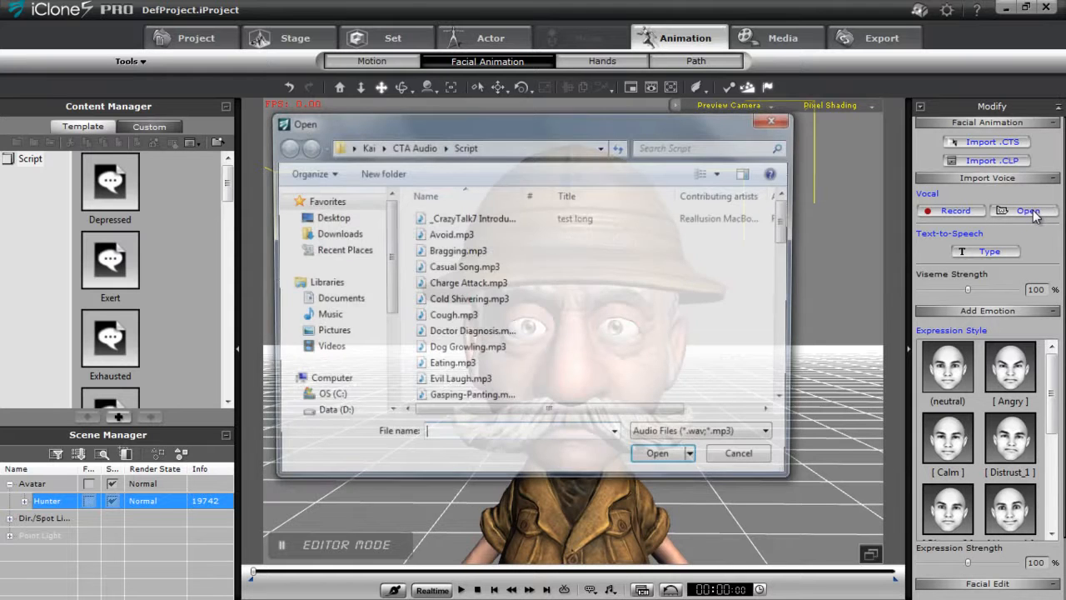
click(452, 234)
click(658, 455)
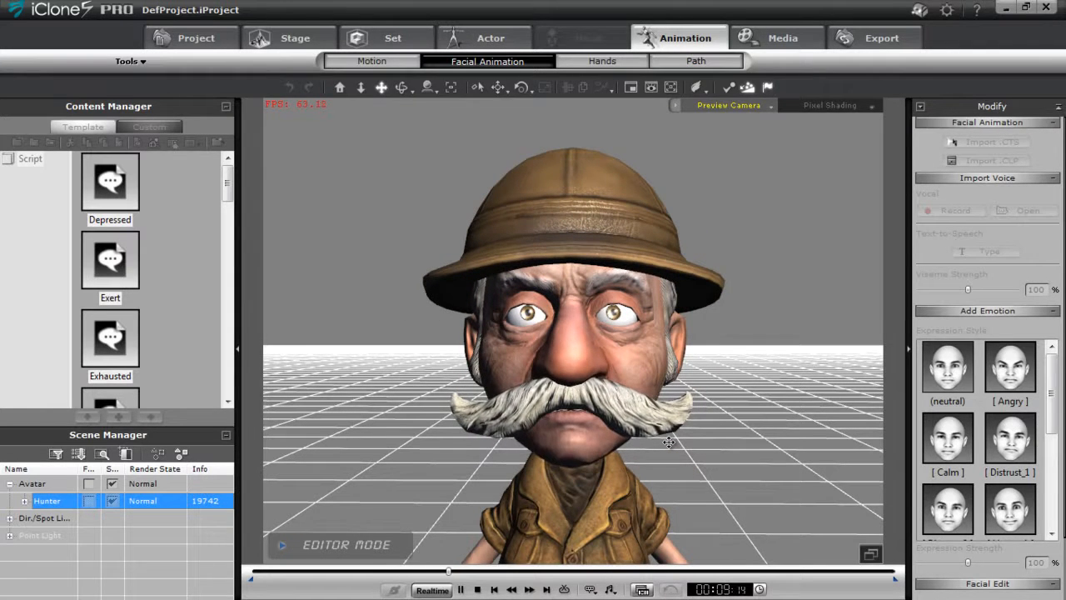
key(space)
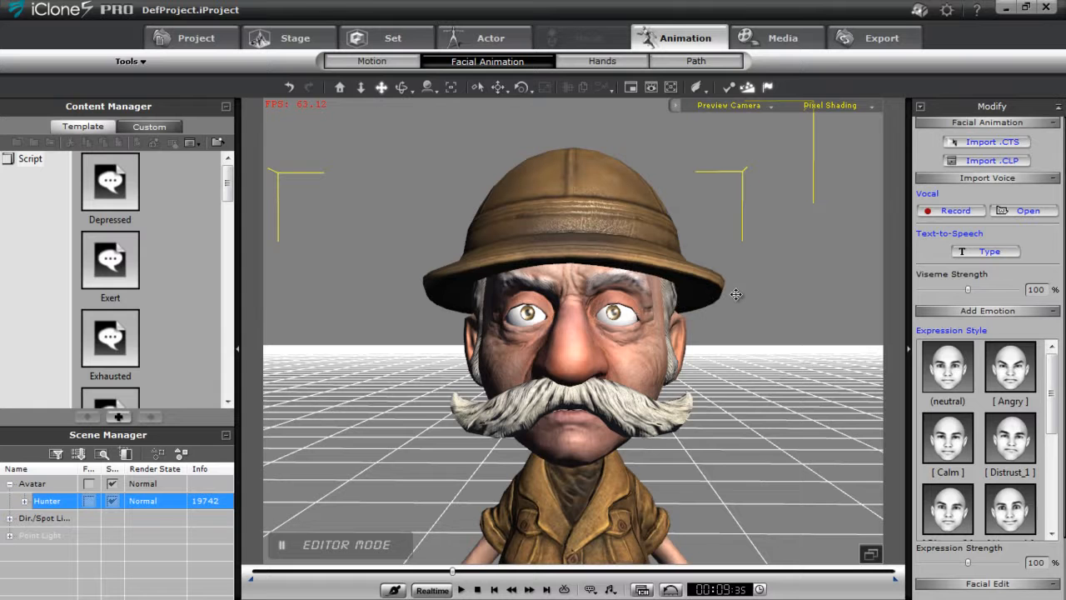
- Examine the Hunter's Auto-Blink options without changing the setting, and inspect the character's head from different angles
click(489, 39)
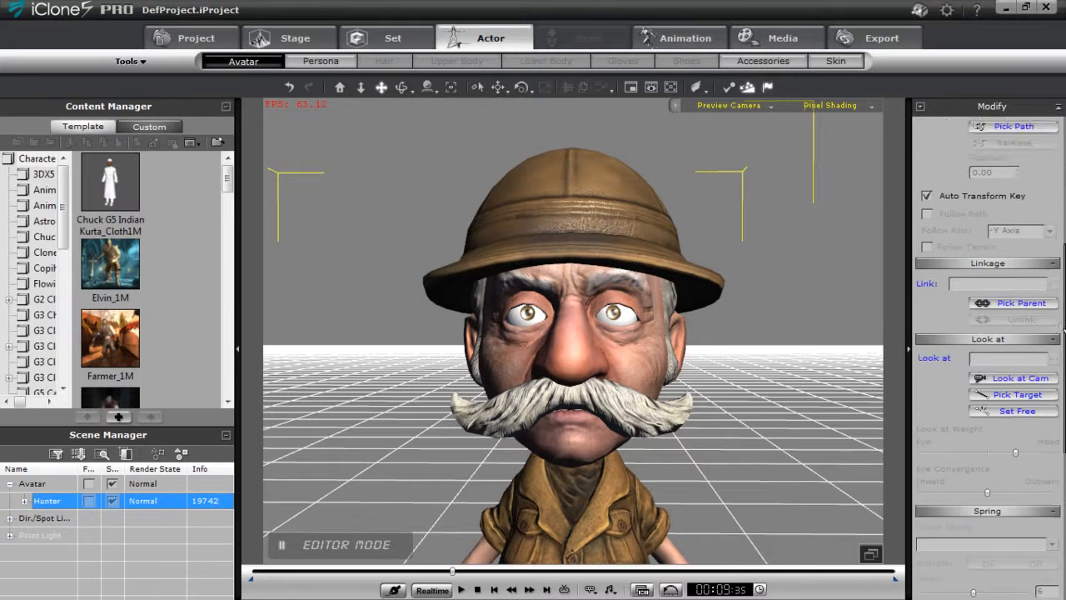
click(1051, 206)
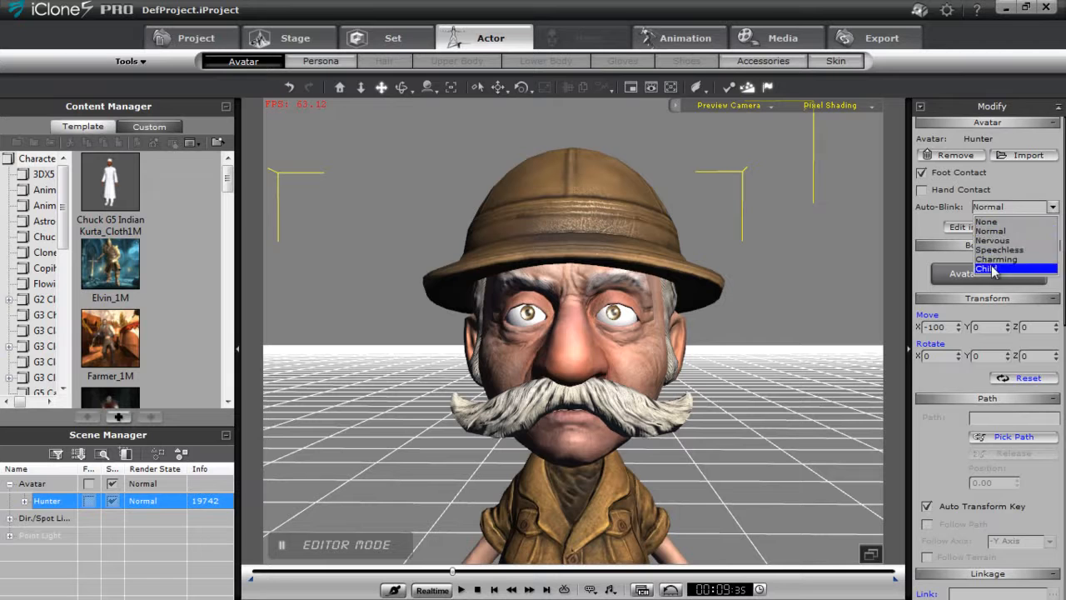
click(1007, 187)
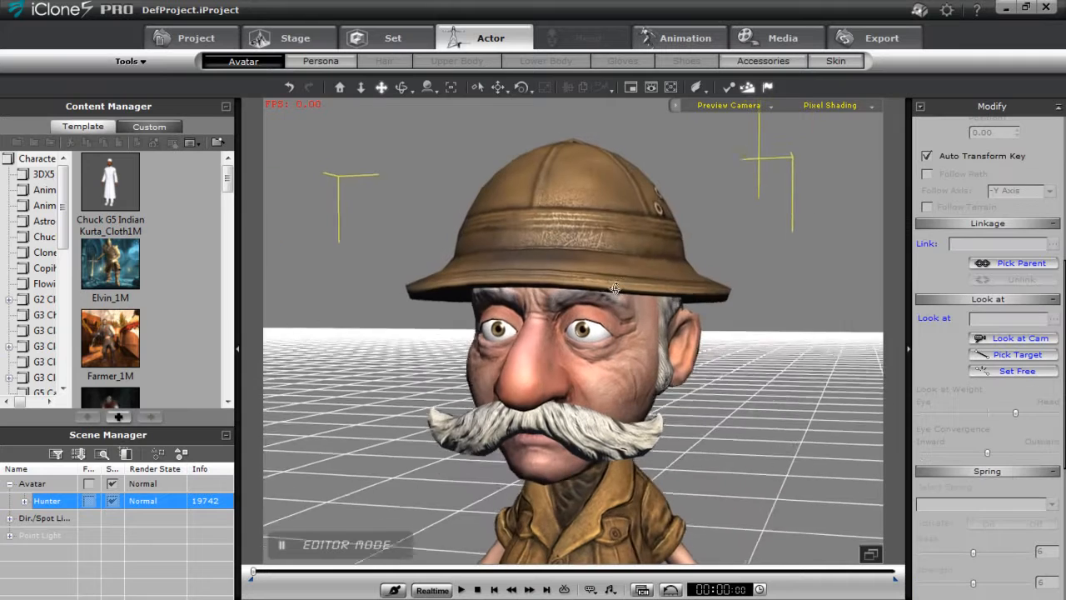
right_drag(614, 295, 633, 259)
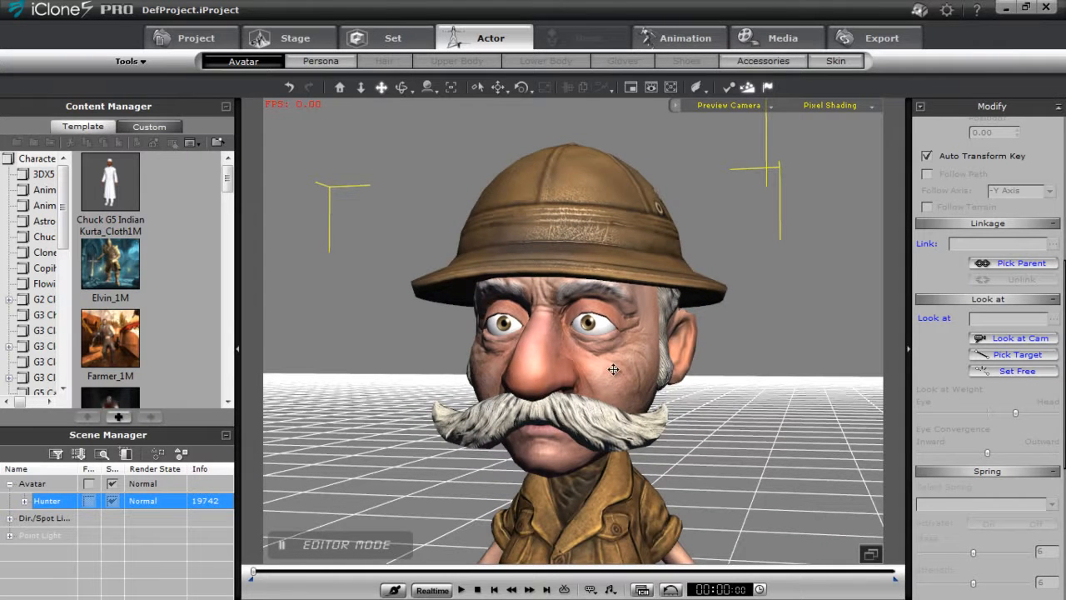
right_drag(503, 402, 603, 382)
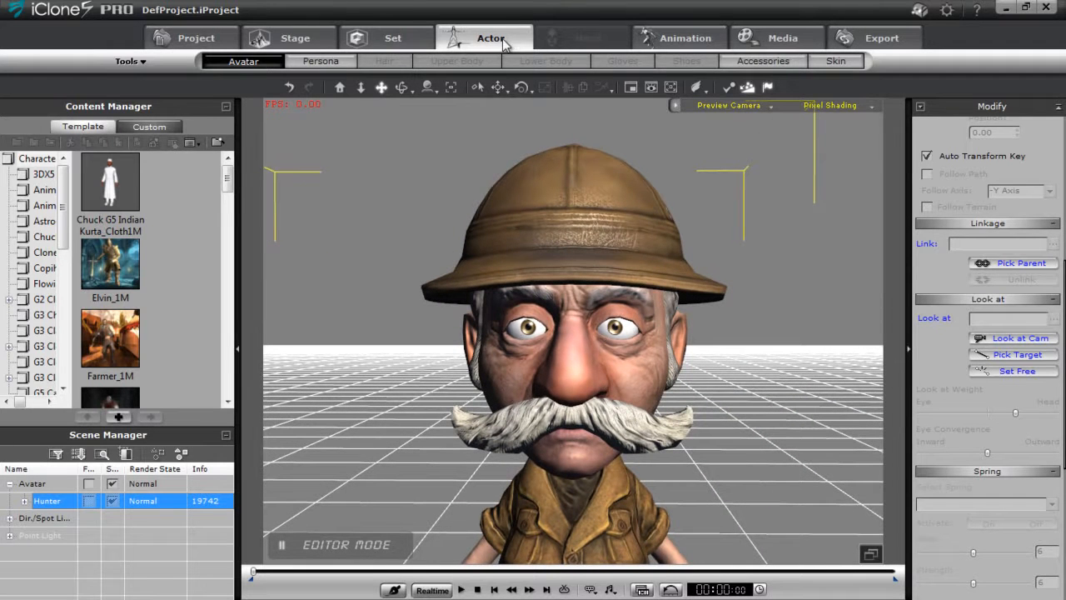
- Reopen face puppeteering for the Hunter, preview full face control 001 of the 3DX_Custom profile, and end the preview
click(685, 37)
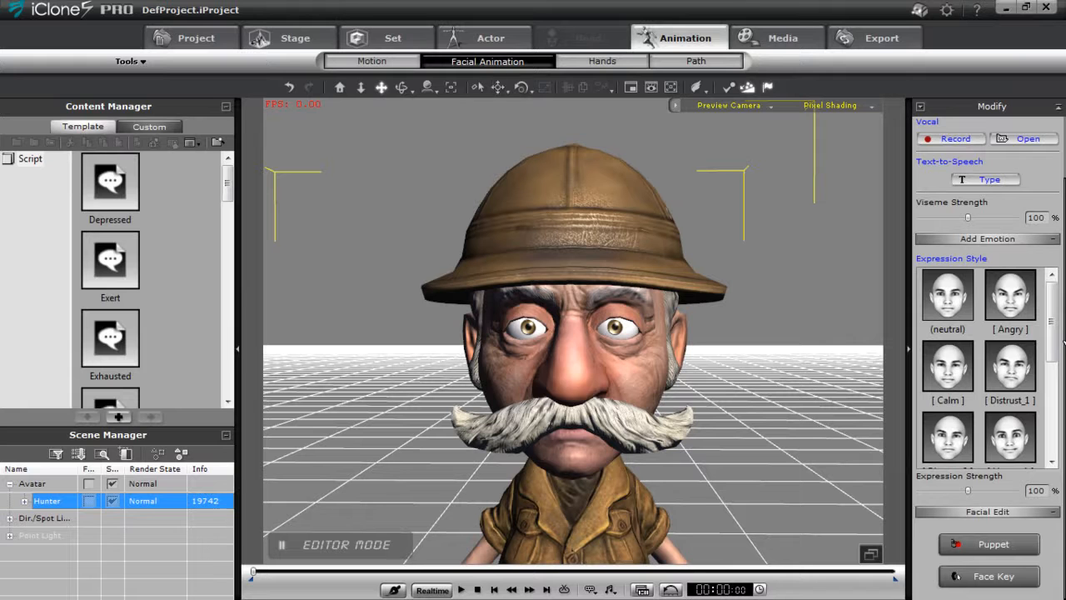
click(991, 545)
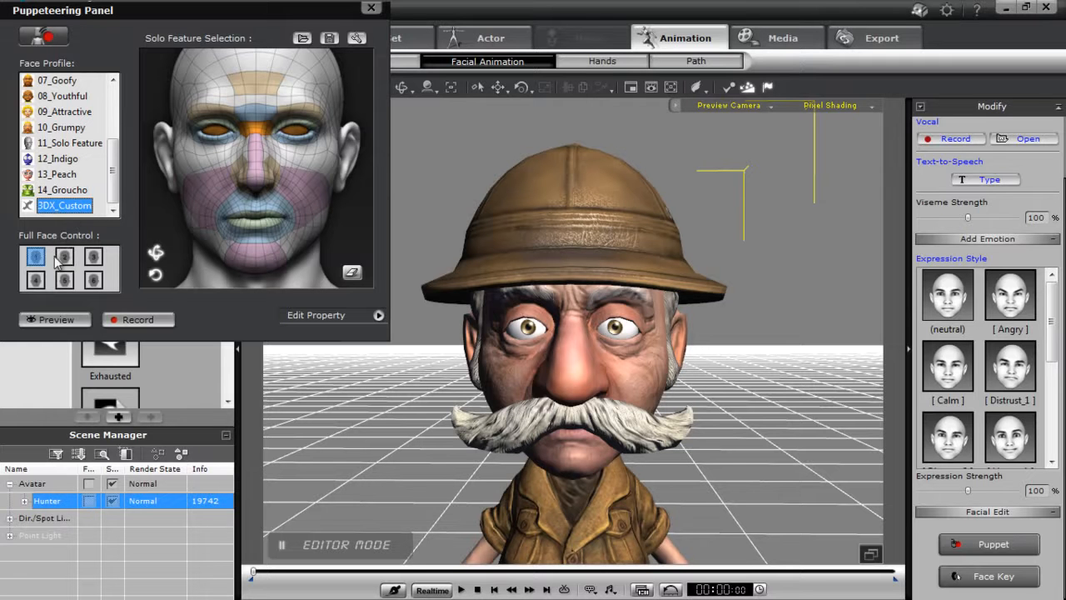
click(51, 320)
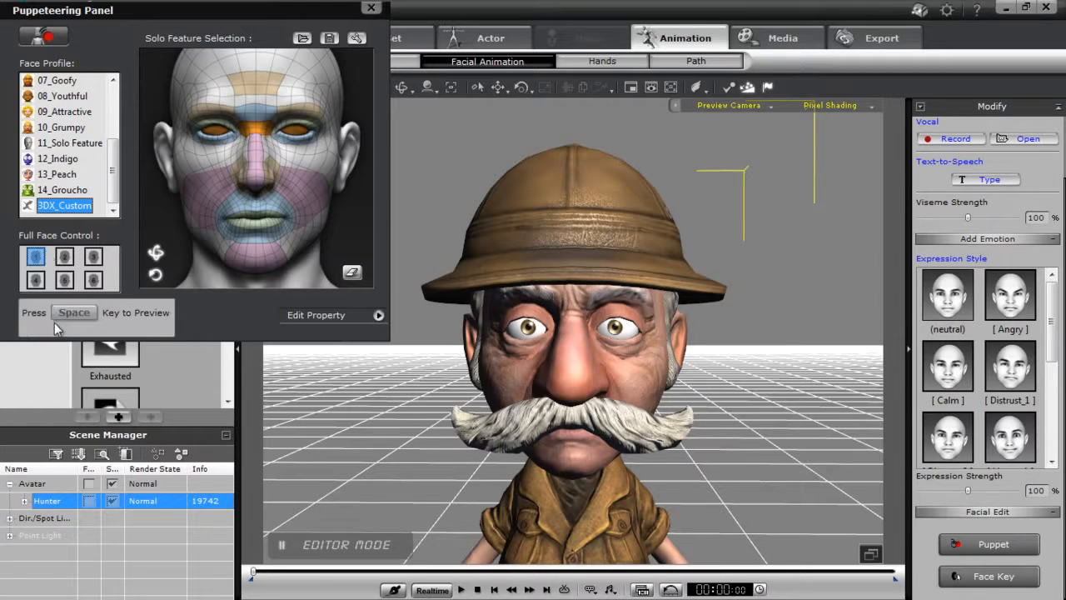
key(space)
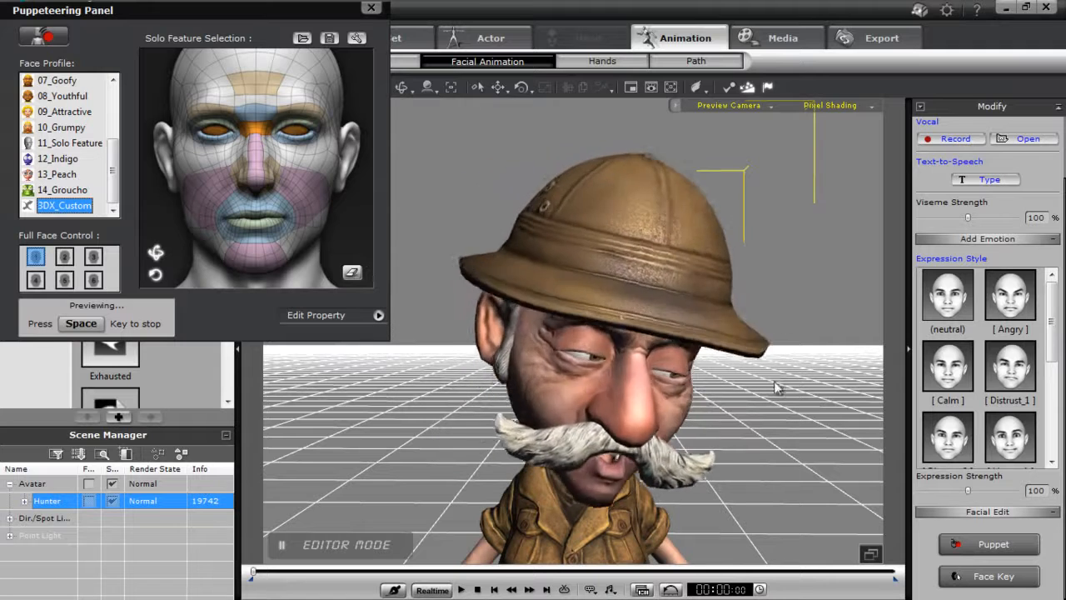
key(space)
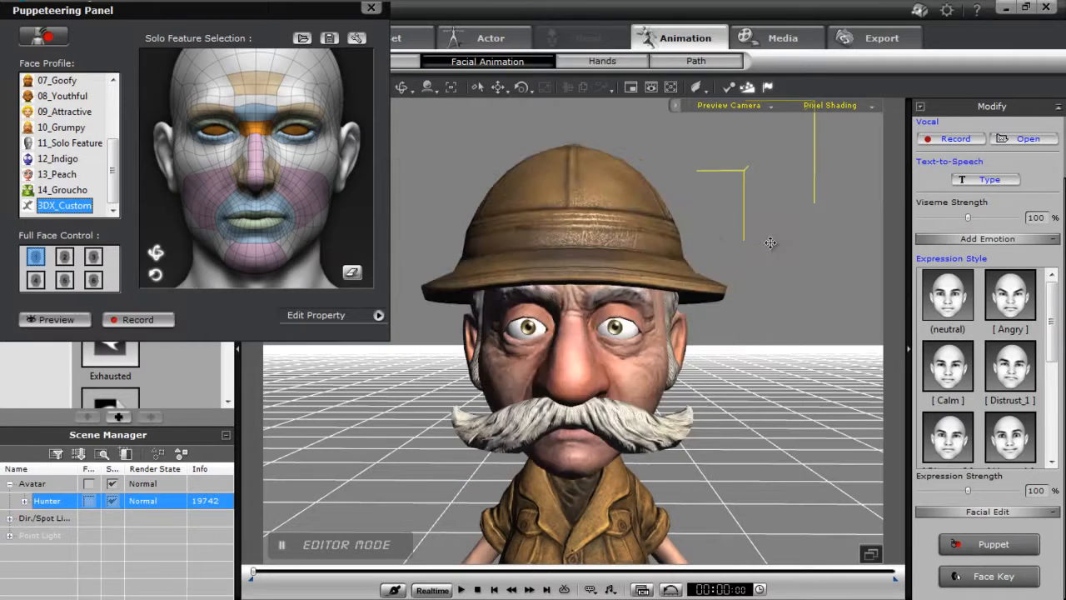